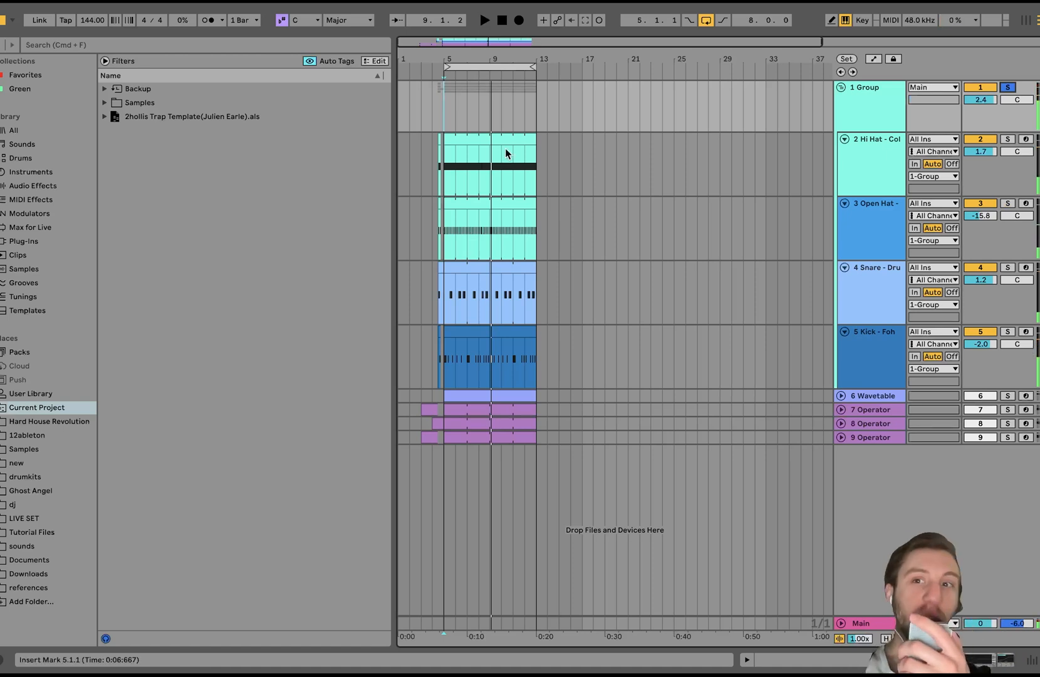
Step: Inspect the sample instruments on the Hi Hat, Open Hat, Snare and Kick tracks one after another
double_click(887, 156)
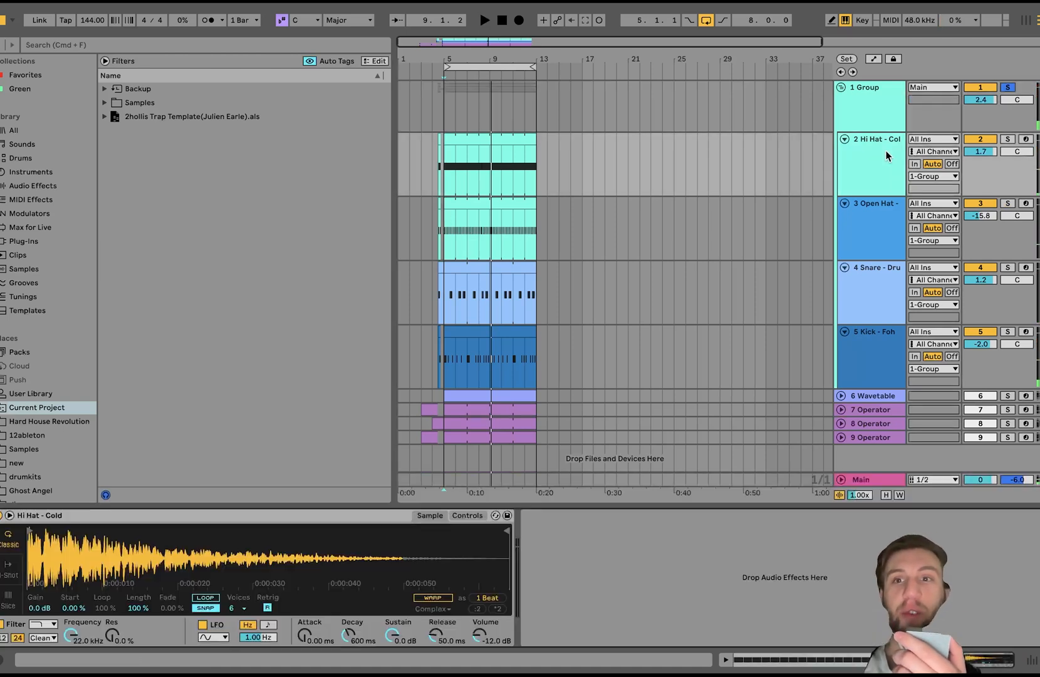
click(883, 217)
click(865, 300)
click(860, 363)
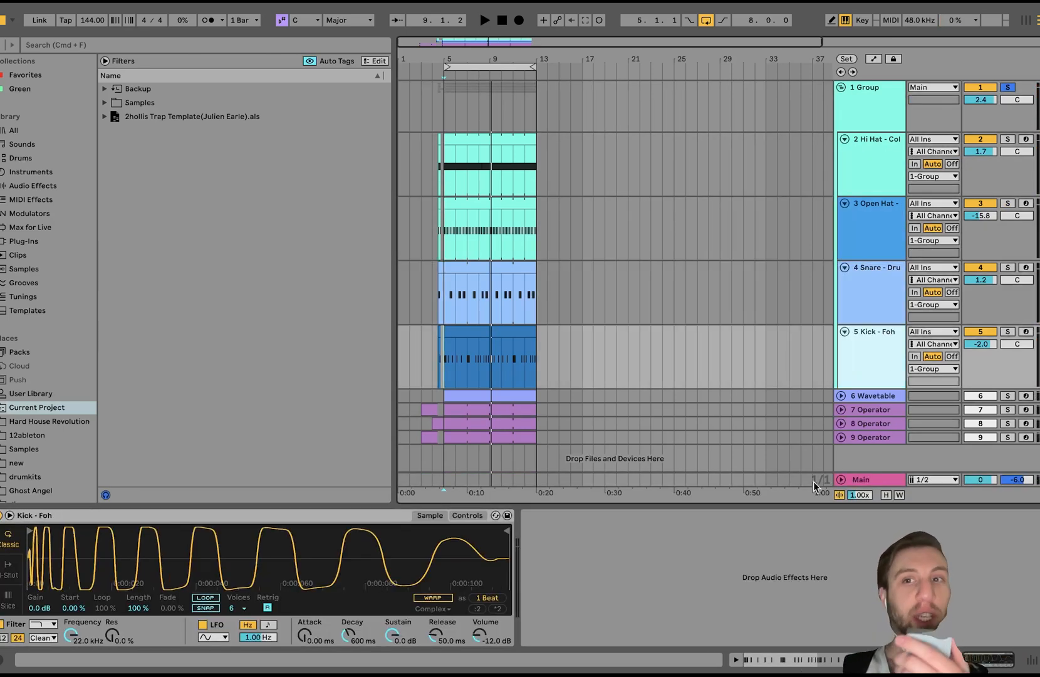
Step: Show the drum group's effects and play the loop while switching the Saturator off and on to compare its effect
click(878, 123)
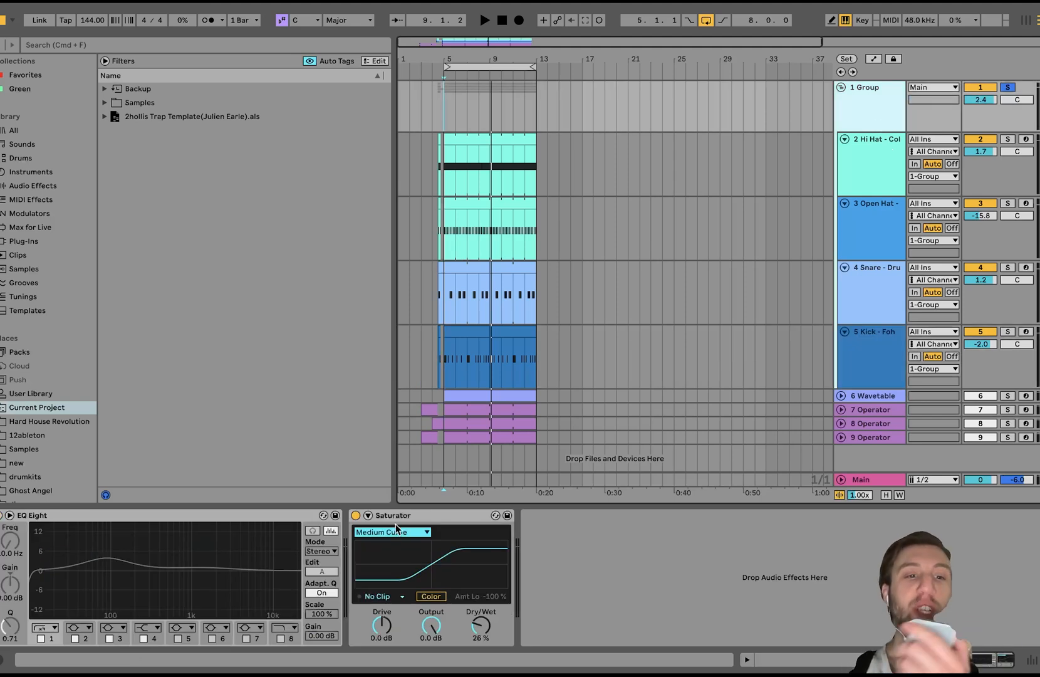
click(213, 515)
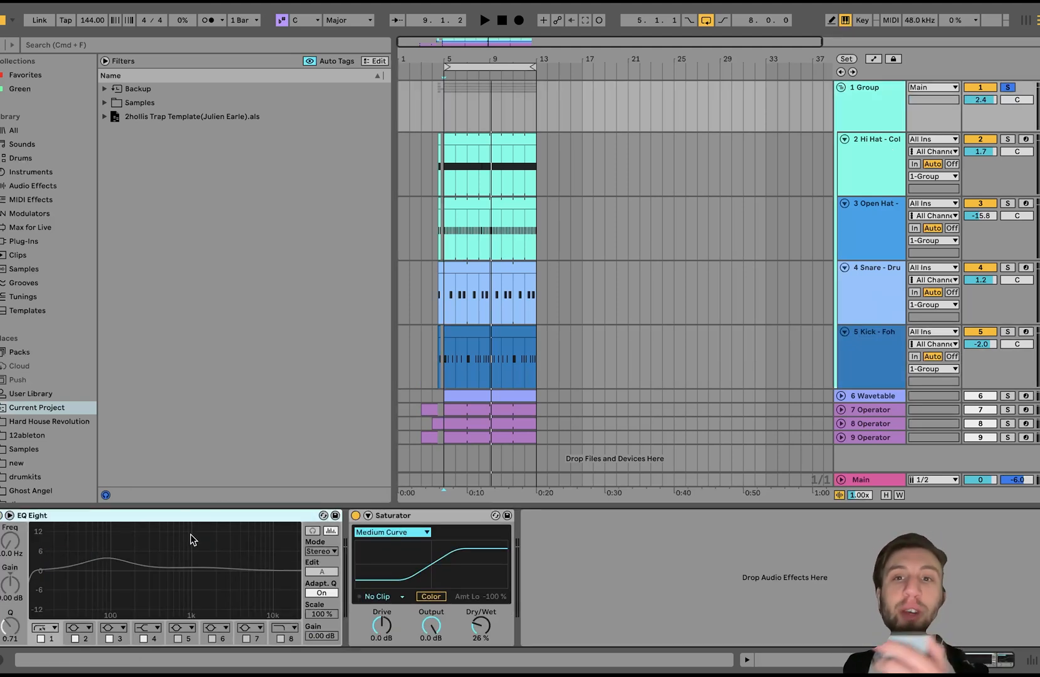
click(355, 515)
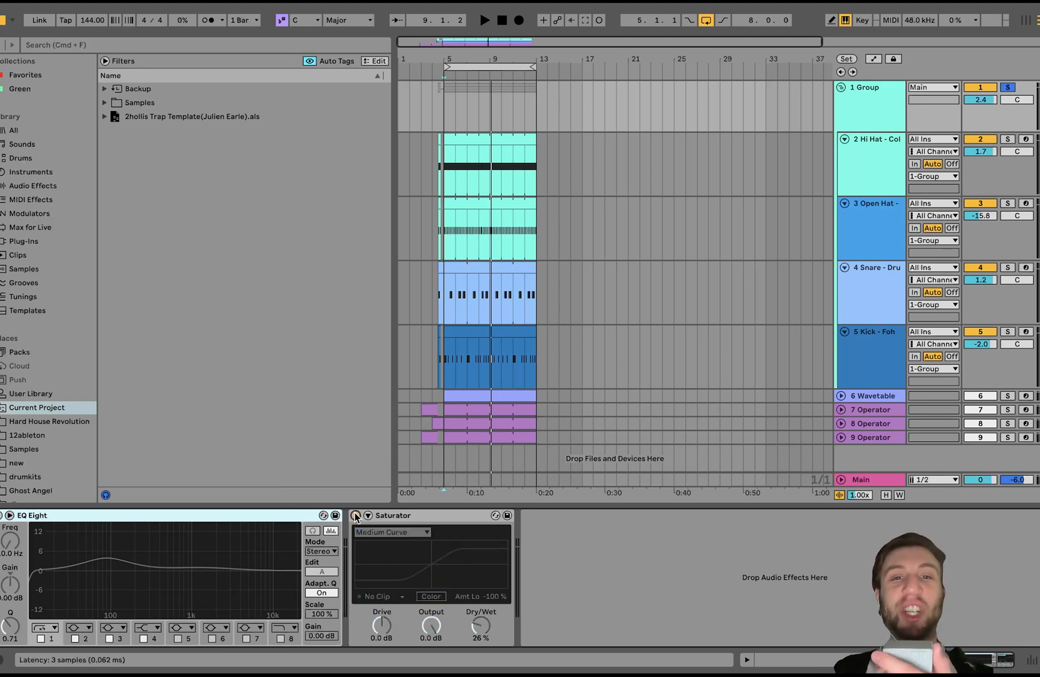
click(355, 515)
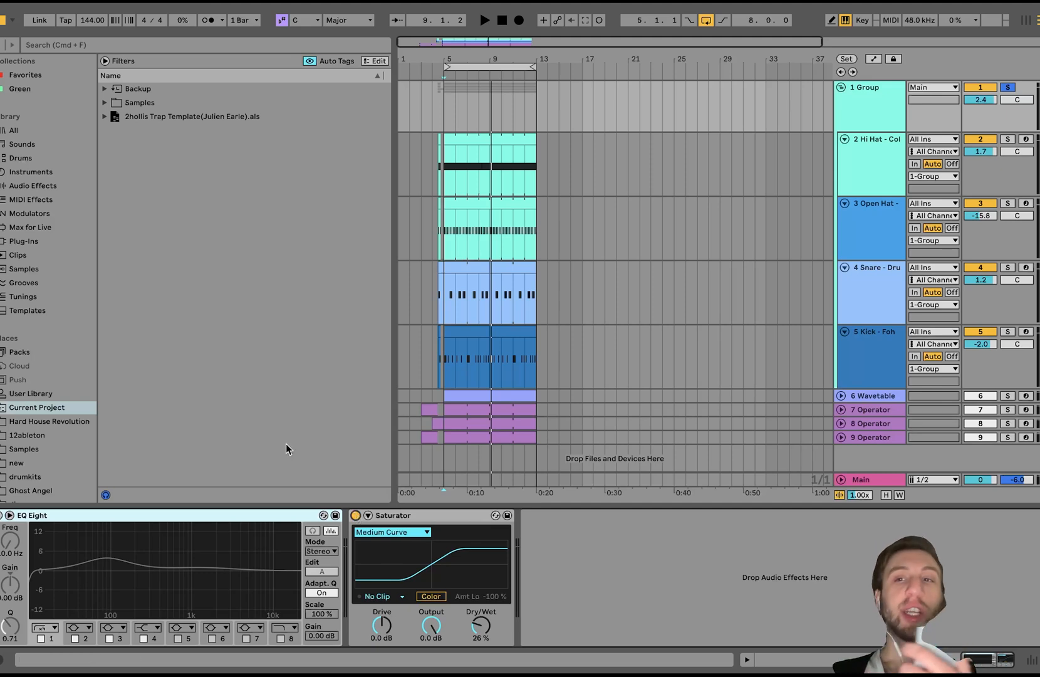
key(space)
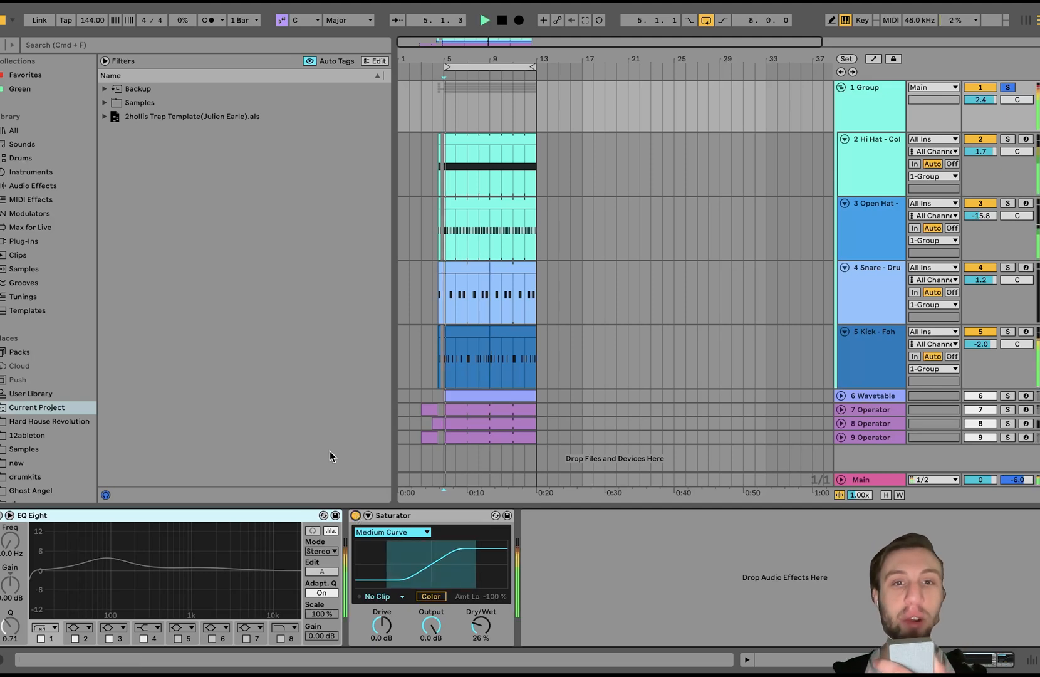
click(355, 515)
click(355, 515)
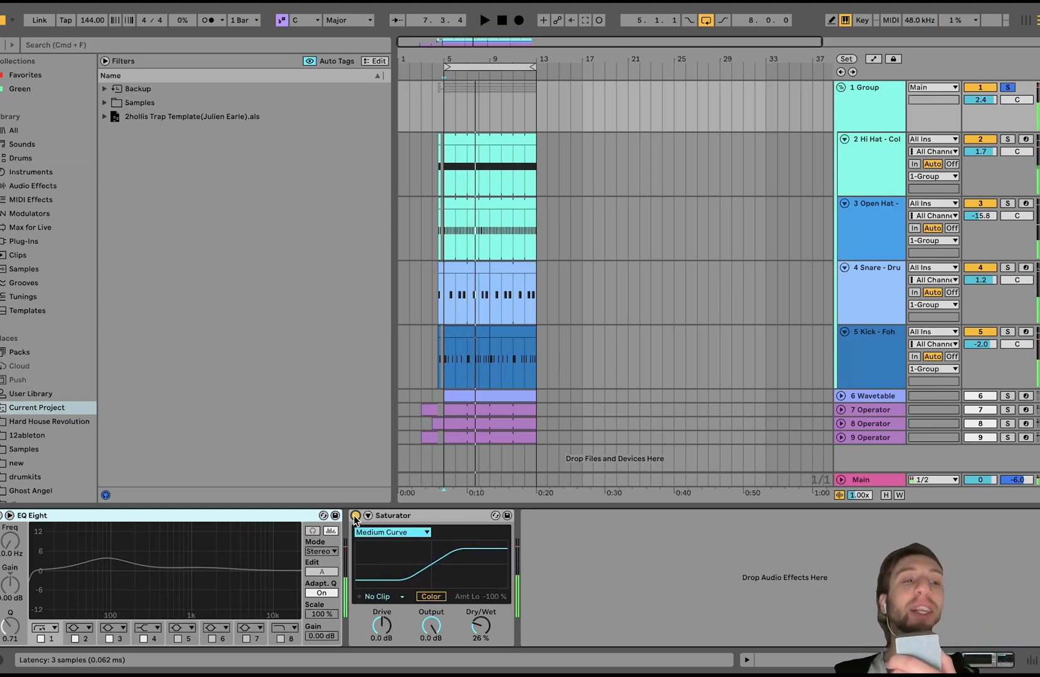
click(388, 516)
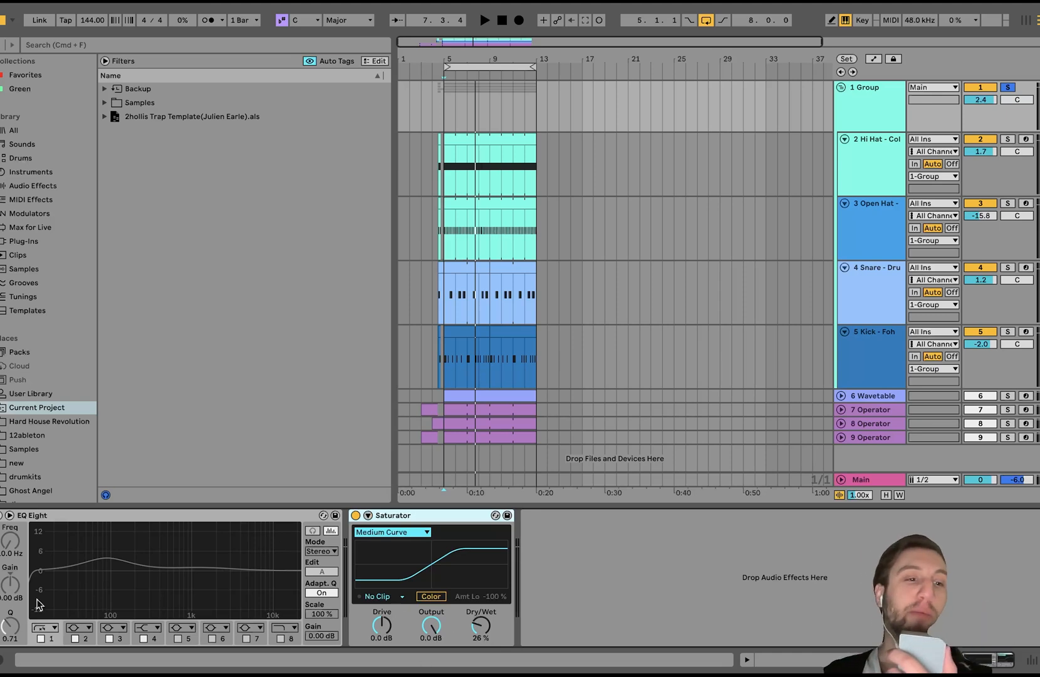
Step: Turn on the drum group's EQ Eight and play the loop to audition its curve
key(space)
click(2, 515)
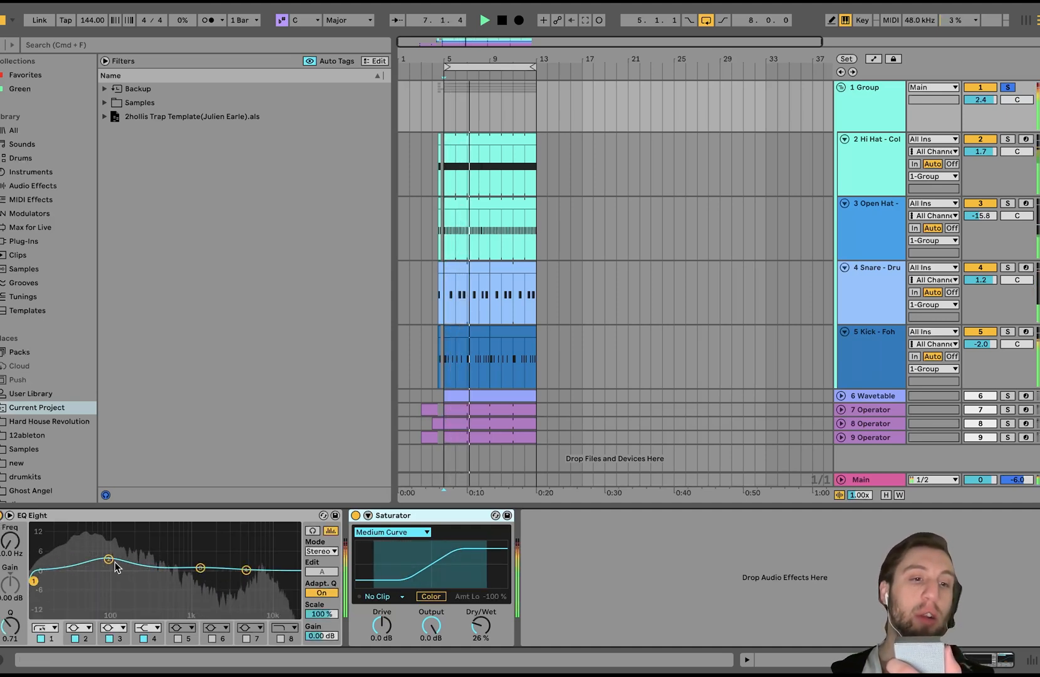
key(space)
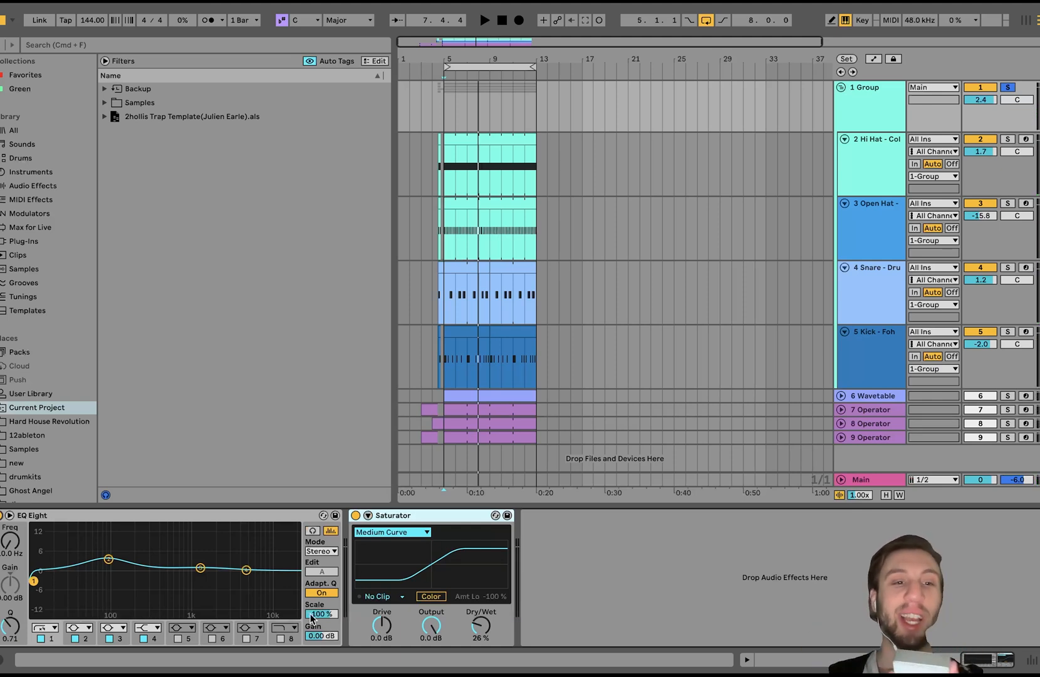
key(space)
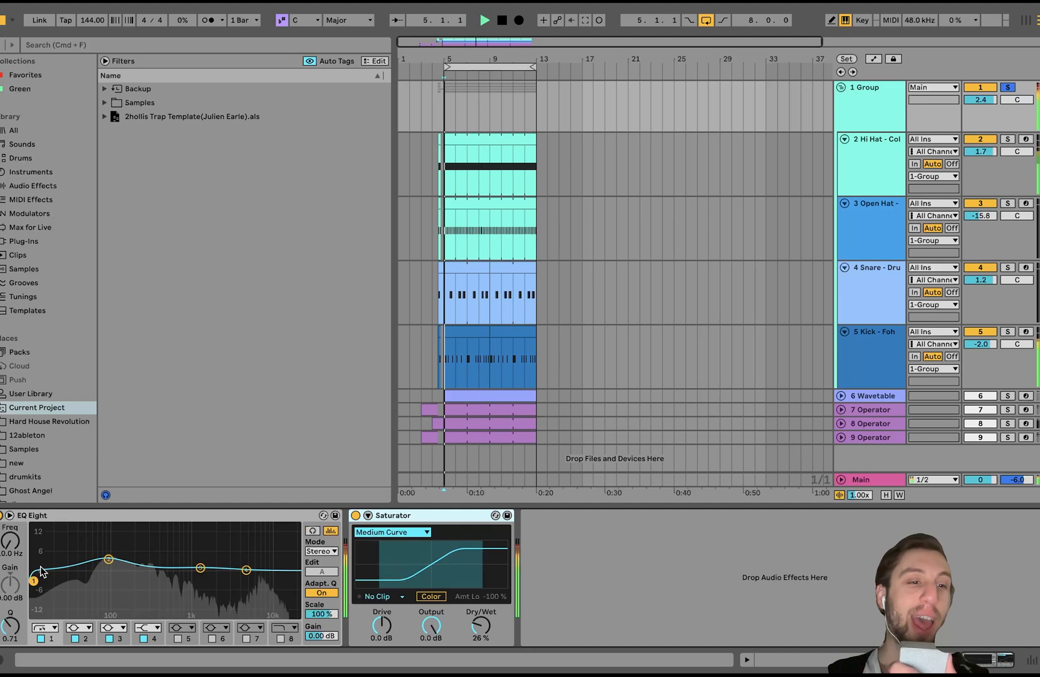
Step: Try moving EQ Eight band 2 up to about 1.14 kHz during playback, and undo the EQ changes
mouse_move(33, 580)
mouse_down()
mouse_move(70, 582)
mouse_move(34, 584)
mouse_up()
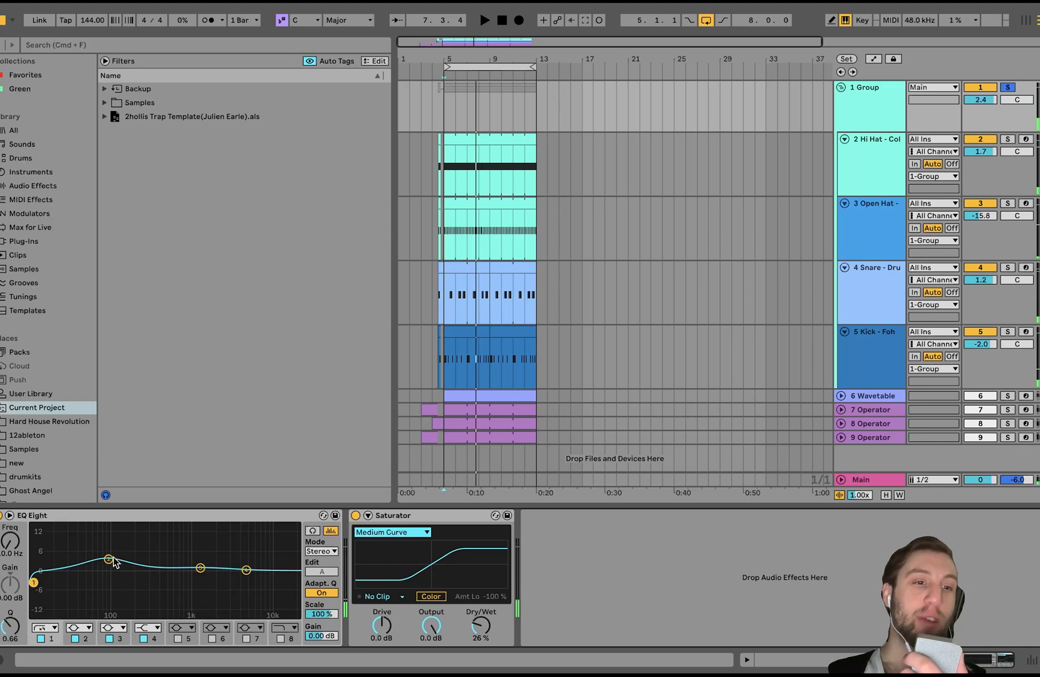
key(space)
drag(110, 560, 196, 557)
key(space)
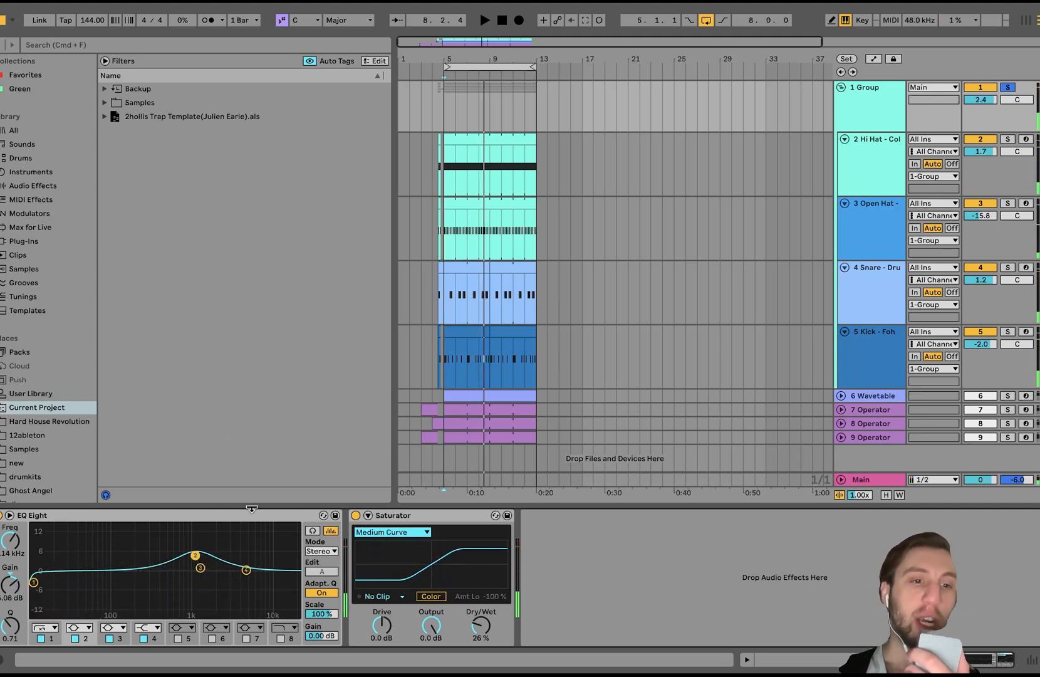
click(438, 180)
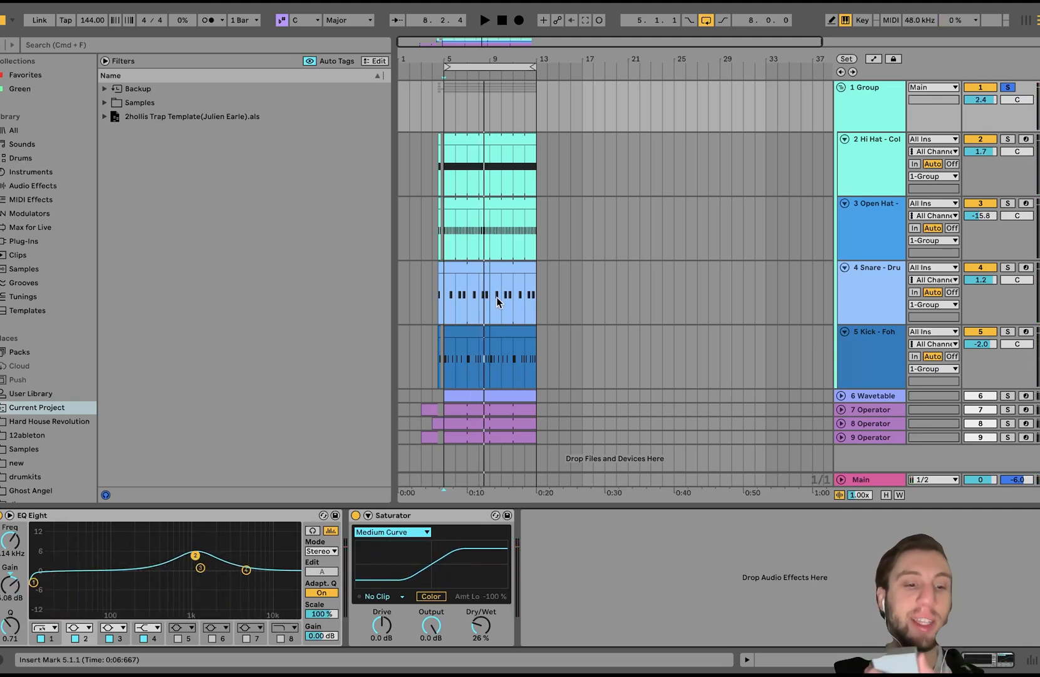
key(super+z)
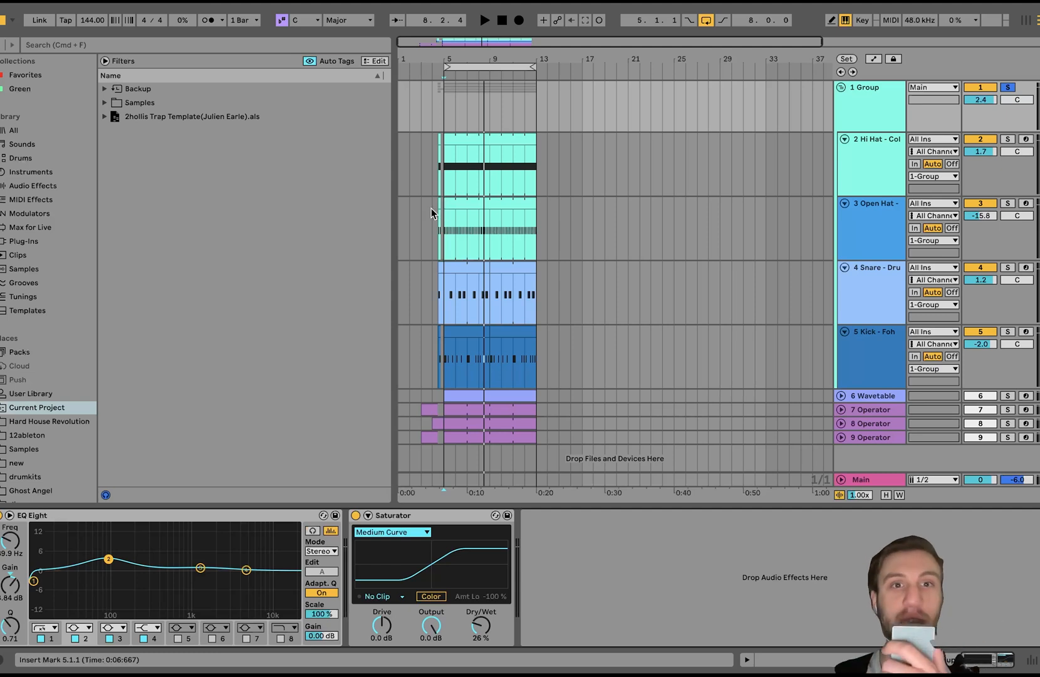
Step: Bypass both the EQ Eight and the Saturator on the drum group
click(459, 144)
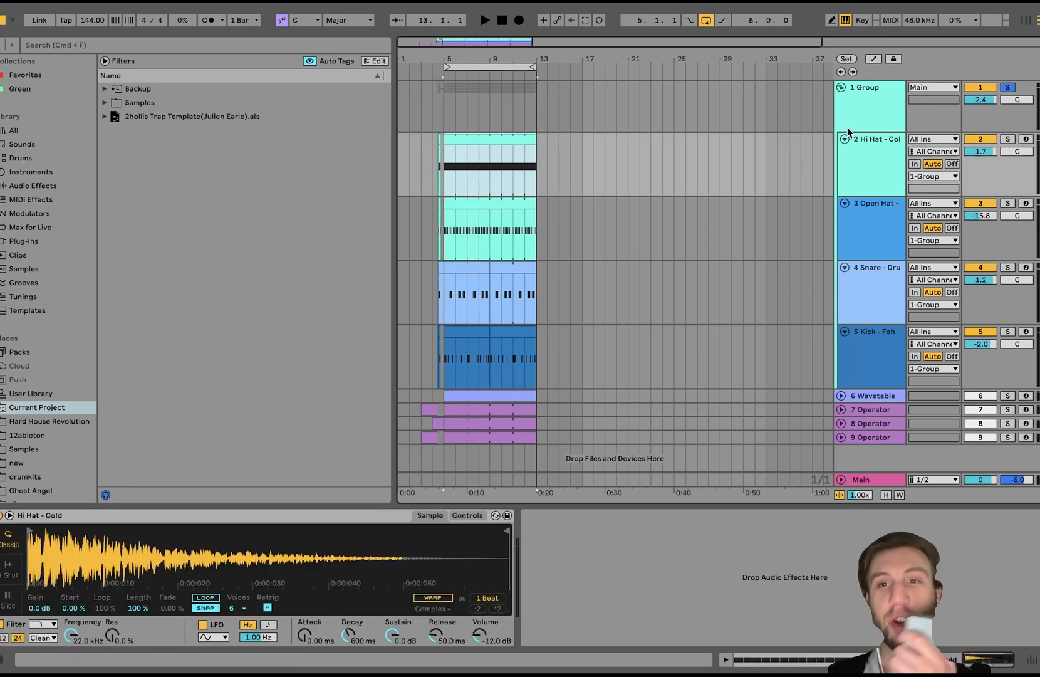
click(867, 165)
click(863, 127)
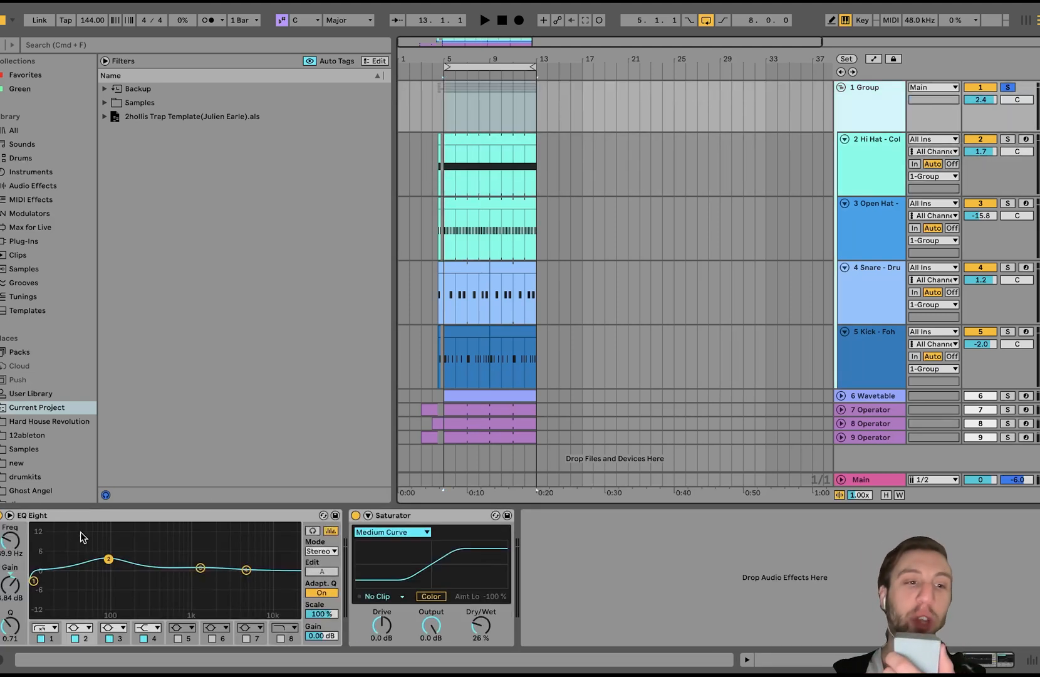
click(43, 514)
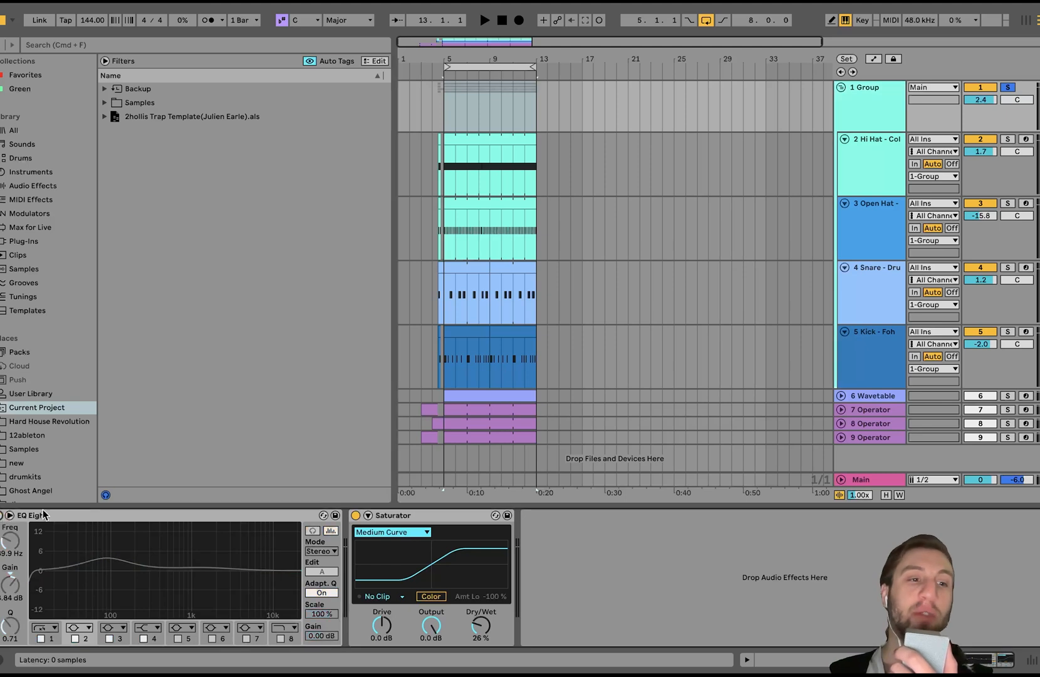
click(355, 516)
Step: Solo the Hi Hat track, play the loop and examine its pattern up close in the arrangement
key(space)
click(890, 157)
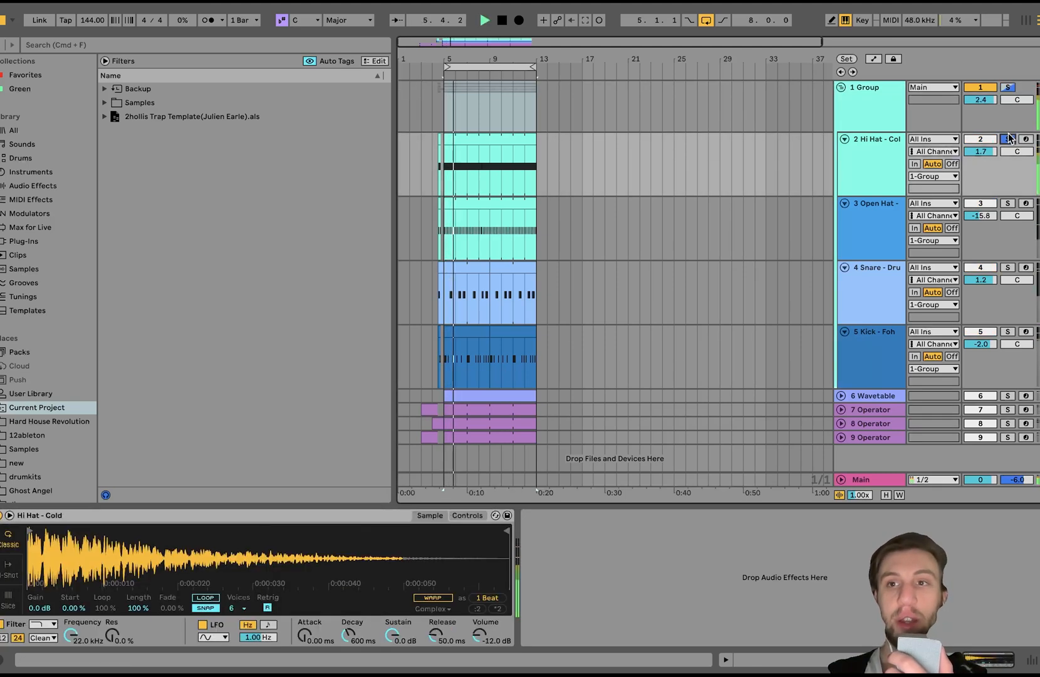
key(space)
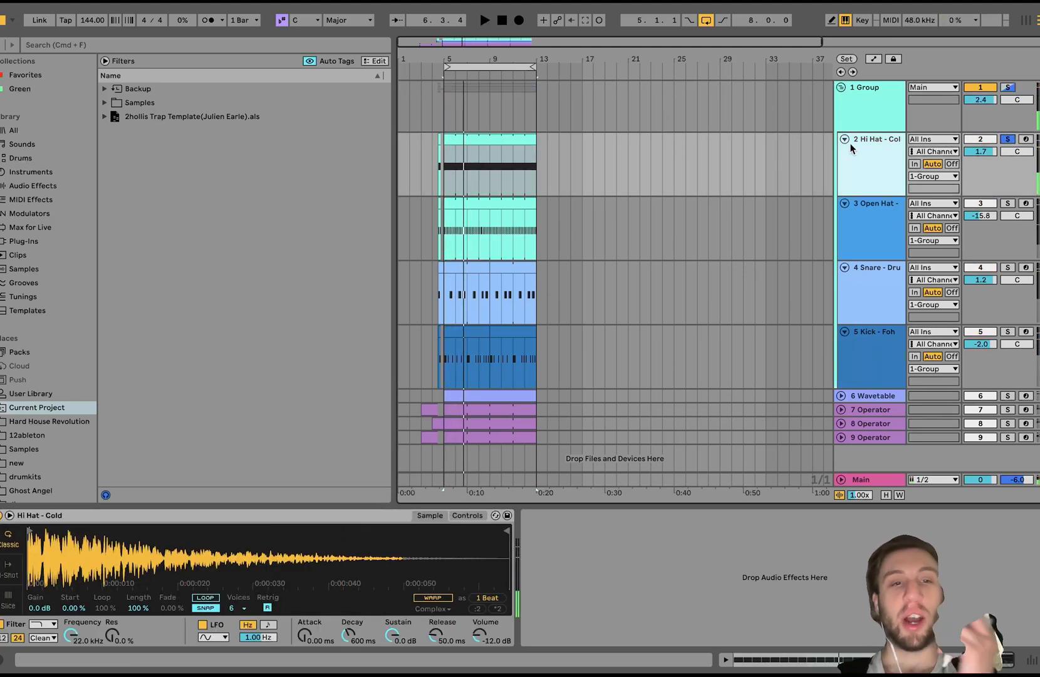
scroll(444, 204, up, 1)
scroll(444, 204, up, 5)
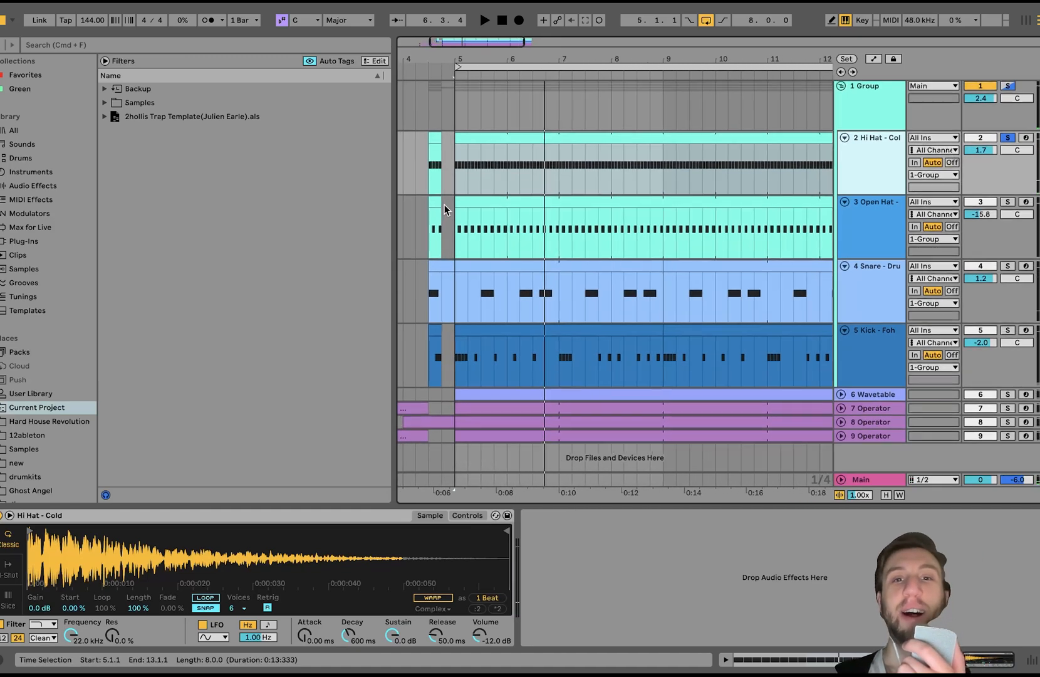
scroll(437, 215, right, 2)
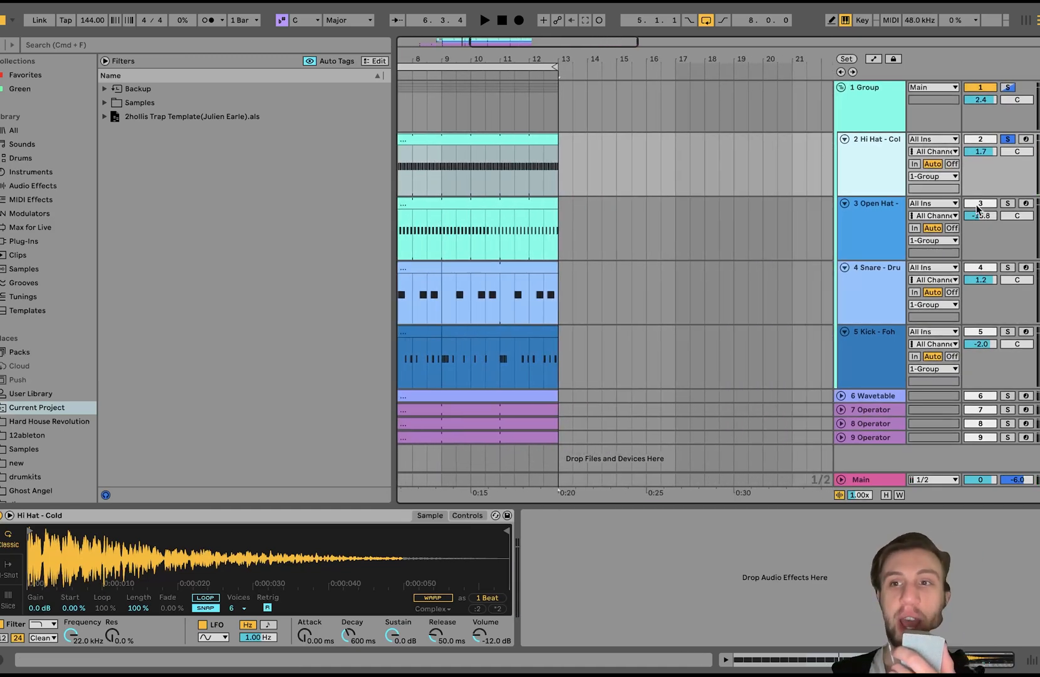
Step: Solo the Open Hat track together with the Hi Hat, play them and examine the Open Hat clip's notes
super+click(1009, 205)
key(space)
scroll(610, 197, left, 5)
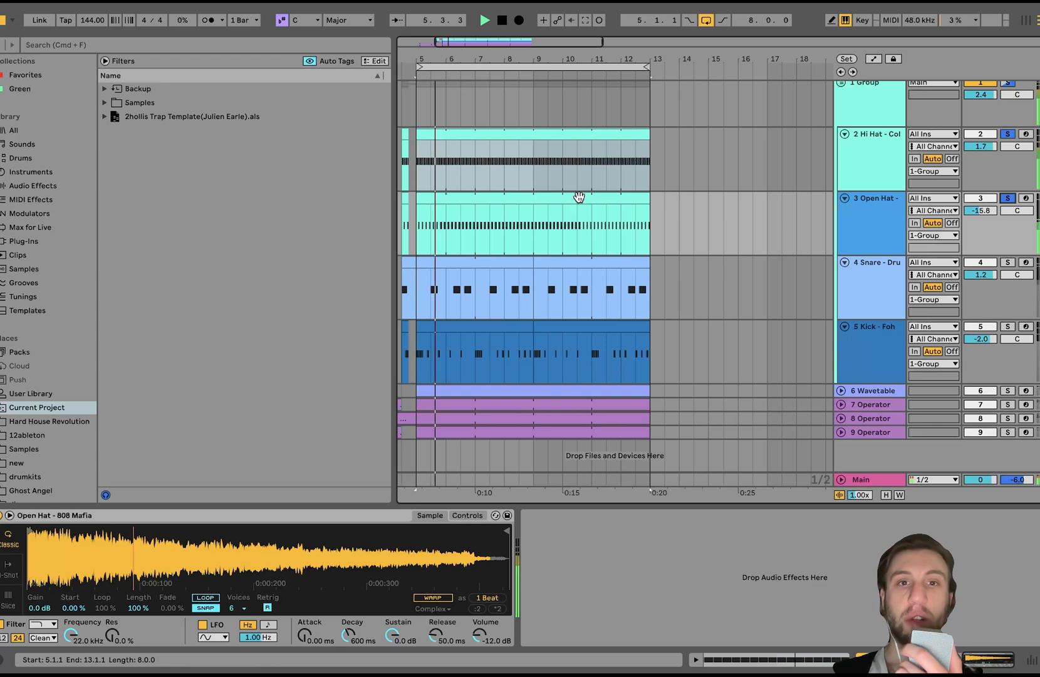
double_click(568, 197)
scroll(220, 485, down, 6)
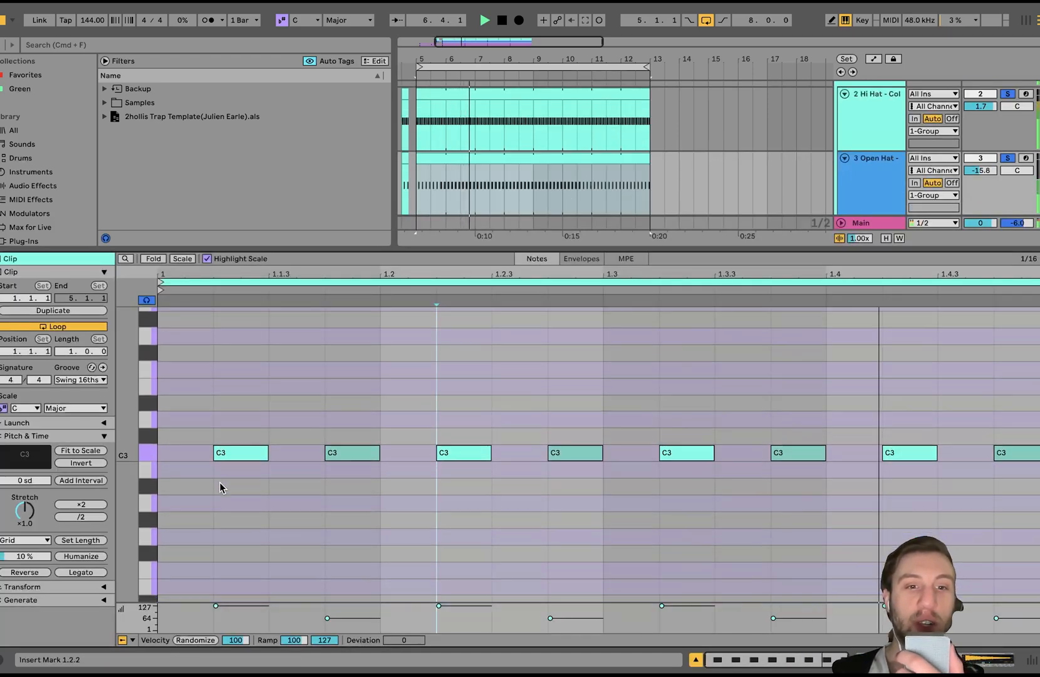
key(space)
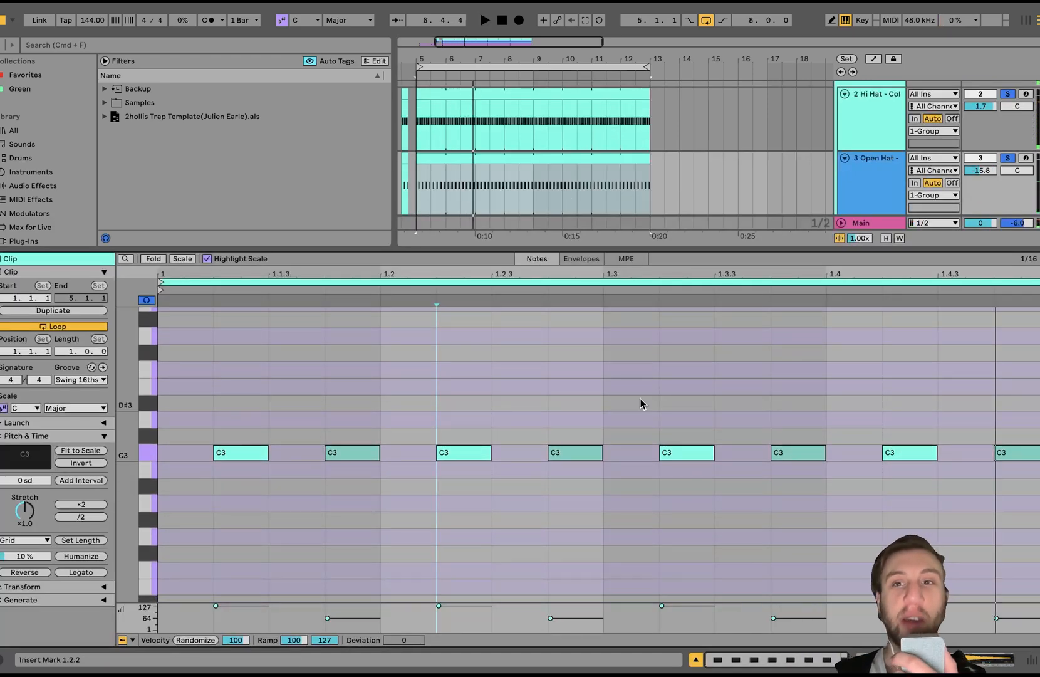
Step: Clear the hat solos and play the loop with the whole drum group soloed
click(888, 185)
click(1010, 205)
key(space)
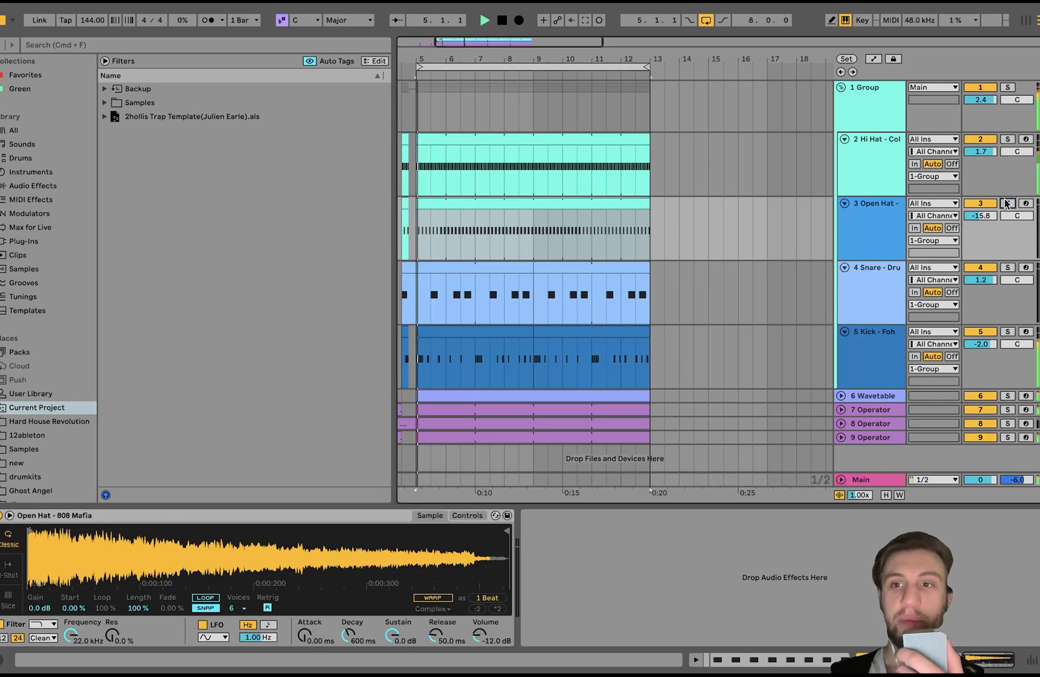
click(895, 223)
click(1007, 85)
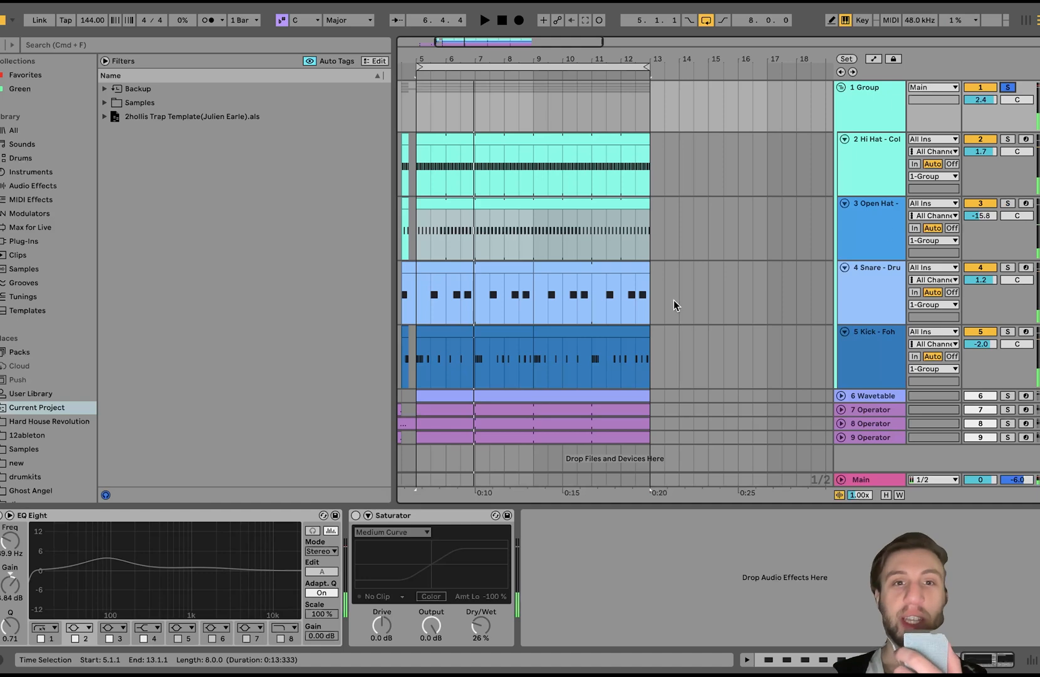
Step: Select the Snare and Kick tracks, solo both and play them together
scroll(587, 202, left, 3)
scroll(587, 202, down, 3)
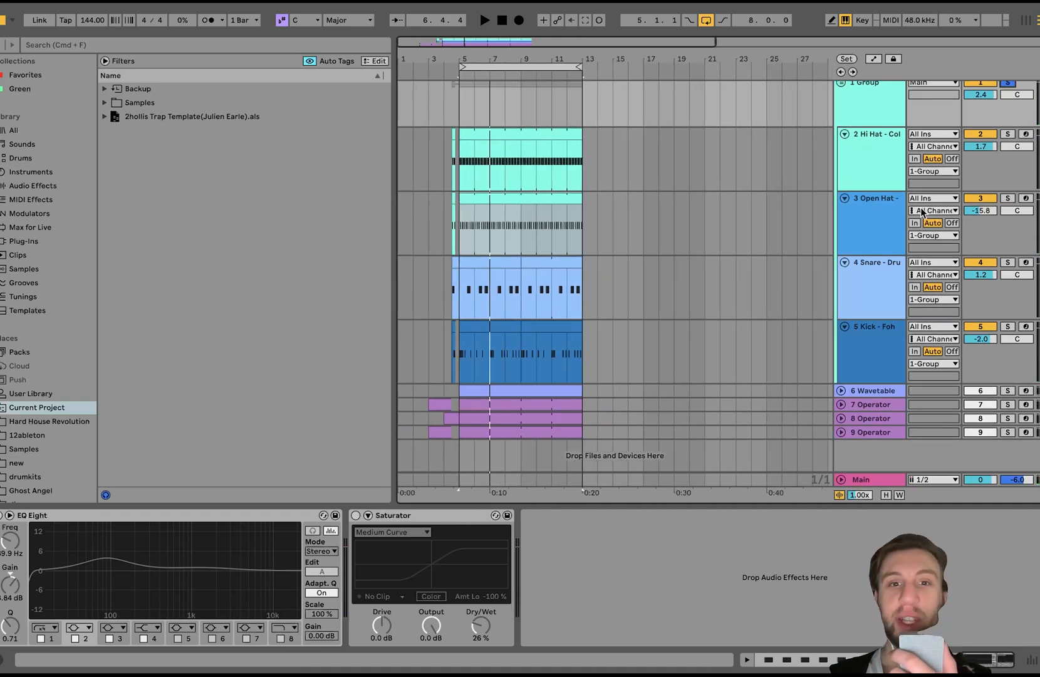
key(space)
click(915, 275)
click(883, 280)
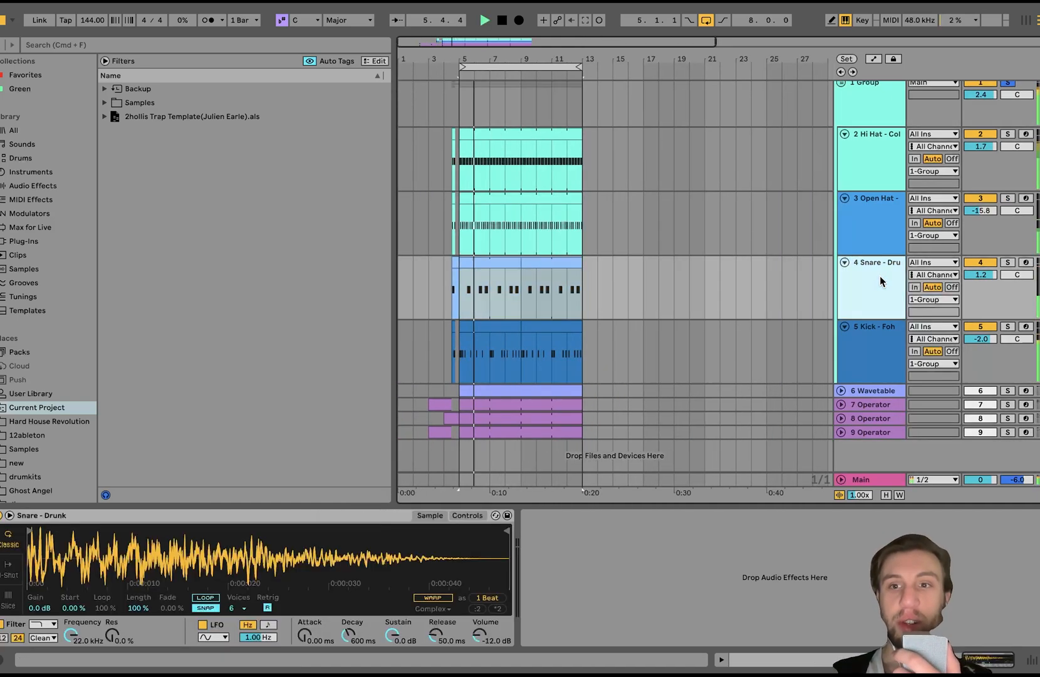
click(880, 276)
shift+click(870, 349)
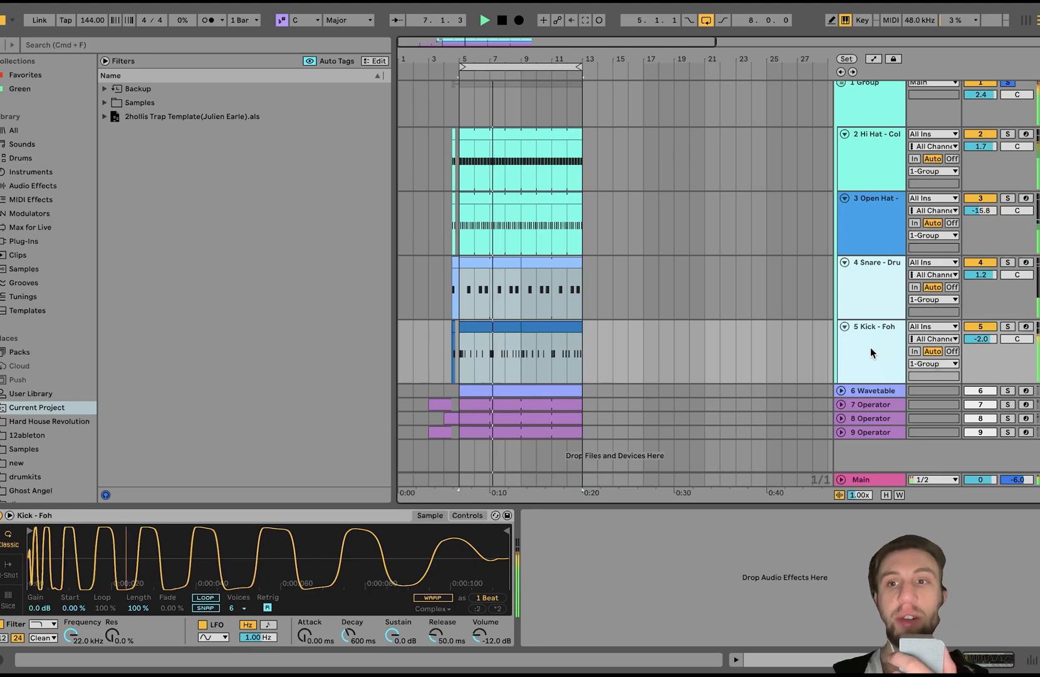
click(1008, 326)
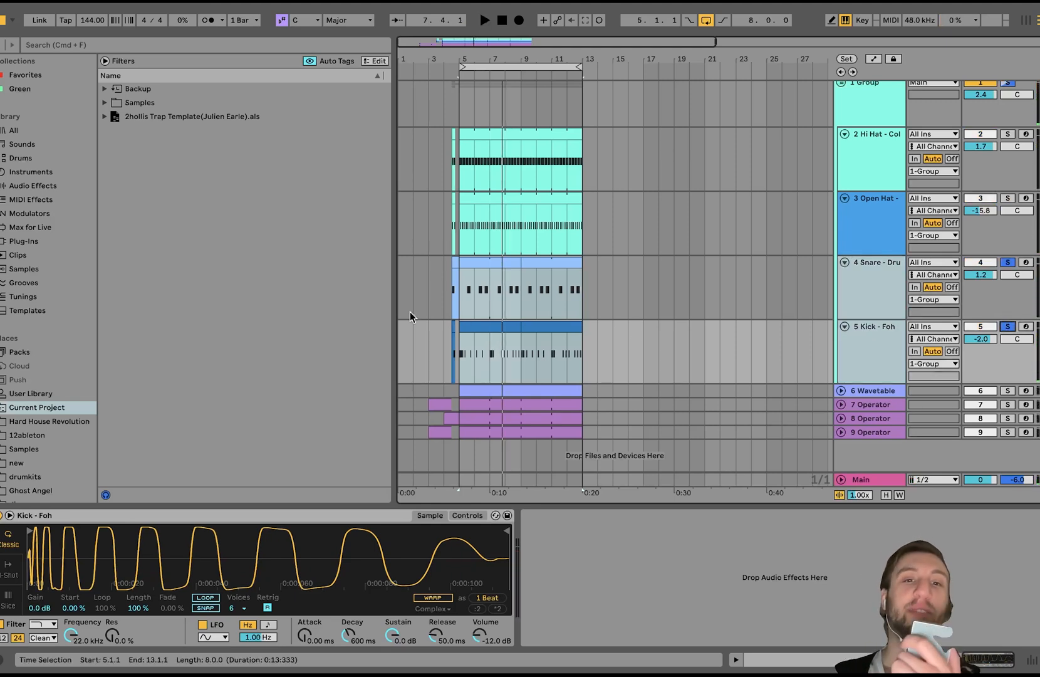
key(space)
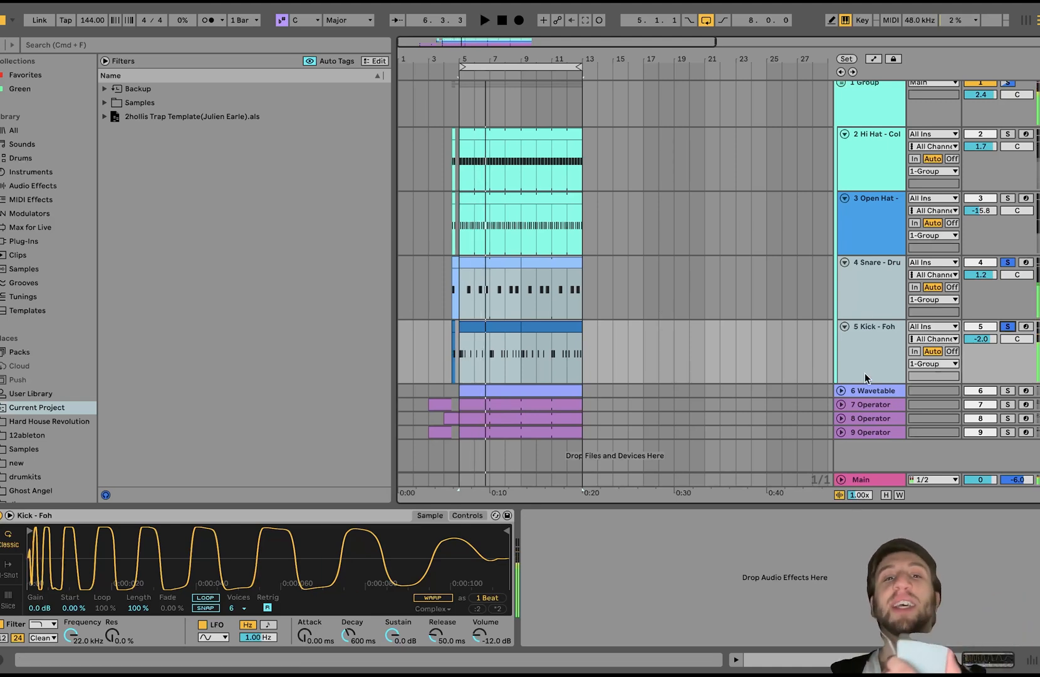
Step: Clear the solos and play the full arrangement from 4.1.1 to hear the lead-in to the loop
click(1006, 326)
click(447, 283)
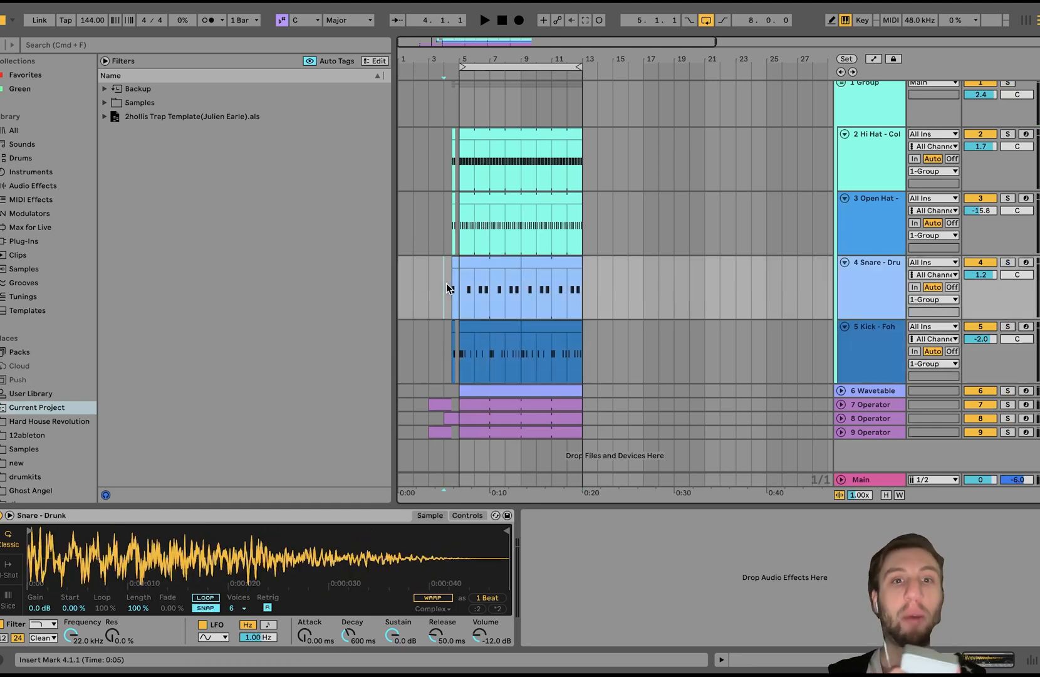
key(plus)
key(space)
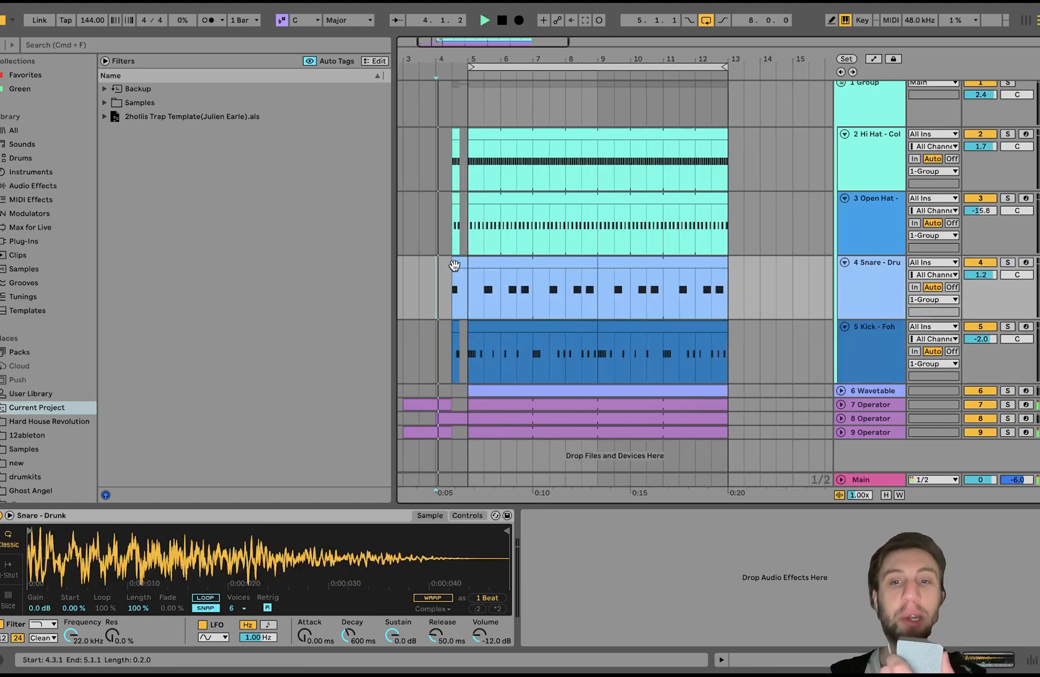
Step: Replay the full arrangement from 4.1.1 to hear the drum pickup and the gap before bar 5
scroll(463, 276, left, 2)
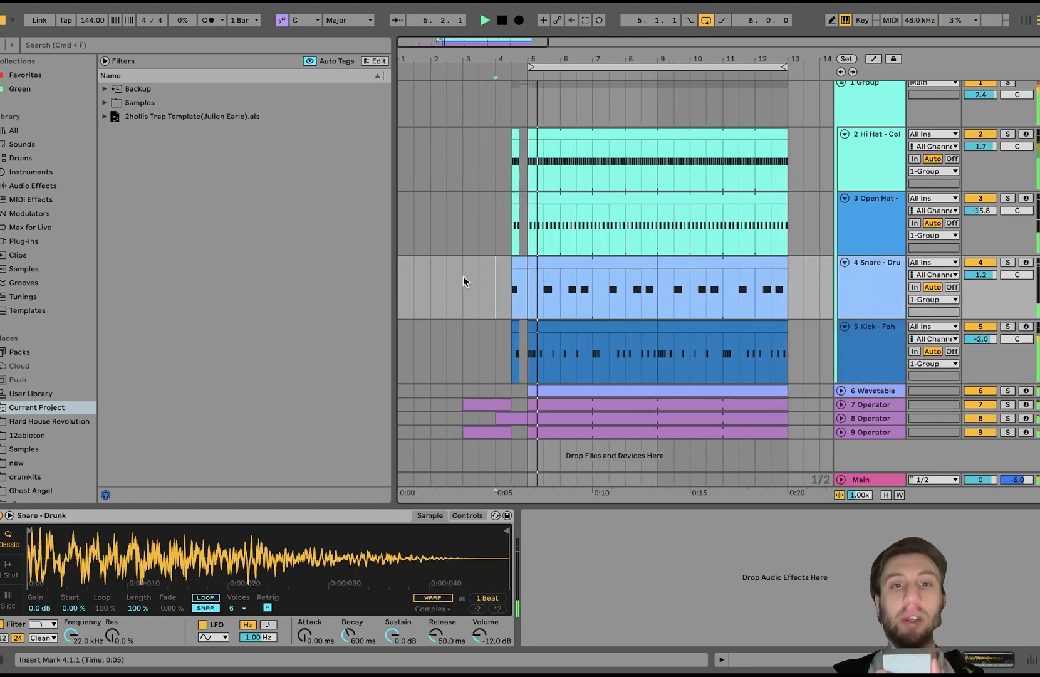
key(space)
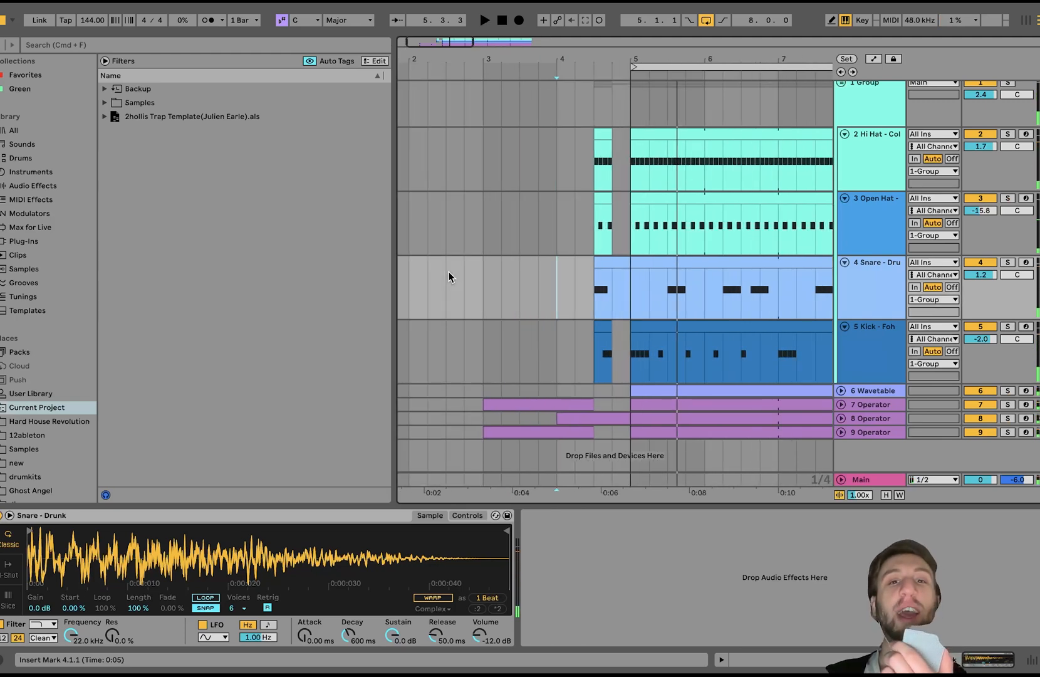
scroll(449, 271, up, 3)
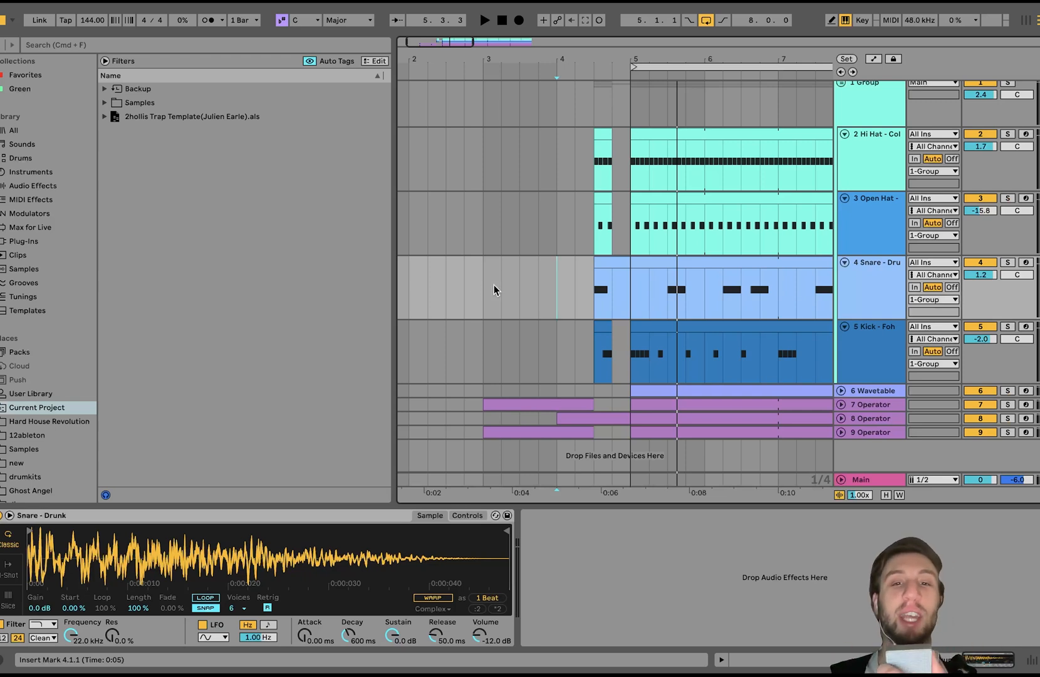
key(space)
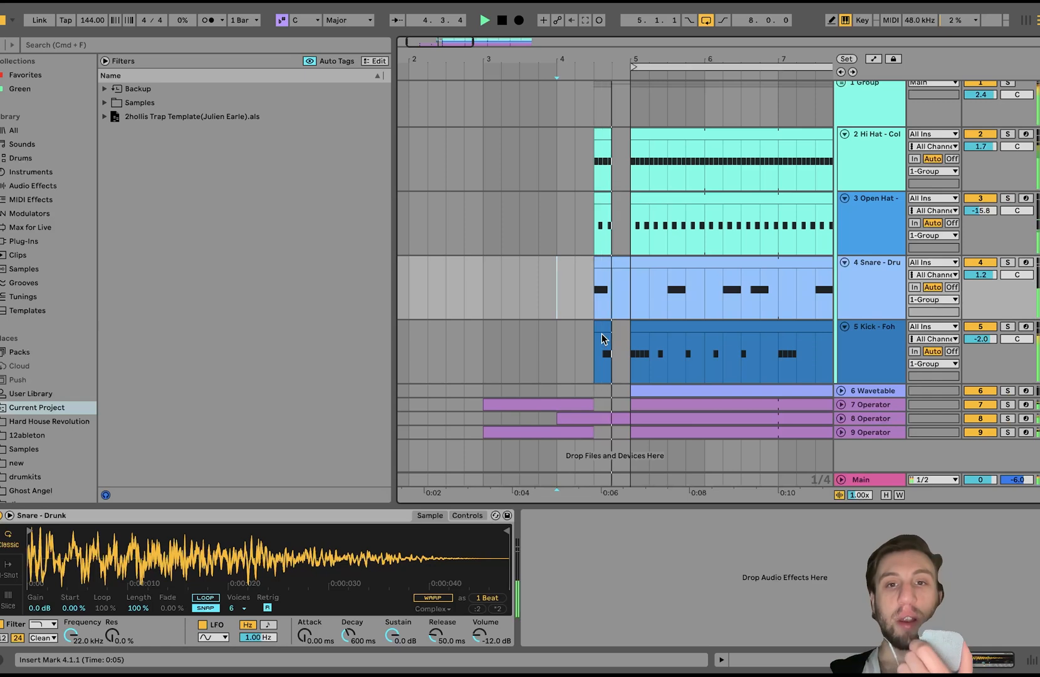
key(minus)
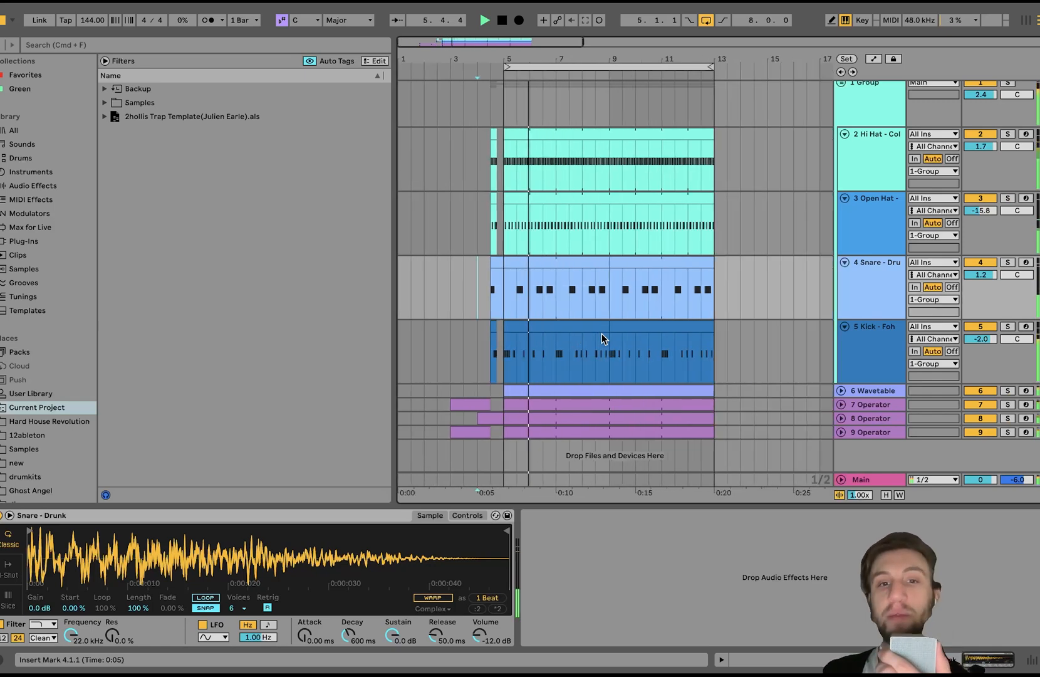
key(space)
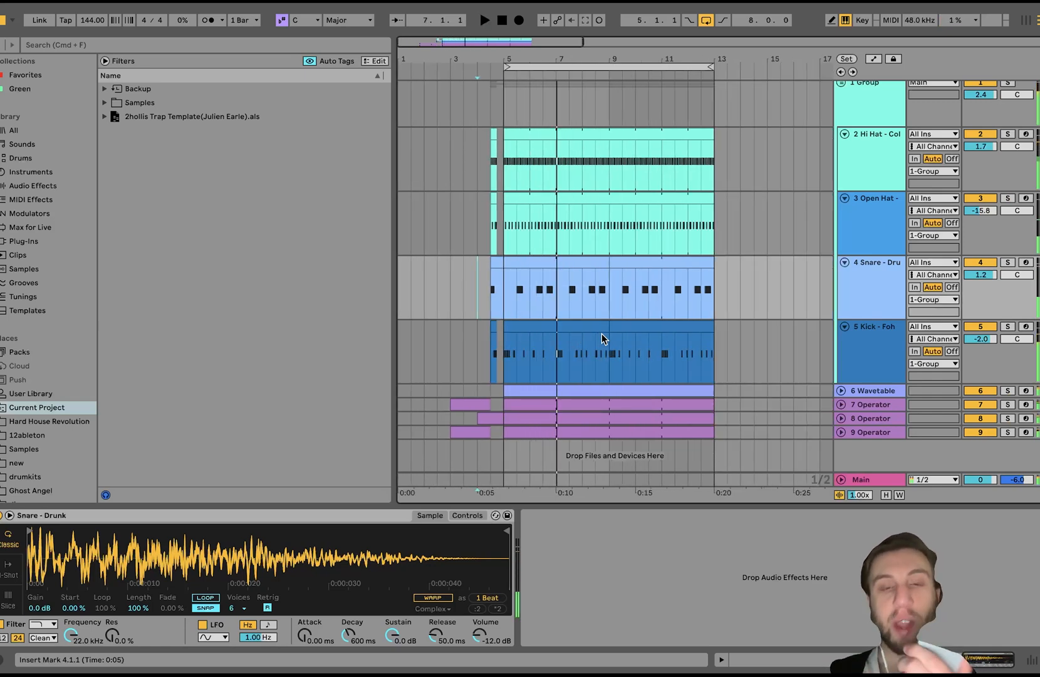
Step: Examine the drum pickup at 4.3.1 and the range from 5.3.1 to 5.4.1 across the four drum tracks
click(492, 353)
key(plus)
key(plus)
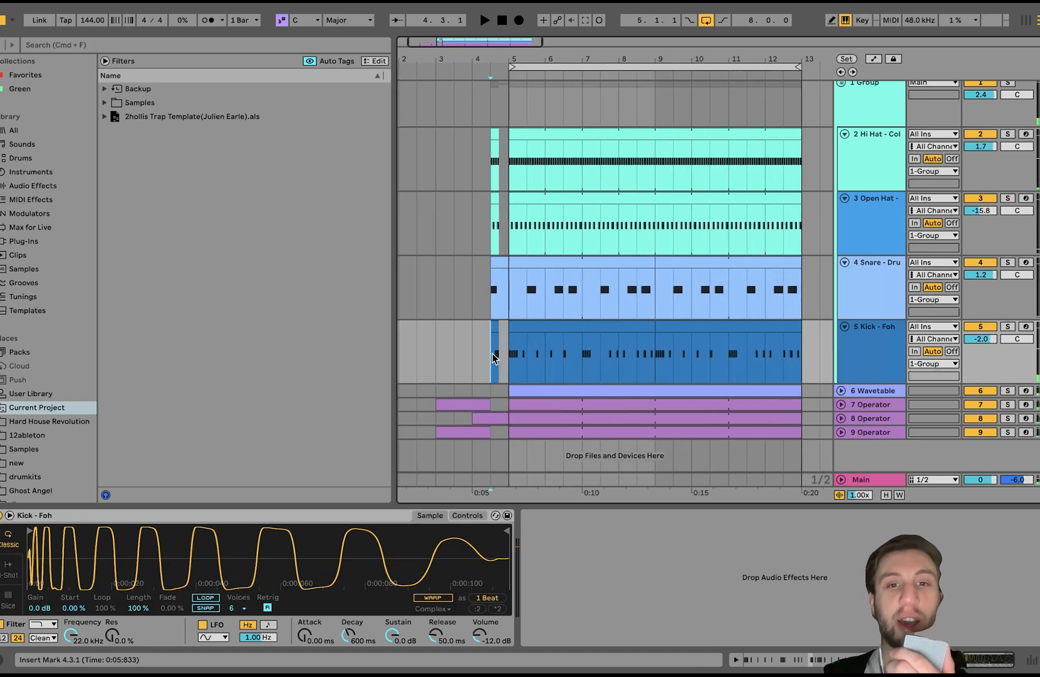
click(555, 363)
drag(554, 361, 572, 148)
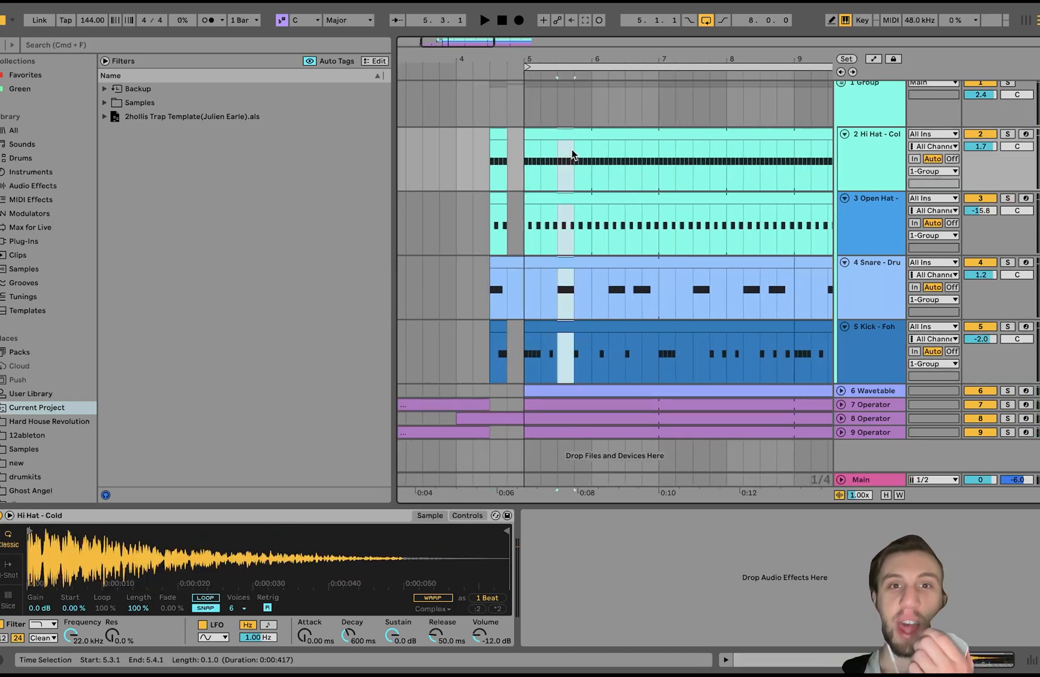
click(485, 157)
key(minus)
key(minus)
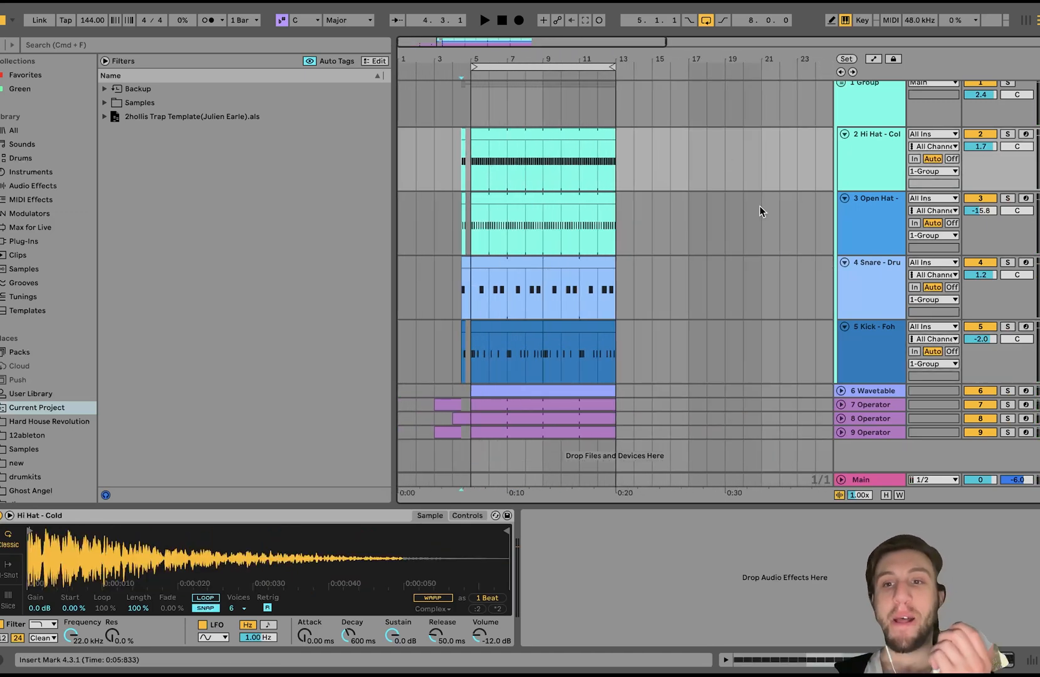
Step: Expand the Wavetable track, select its clip and play it soloed
click(841, 391)
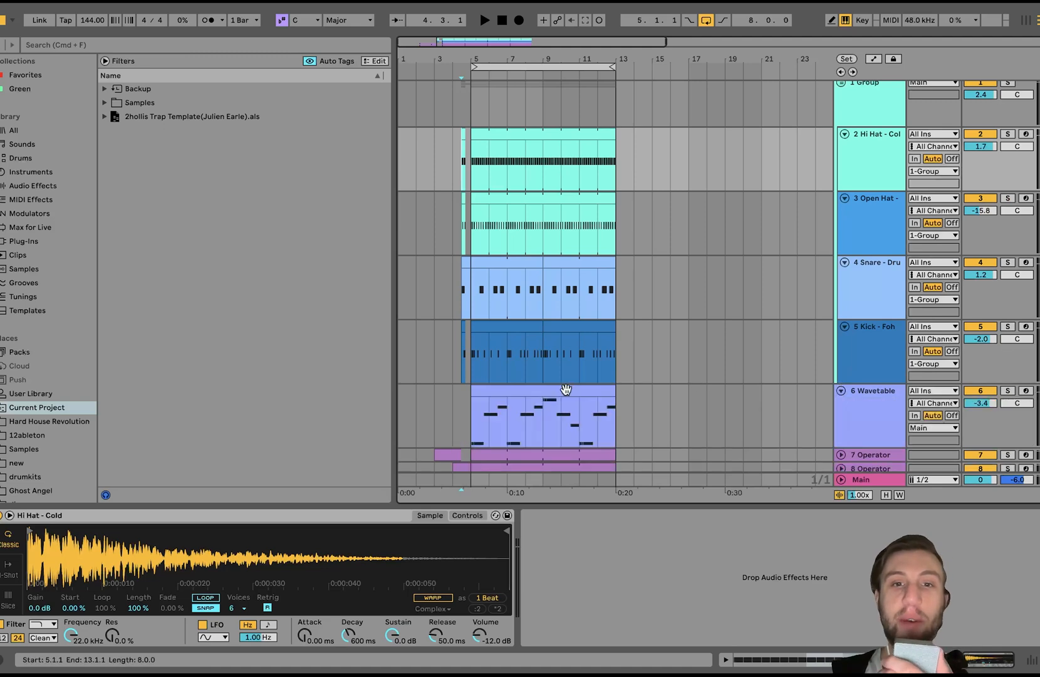
click(566, 391)
key(space)
click(1008, 391)
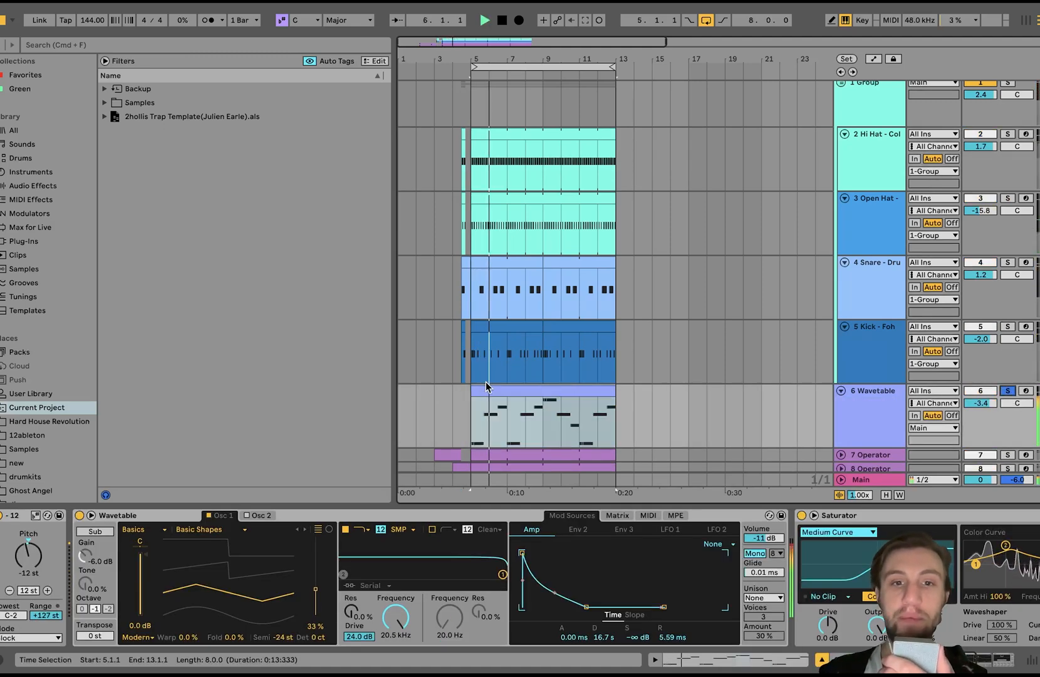
Step: Open the Wavetable clip's notes and follow the whole pattern from C3 to C4 during playback
click(507, 391)
double_click(507, 391)
scroll(354, 460, down, 5)
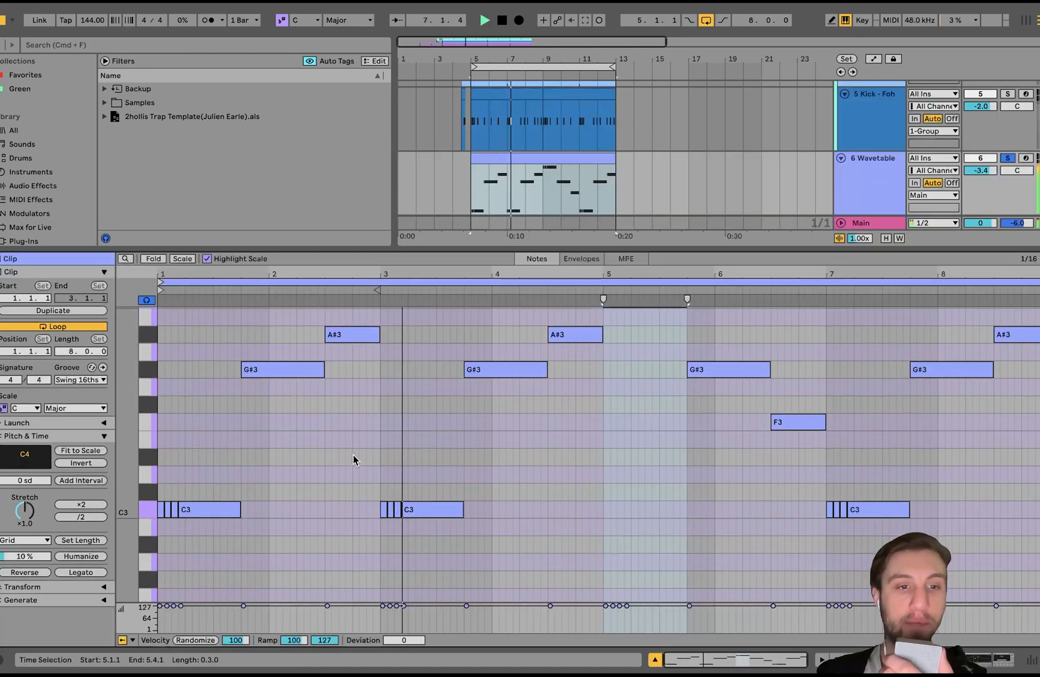
scroll(355, 460, up, 3)
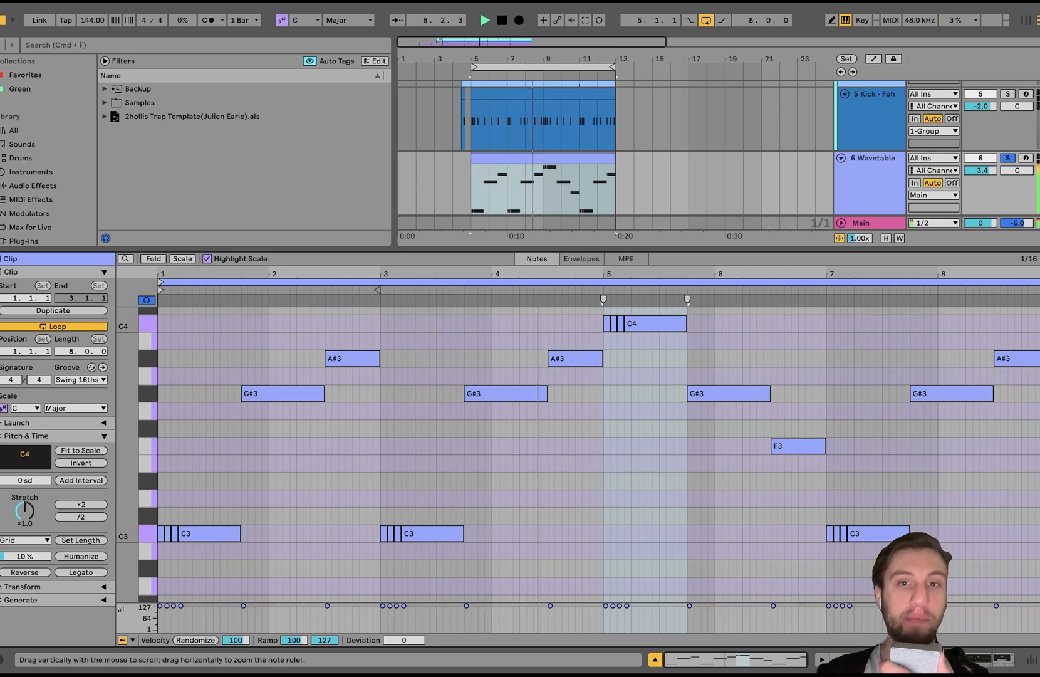
drag(129, 464, 109, 464)
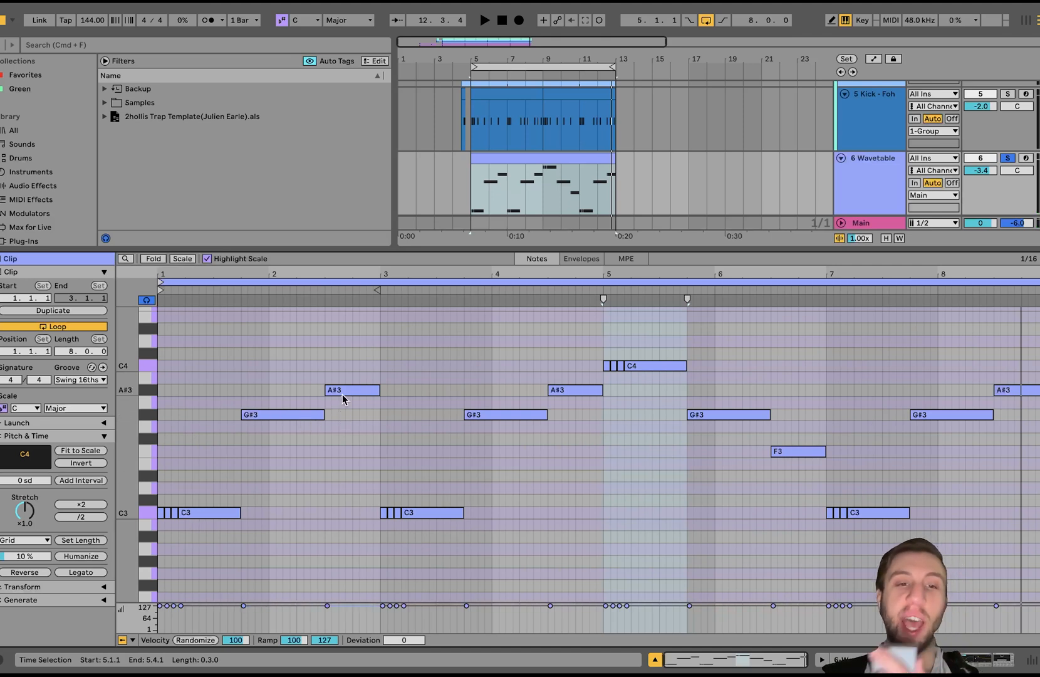
Step: Select the C3, G#3 and A#3 notes in the first two bars, and the F3 note in bar 6
drag(214, 555, 339, 344)
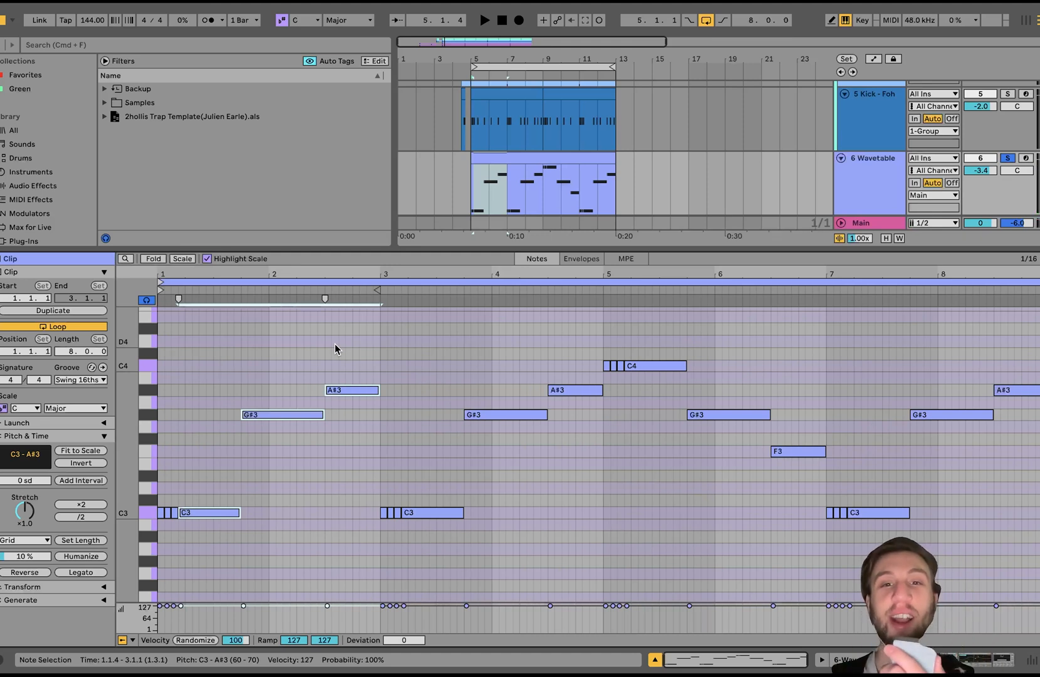
click(541, 197)
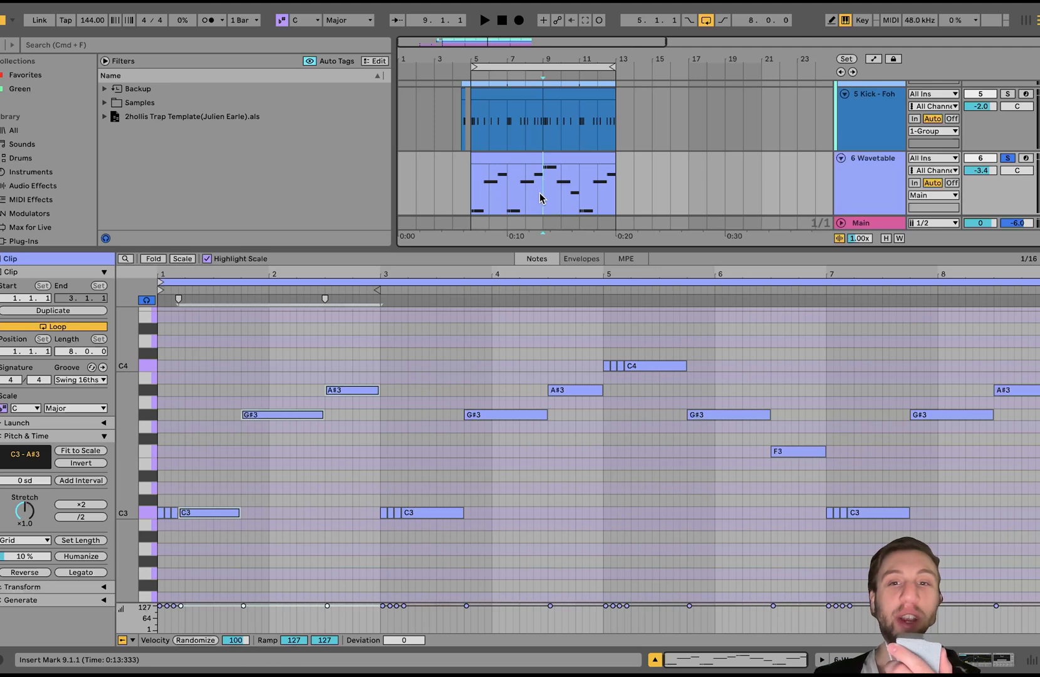
click(788, 452)
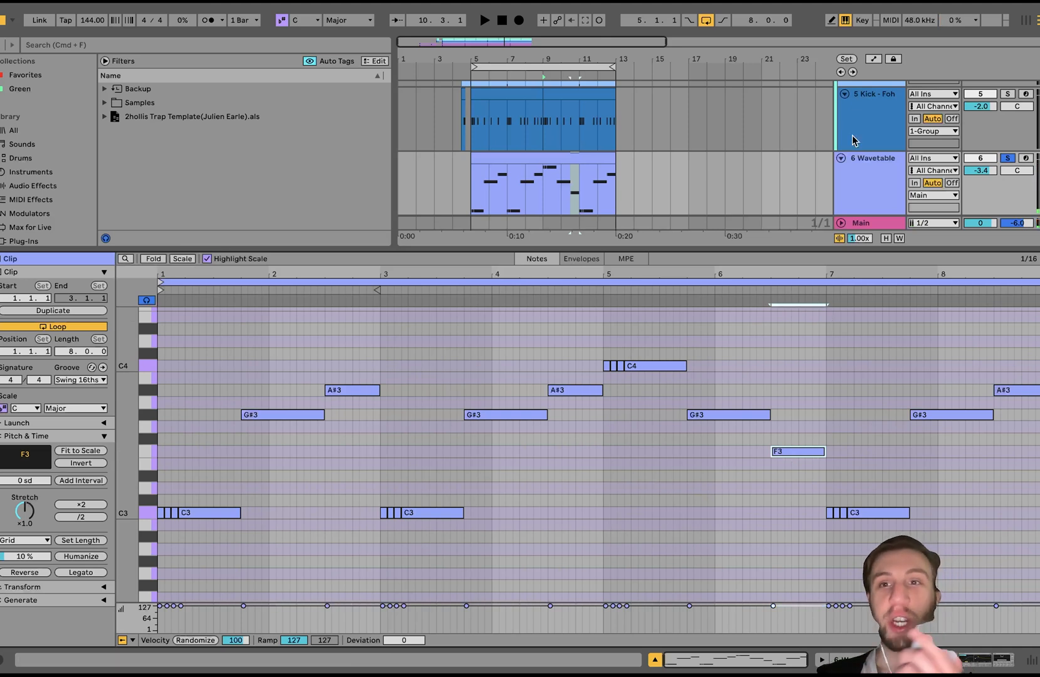
Step: Show the Wavetable track's devices, toggle its solo off and on again, and play its clip
click(880, 158)
click(547, 399)
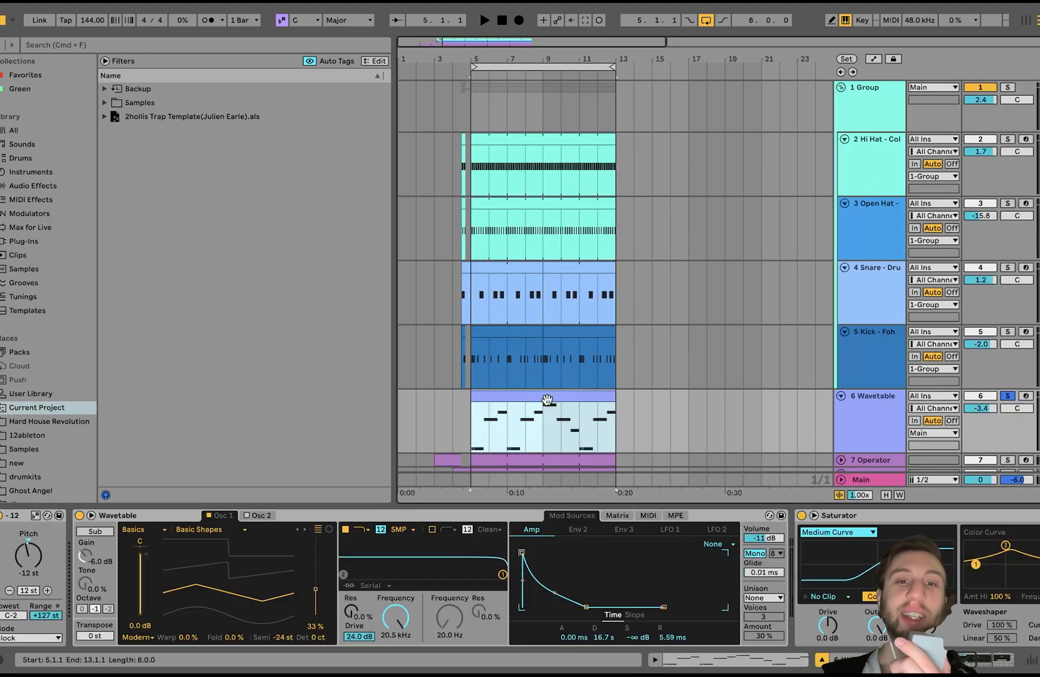
click(1008, 395)
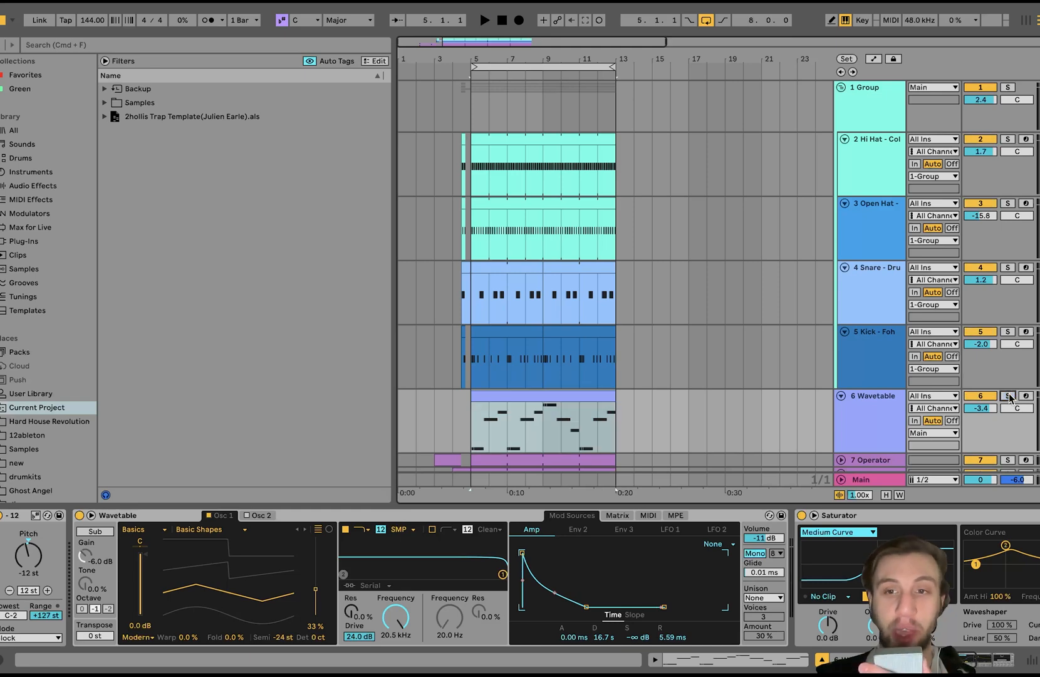
click(1008, 396)
key(space)
Step: Reopen the Wavetable clip's notes and play the soloed bassline
click(552, 411)
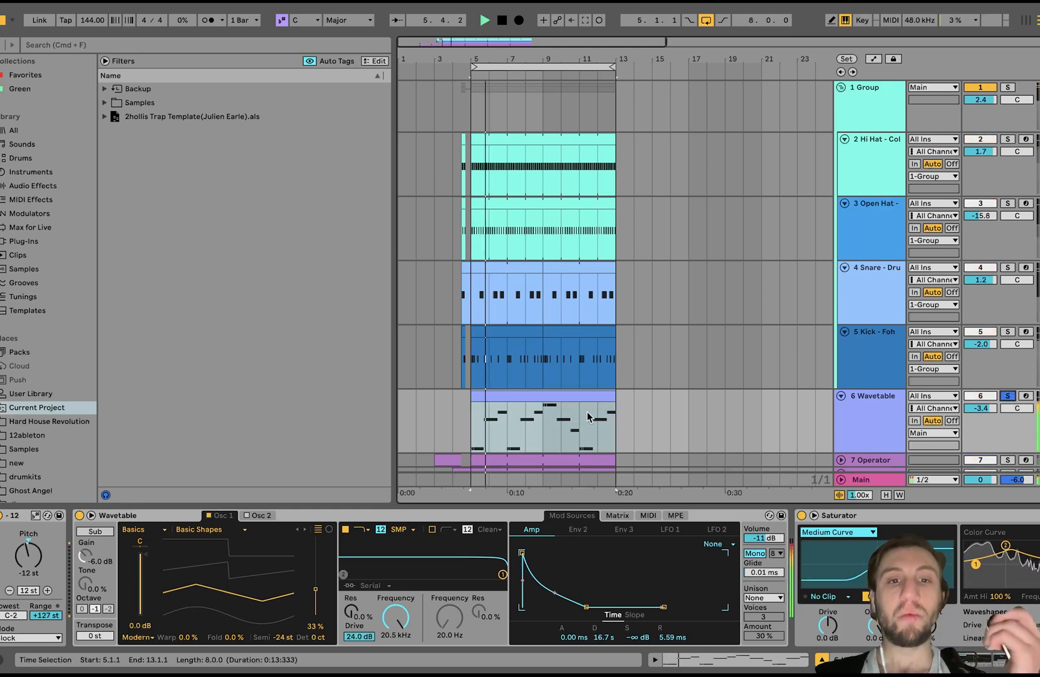
double_click(553, 414)
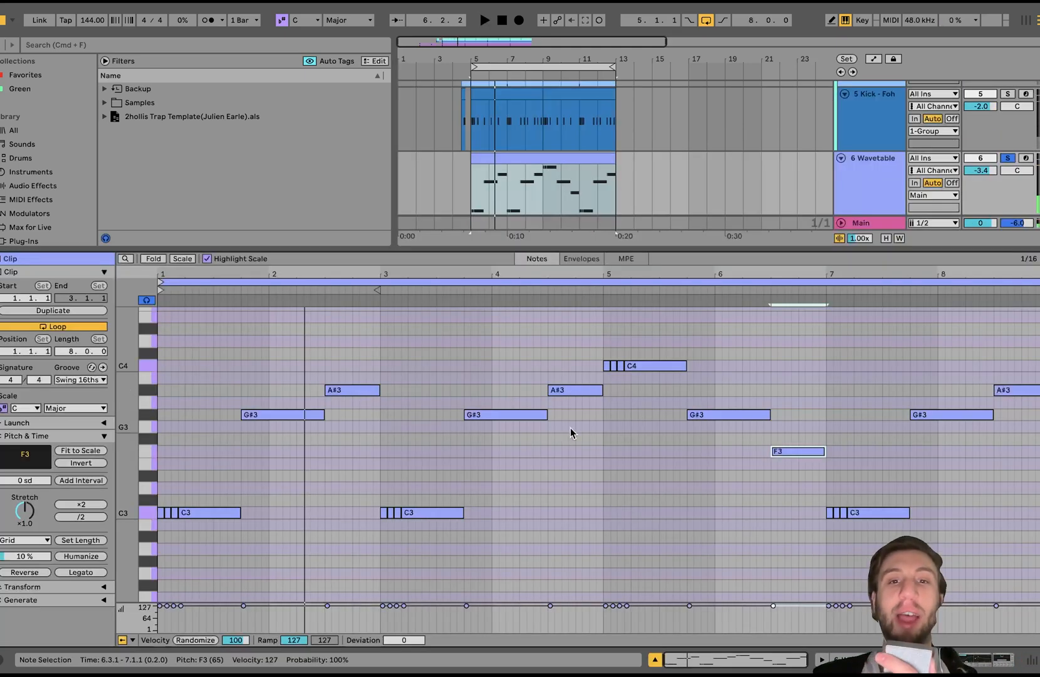
click(543, 188)
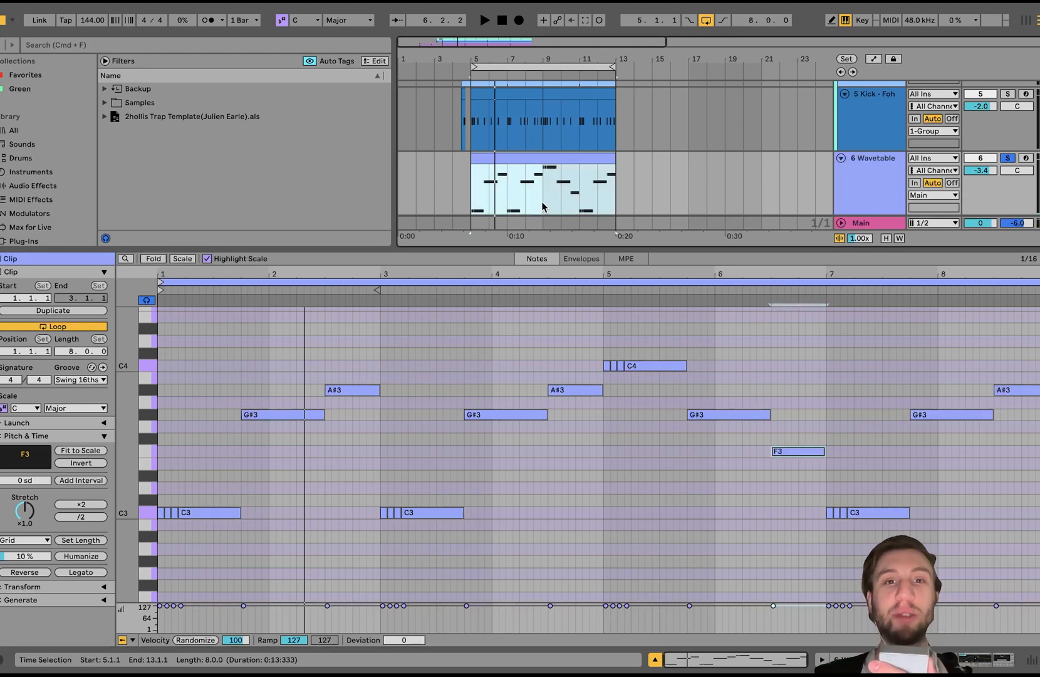
key(space)
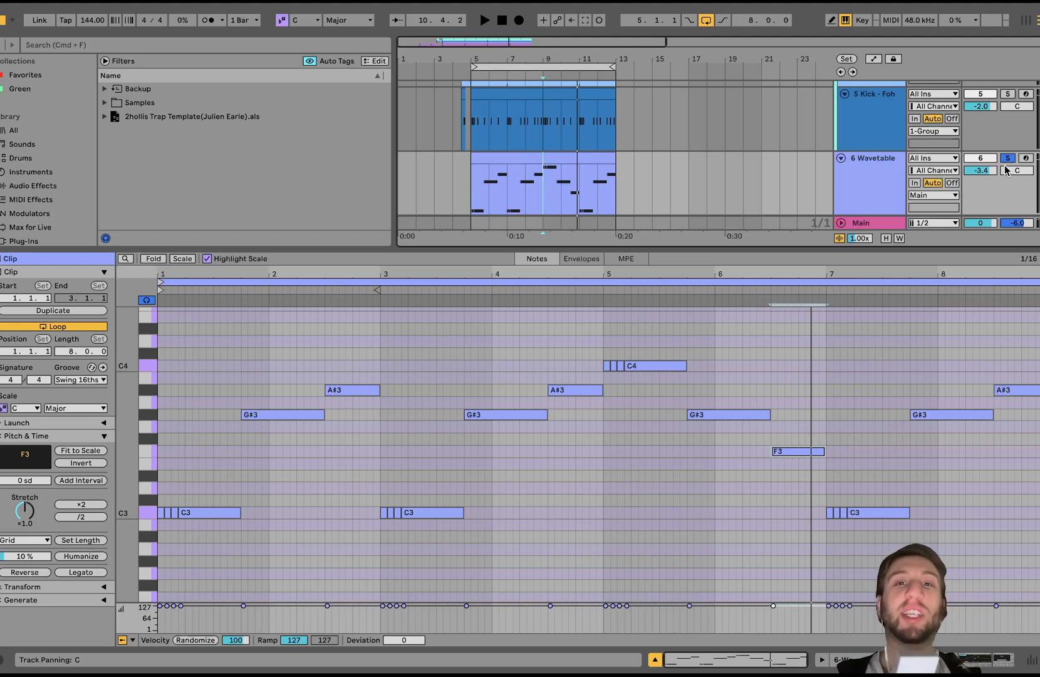
Step: Clear the Wavetable solo and play the loop from 5.1.1 with all tracks
click(1008, 158)
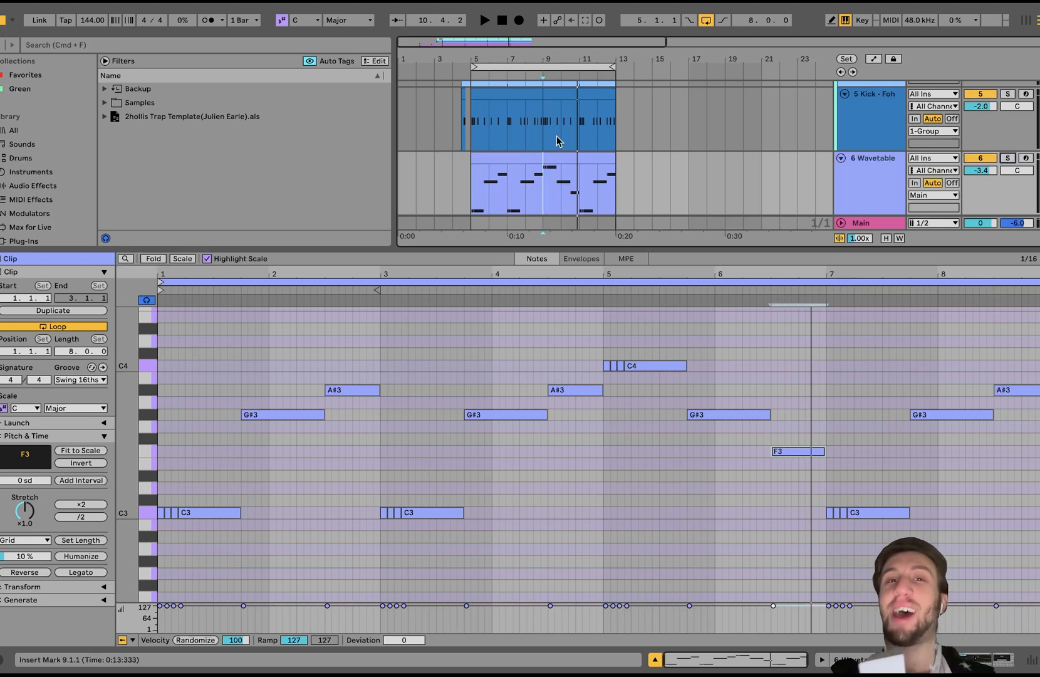
click(553, 156)
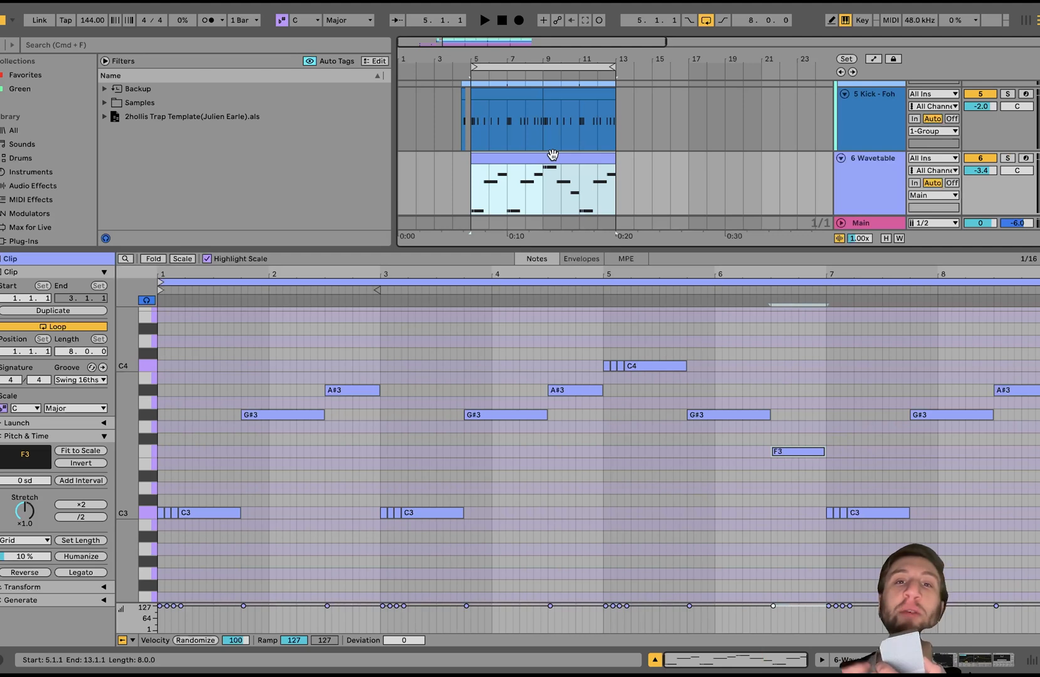
key(space)
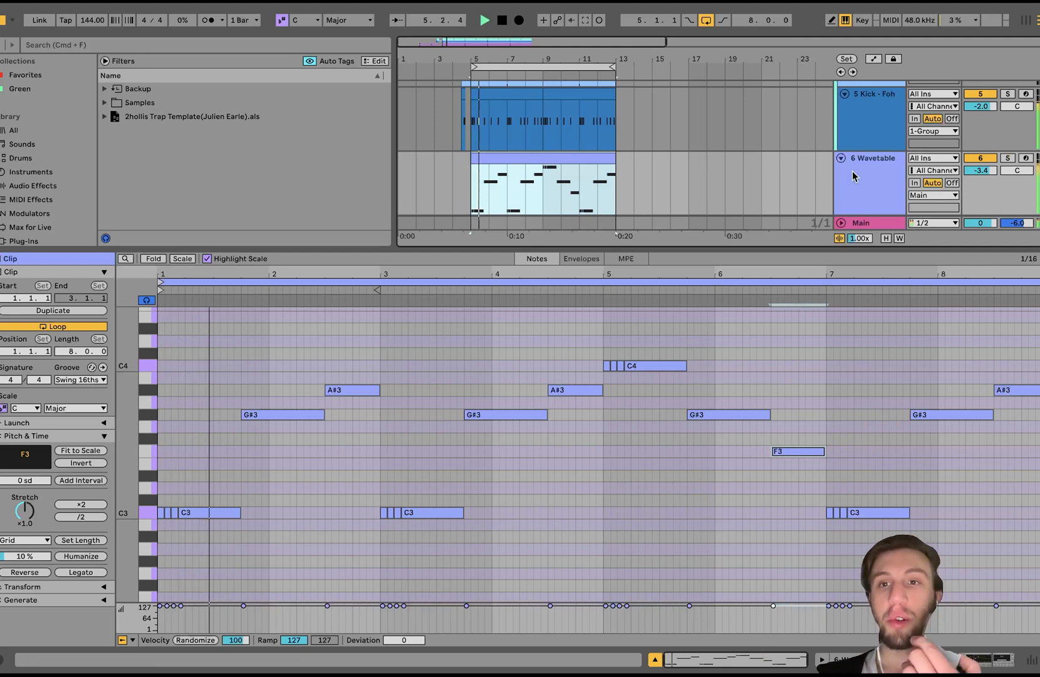
Step: Solo the Wavetable track again, inspect its device chain and remove the switched-off Amp effect
key(shift+Tab)
click(1008, 396)
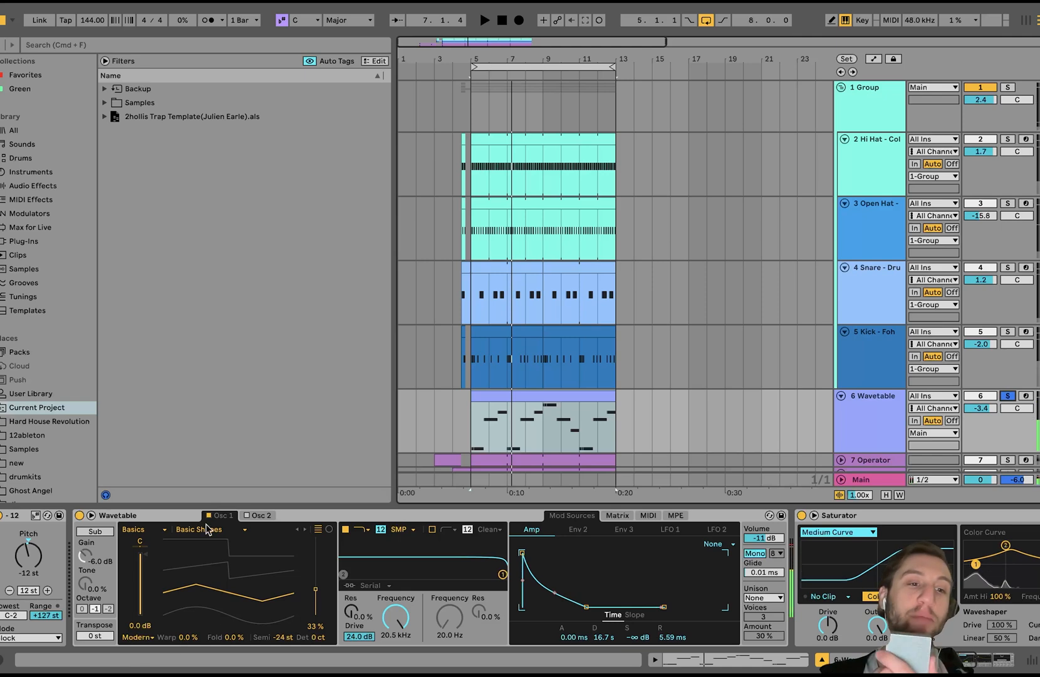
scroll(405, 558, right, 10)
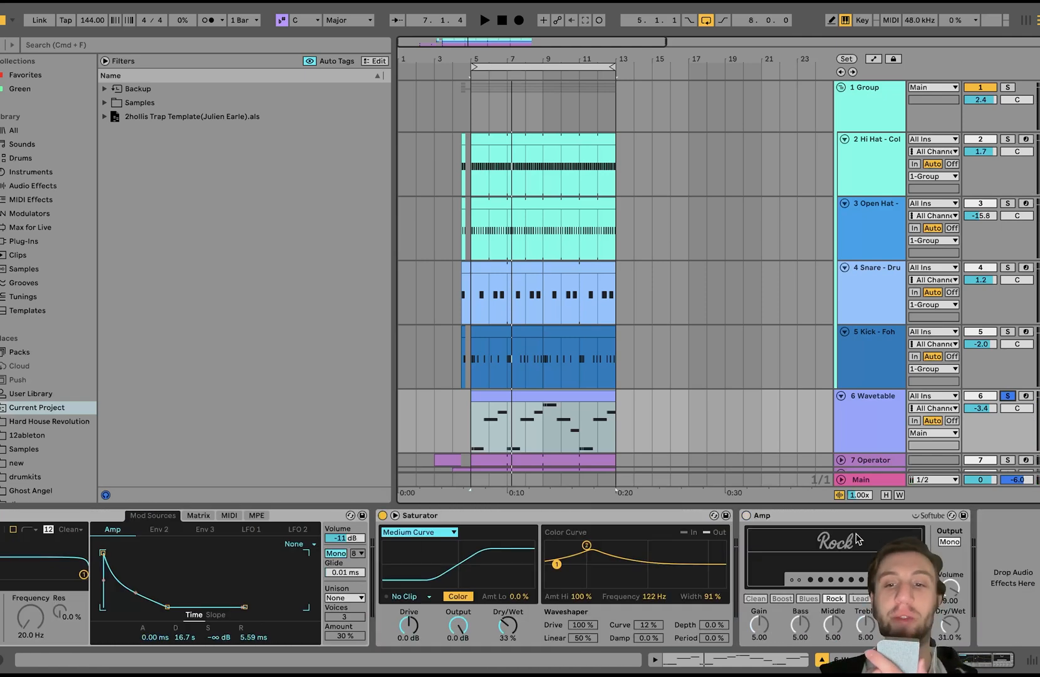
scroll(259, 543, left, 10)
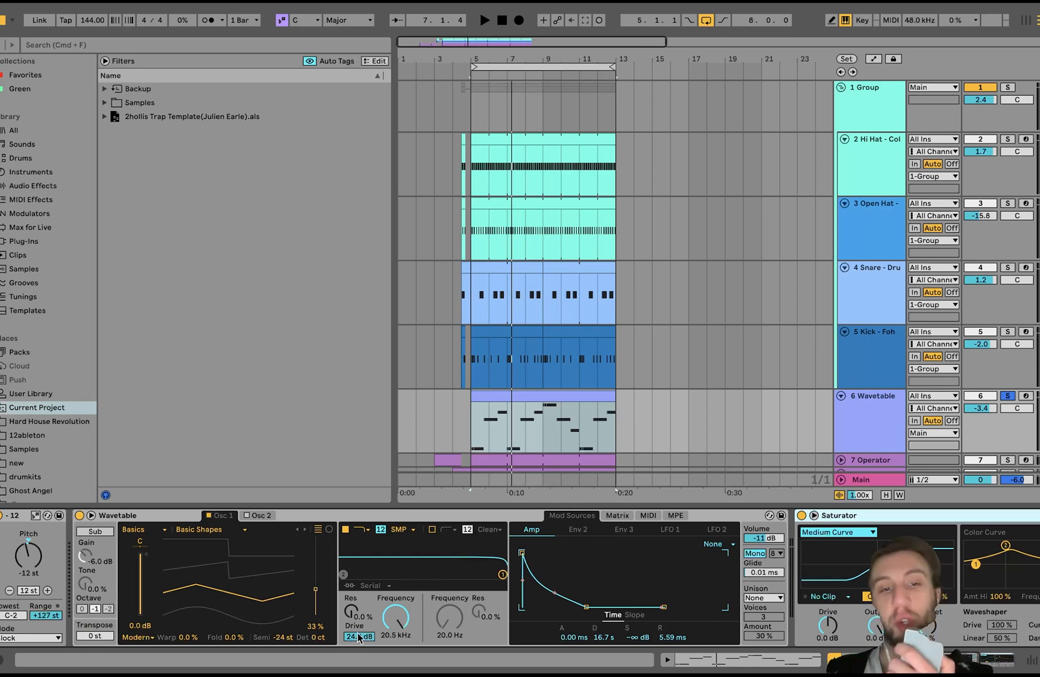
Step: Play the Wavetable bass with its SMP filter at 24 dB drive switched on and off to compare the sound
key(space)
key(space)
key(space)
key(space)
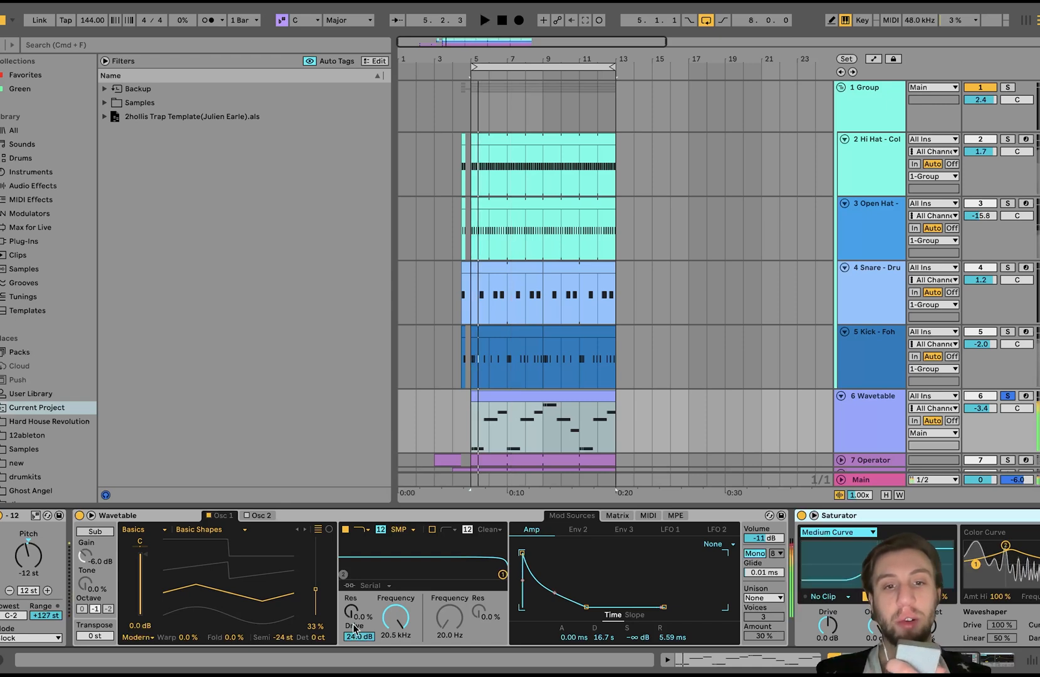
key(space)
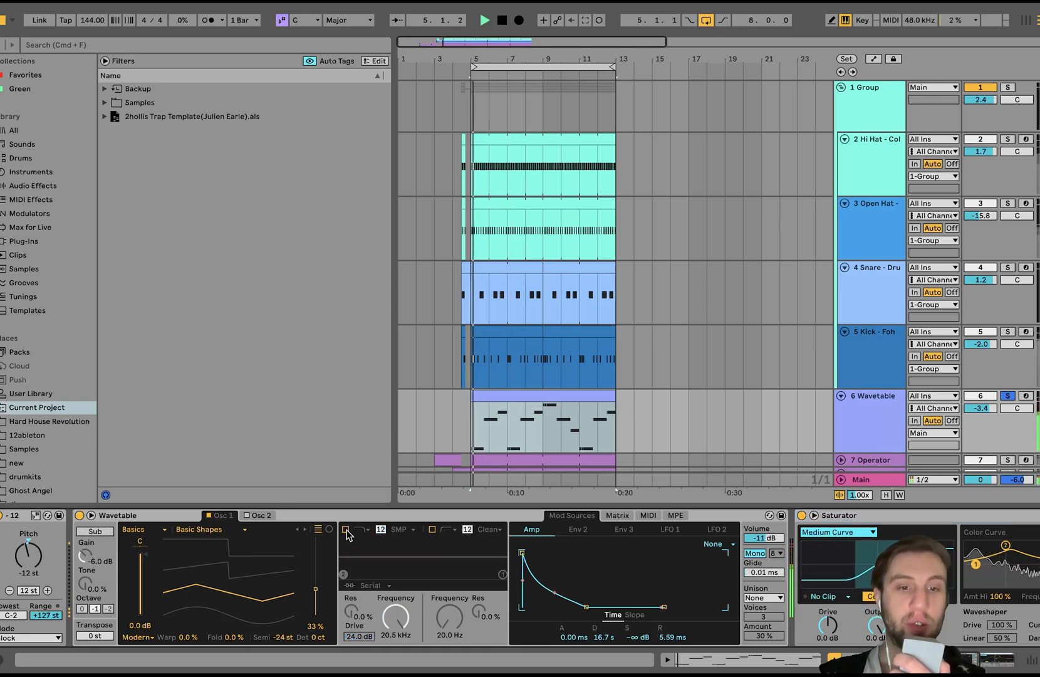
key(space)
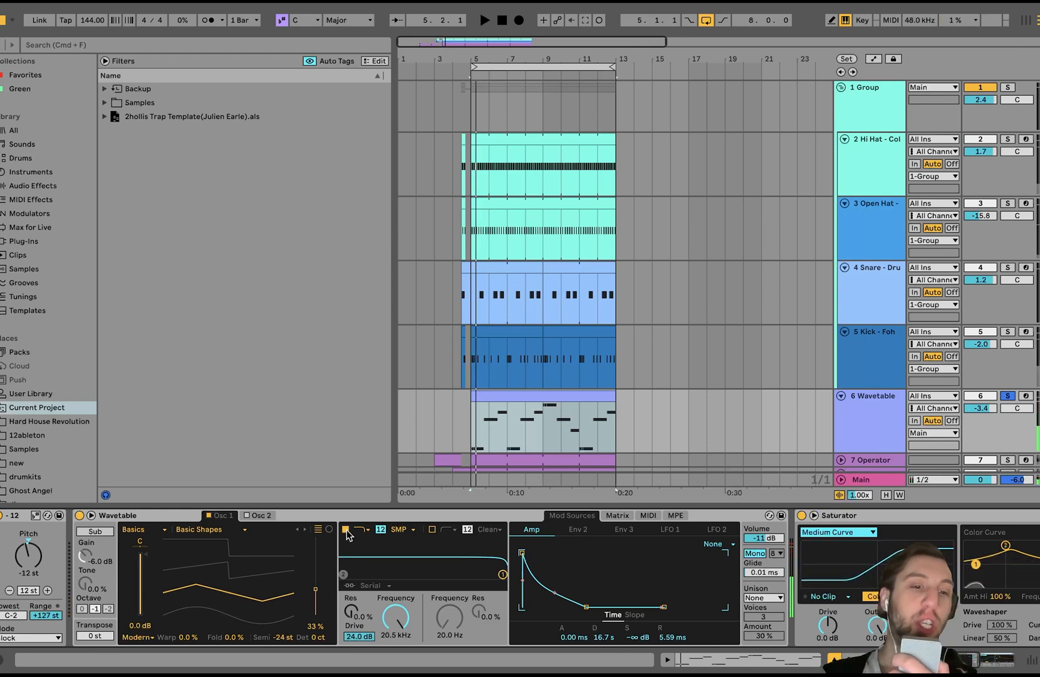
Step: Switch off the Saturator on the Wavetable track and play the bass without it
scroll(374, 564, right, 3)
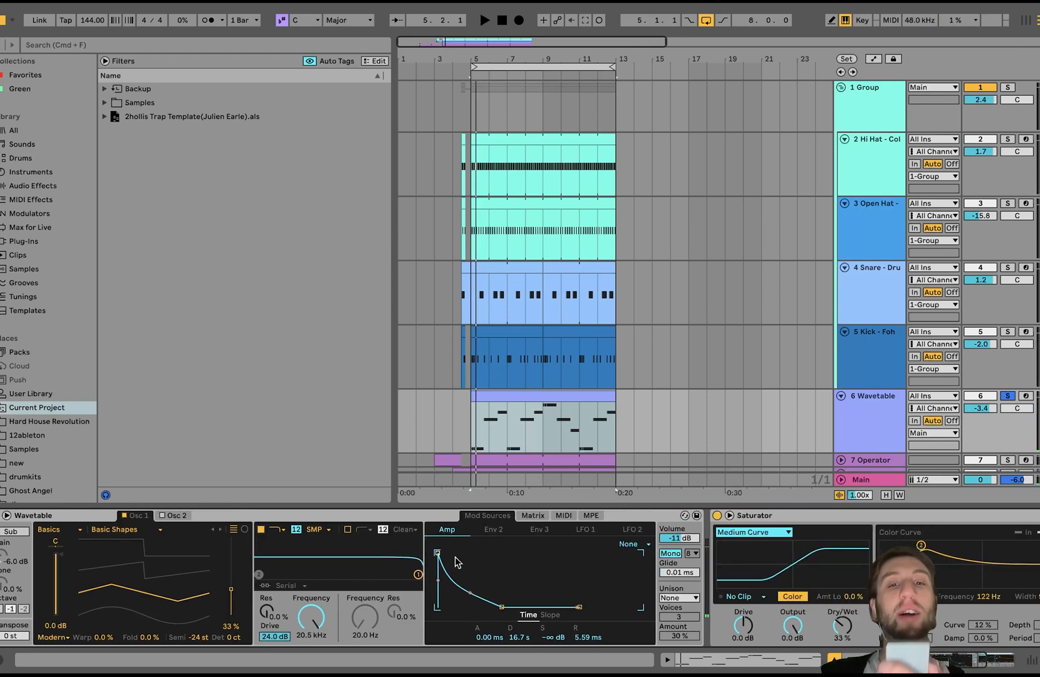
scroll(501, 615, right, 4)
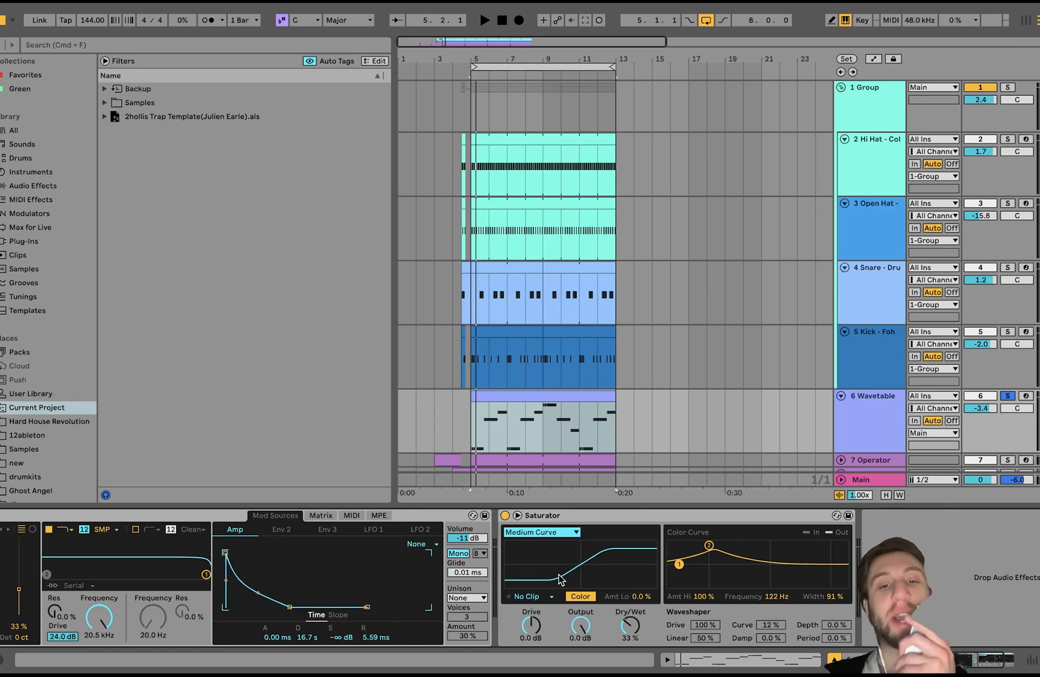
click(505, 516)
key(space)
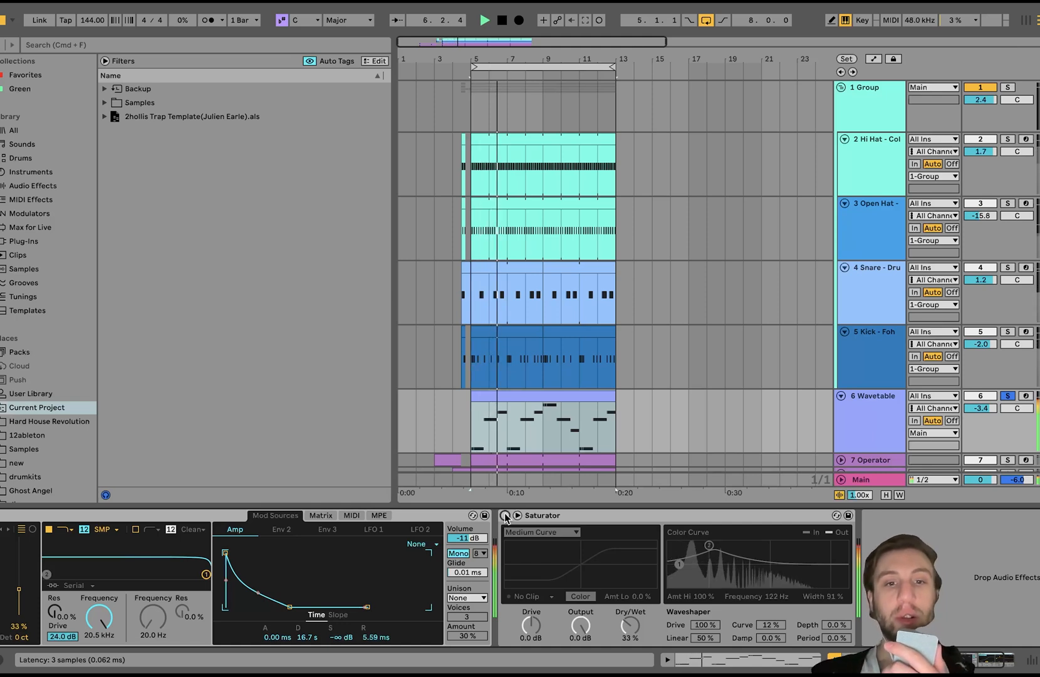
Step: Compare the Wavetable bass with the Saturator on and off, leaving the Saturator switched on
click(505, 515)
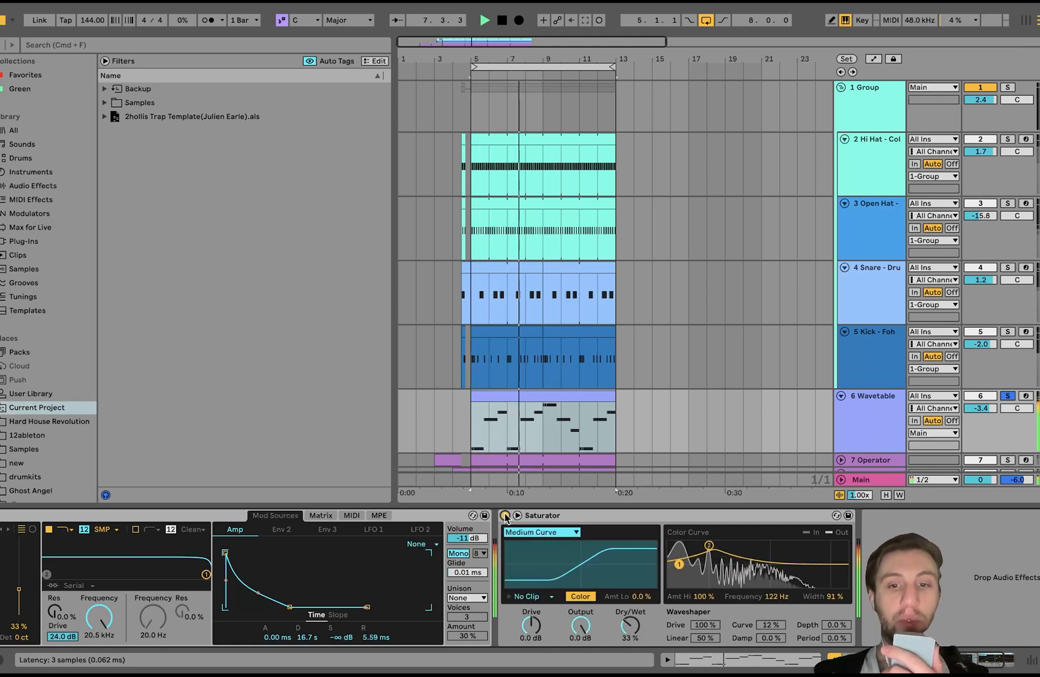
key(space)
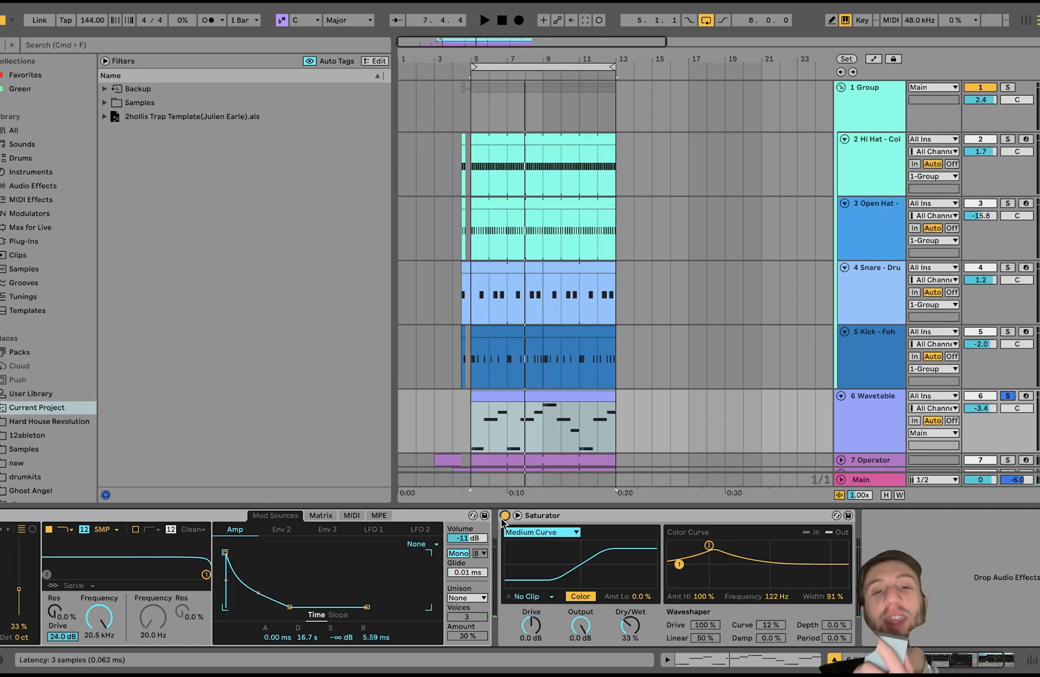
click(505, 516)
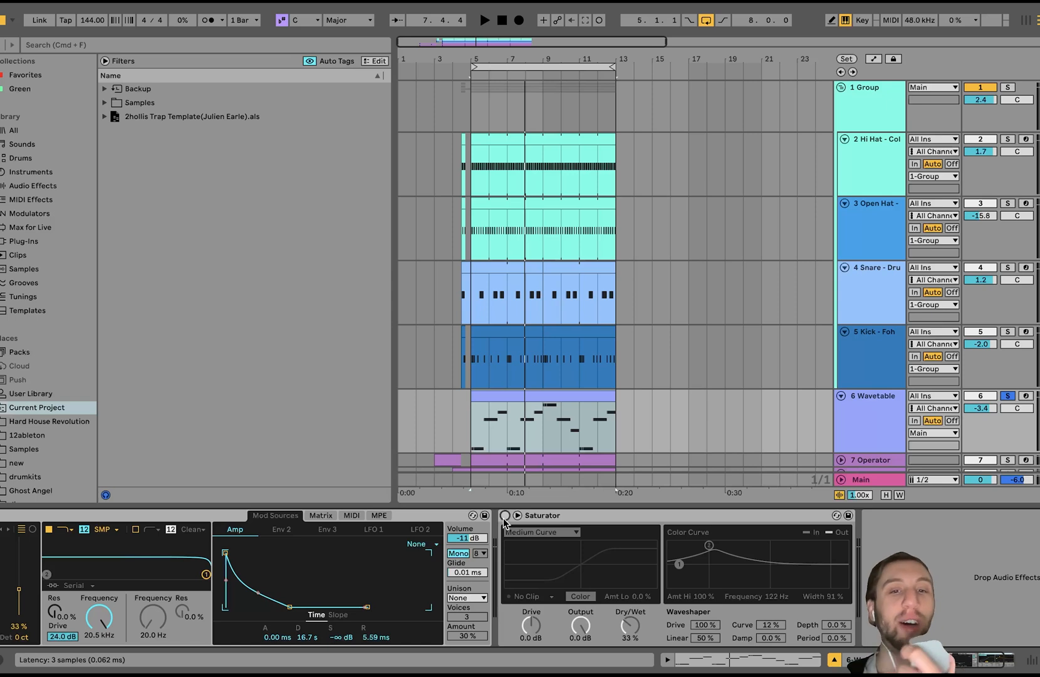
key(space)
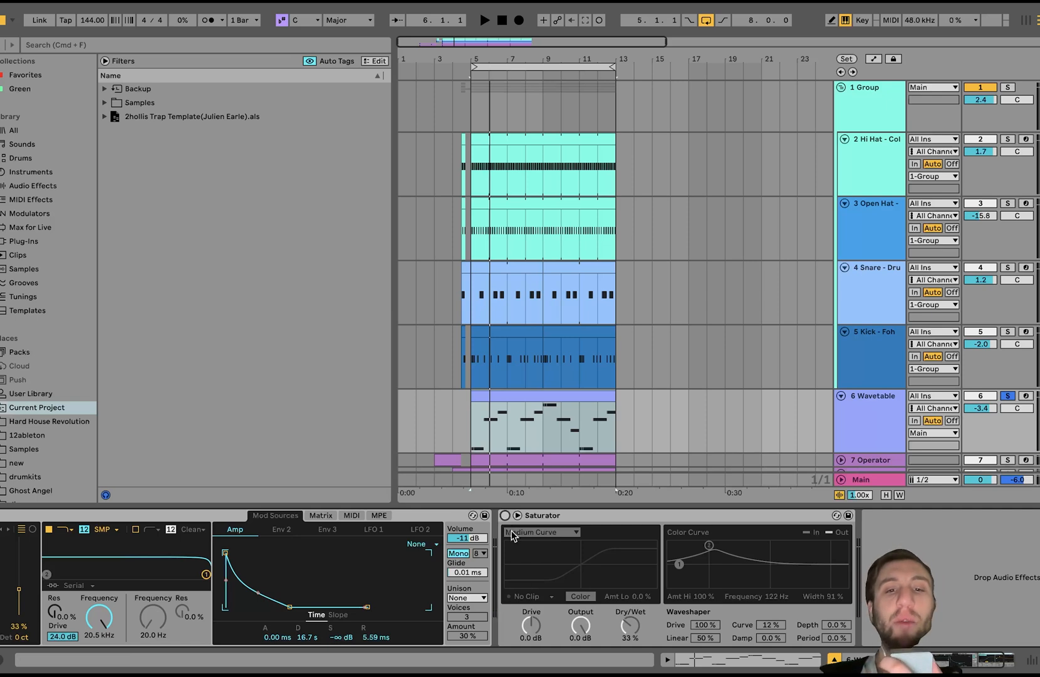
click(505, 515)
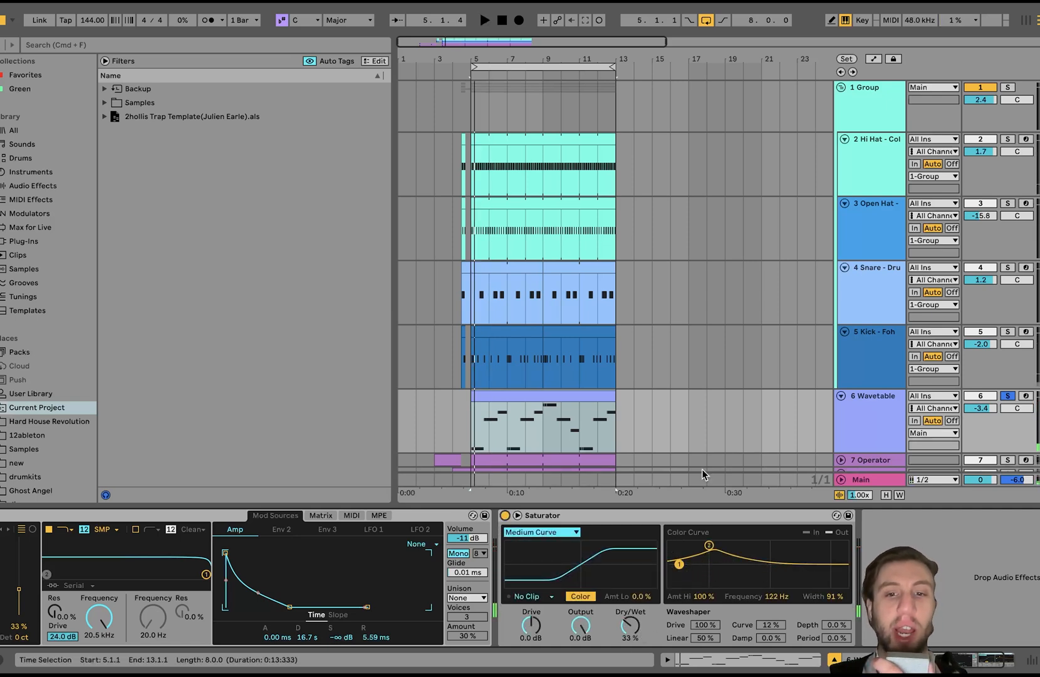
Step: Play the bass while shifting the Saturator's Color Curve frequency down and then up to 144 Hz, undoing each change
key(space)
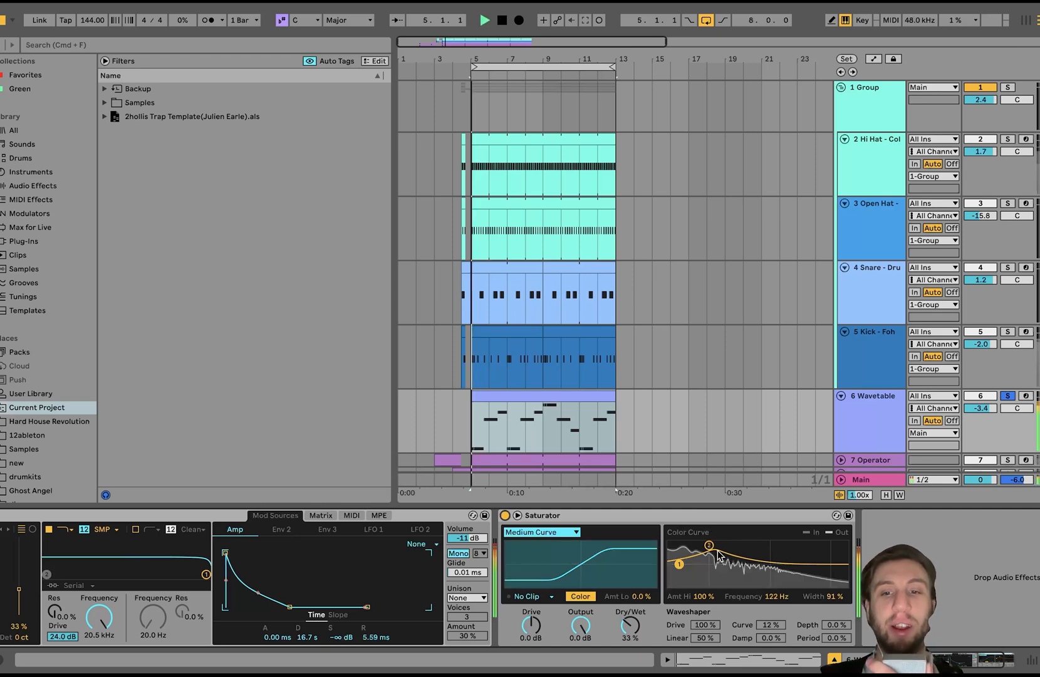
drag(715, 556, 694, 550)
key(space)
key(super+z)
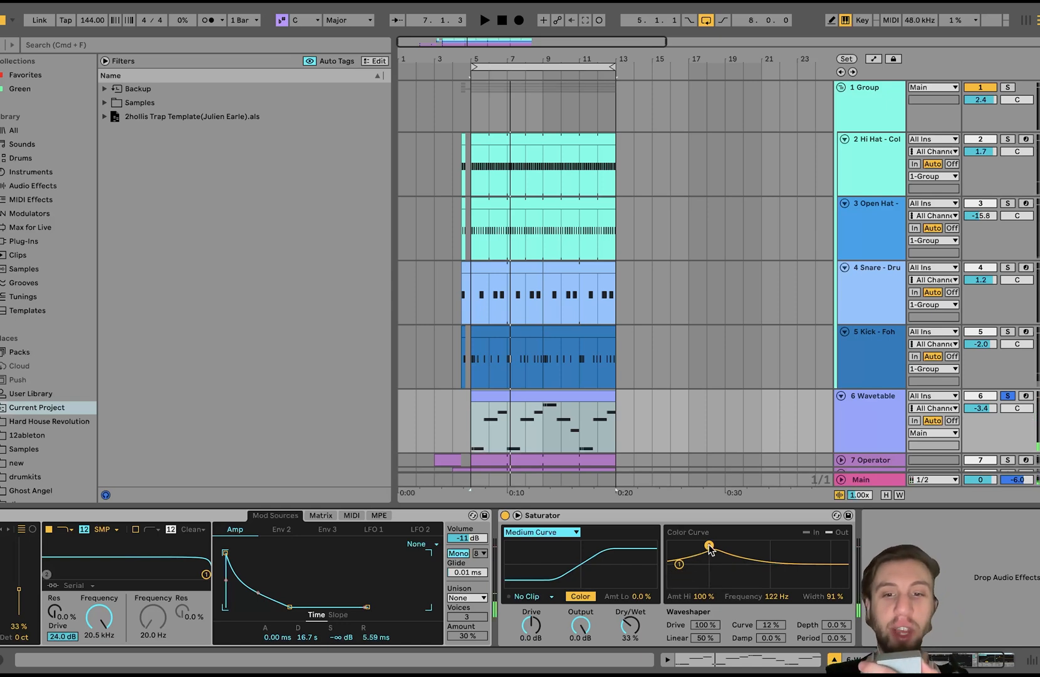
key(space)
mouse_move(709, 547)
mouse_down()
mouse_move(740, 547)
mouse_move(714, 547)
mouse_up()
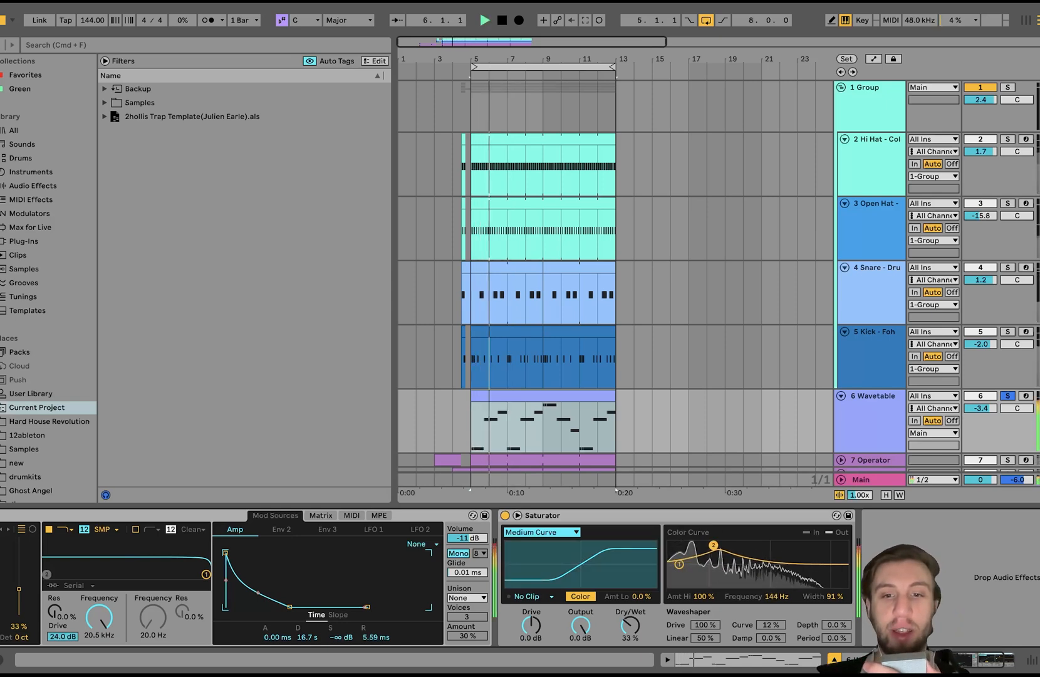
key(space)
key(super+z)
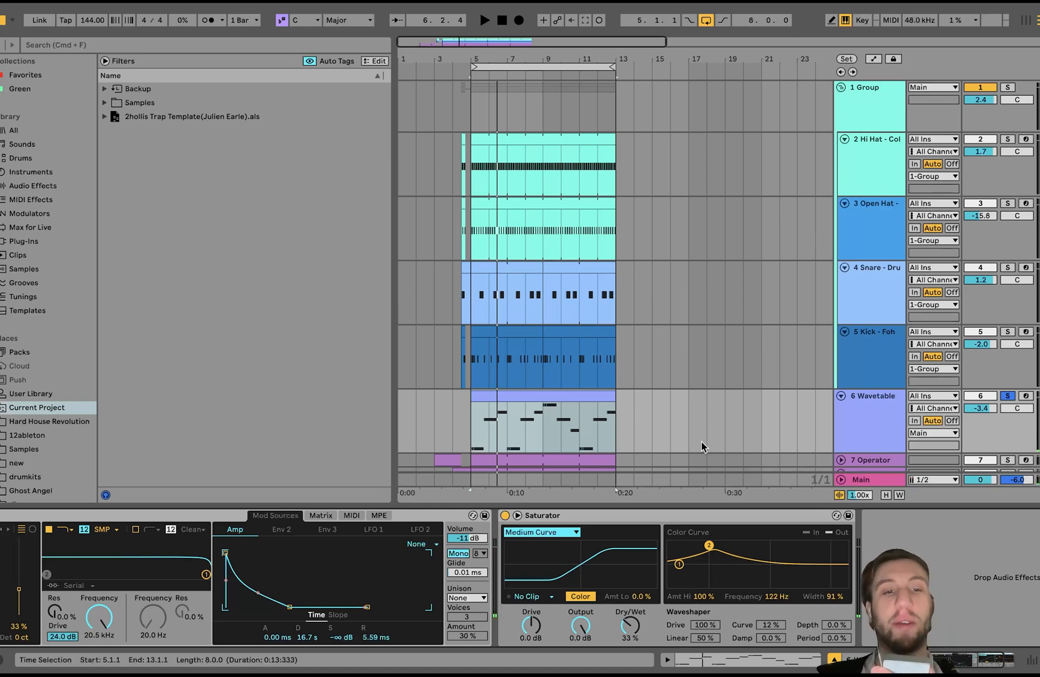
Step: Solo the 7 Operator track, unfold it and play its clip that starts at bar 5
scroll(705, 433, down, 3)
click(1008, 404)
click(884, 404)
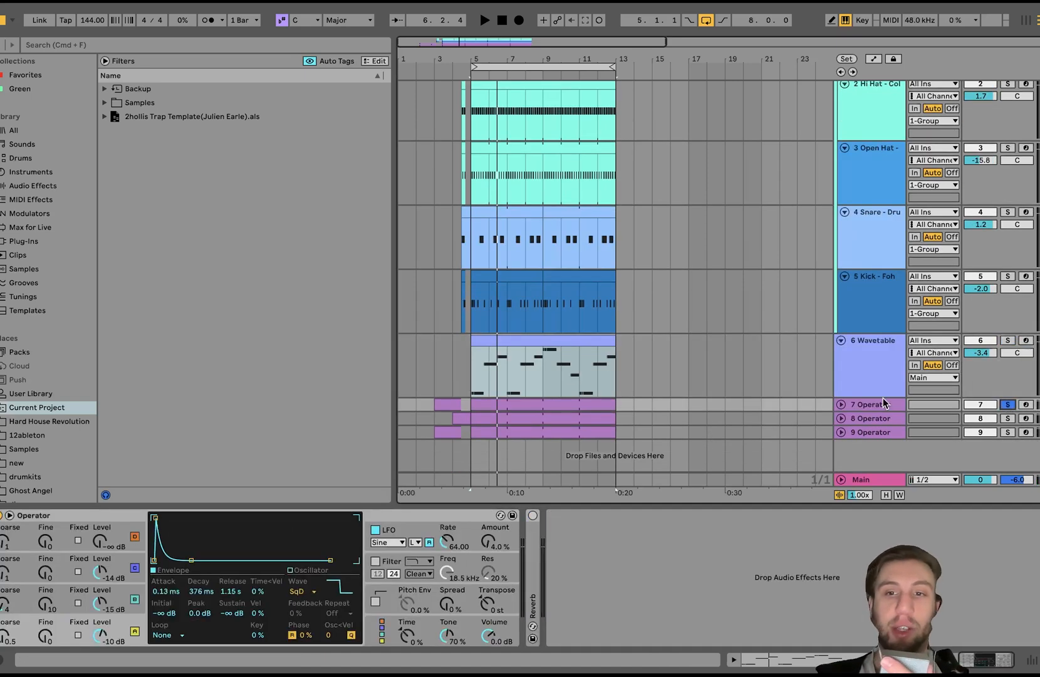
click(841, 404)
click(559, 419)
key(space)
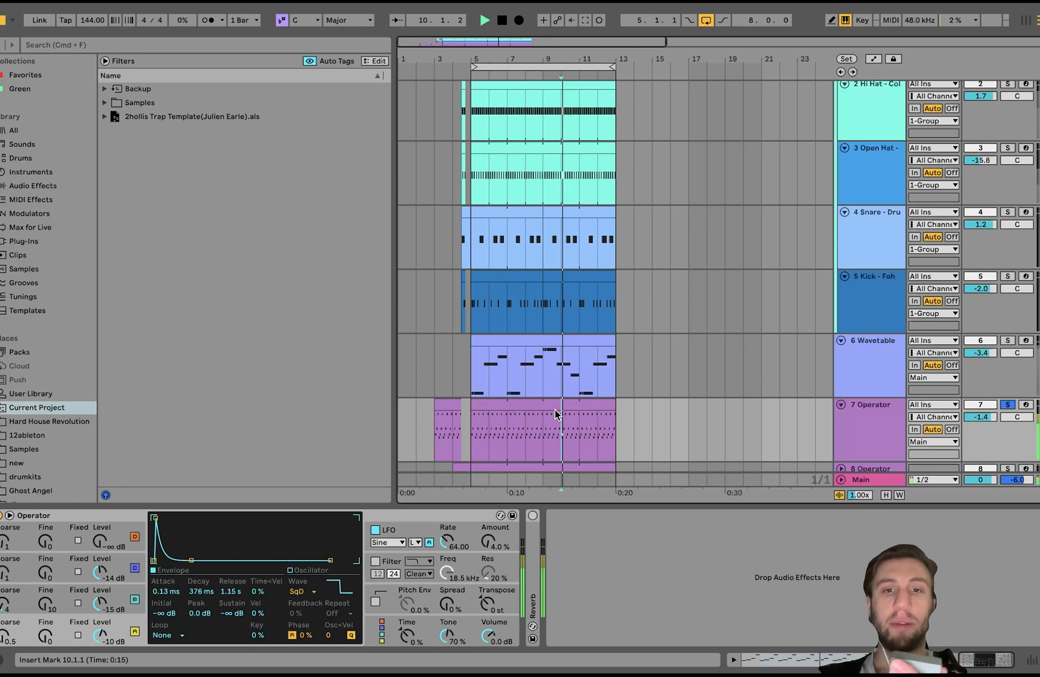
click(548, 408)
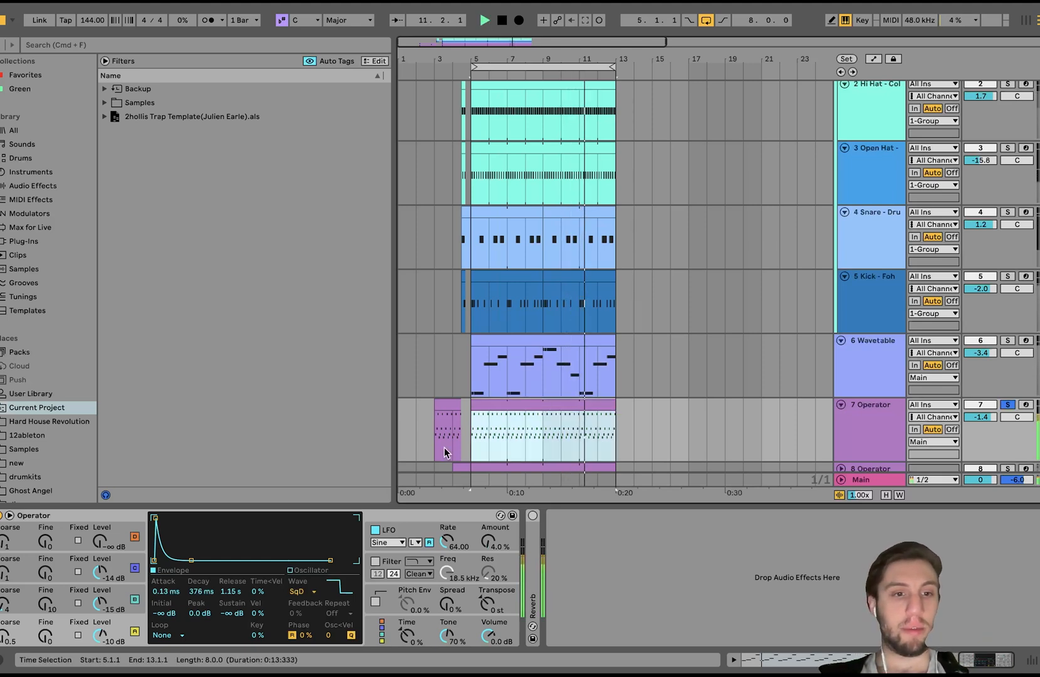
Step: Remove the Reverb from the 7 Operator track and stop playback
click(534, 548)
key(Delete)
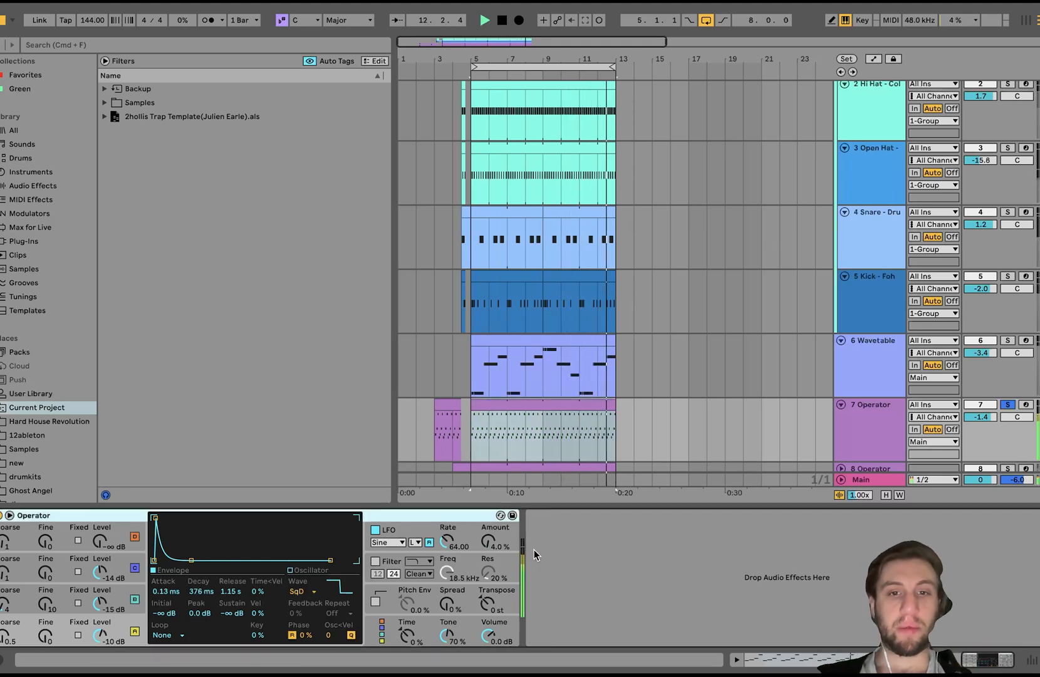
key(space)
Step: Open the notes of the 7 Operator clip at bar 5, examine and play the arpeggio, and select its D#5 notes
click(532, 413)
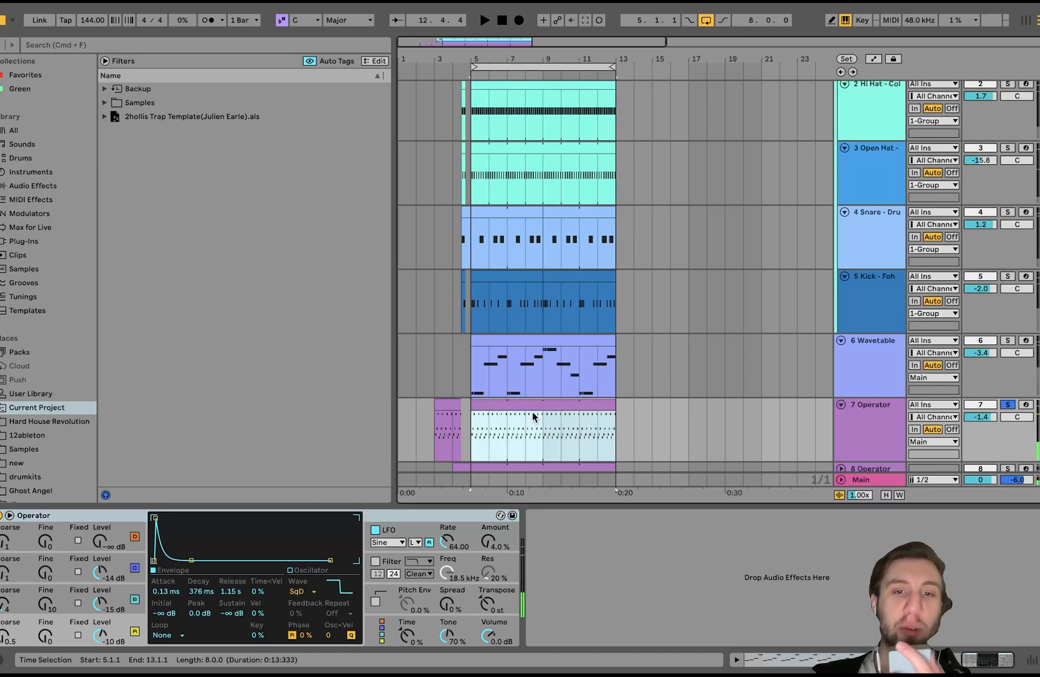
double_click(513, 405)
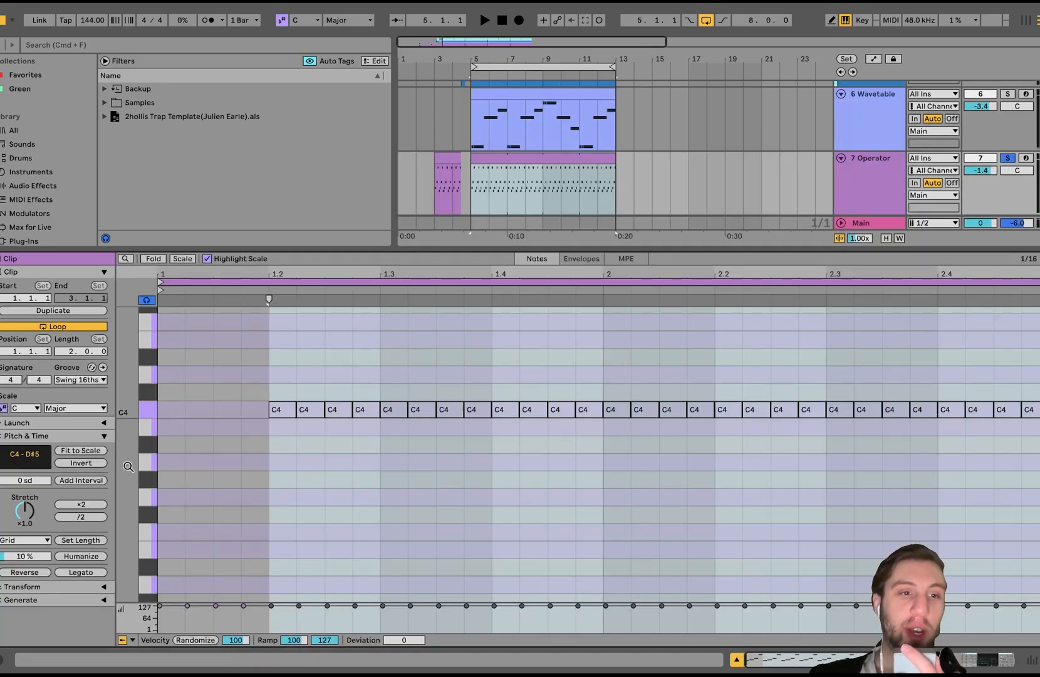
drag(128, 461, 94, 488)
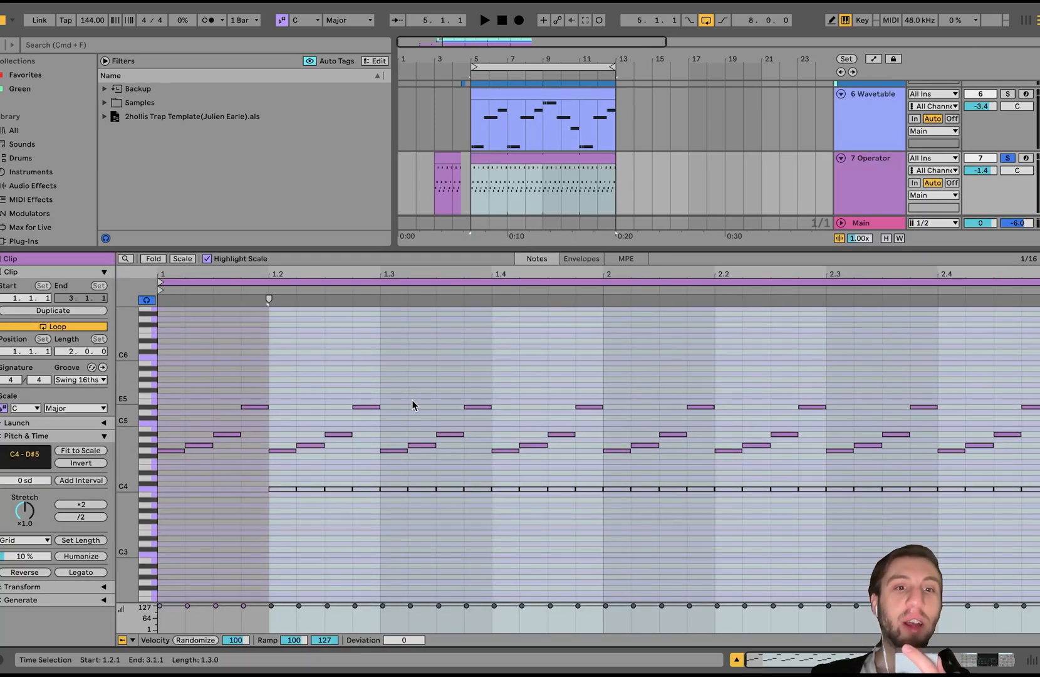
key(space)
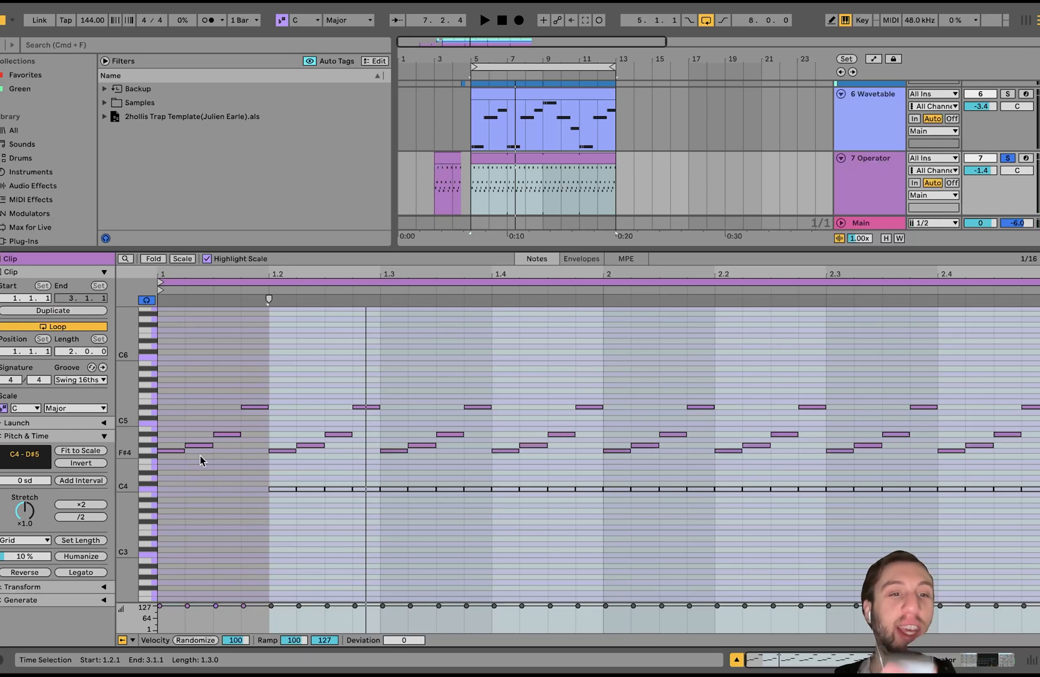
click(148, 416)
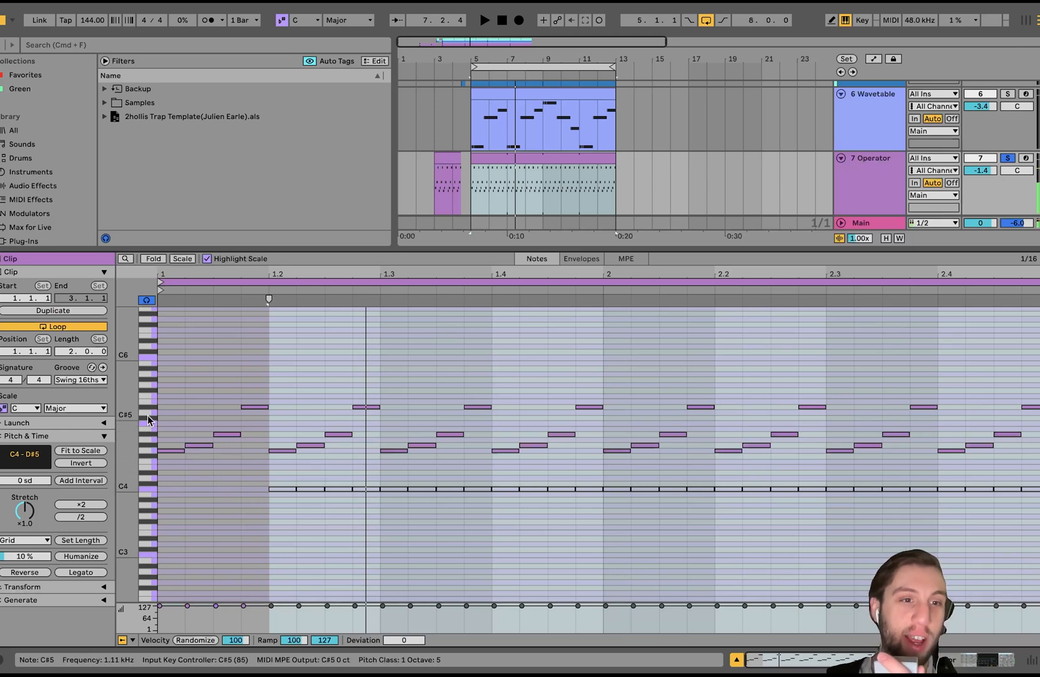
click(148, 406)
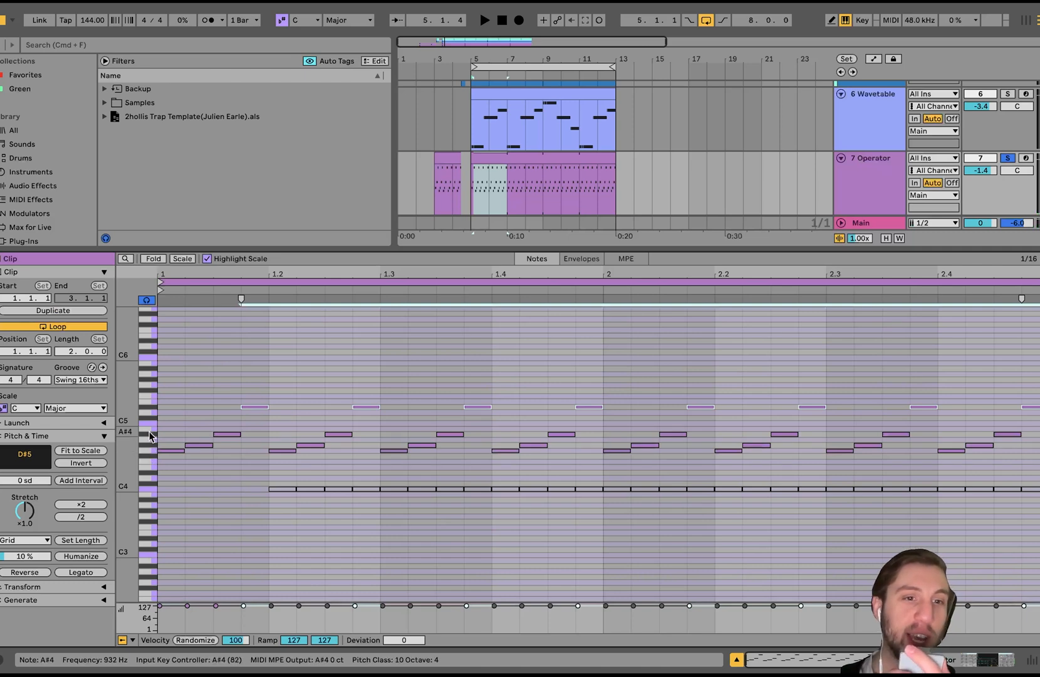
key(space)
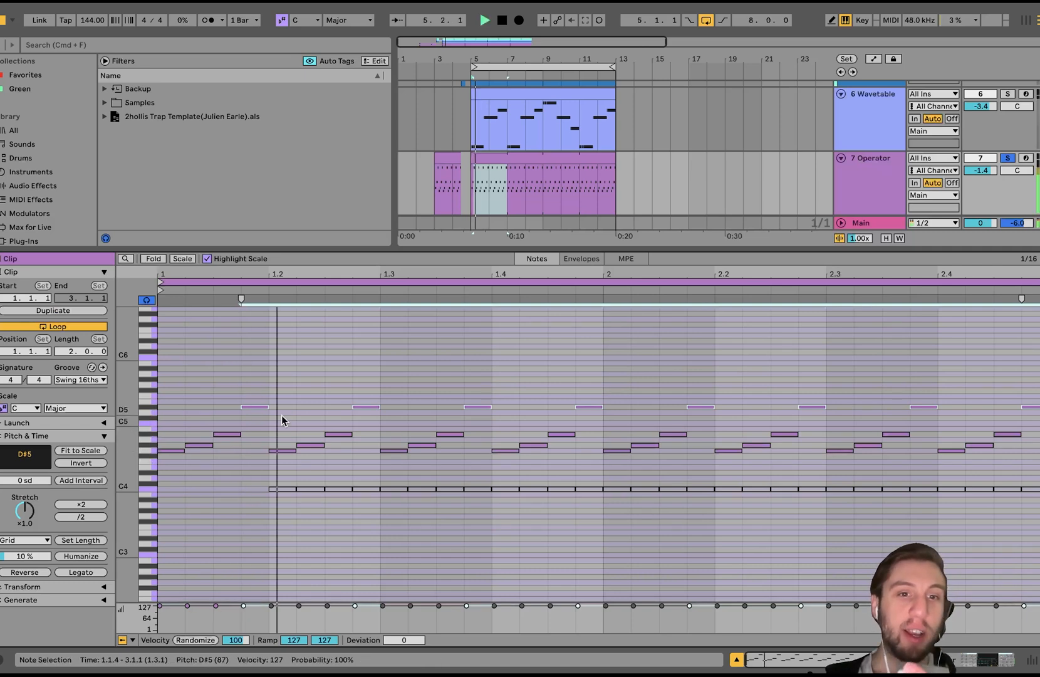
Step: Play the 7 Operator arpeggio together with the 6 Wavetable bass, then leave only 7 Operator soloed
click(887, 182)
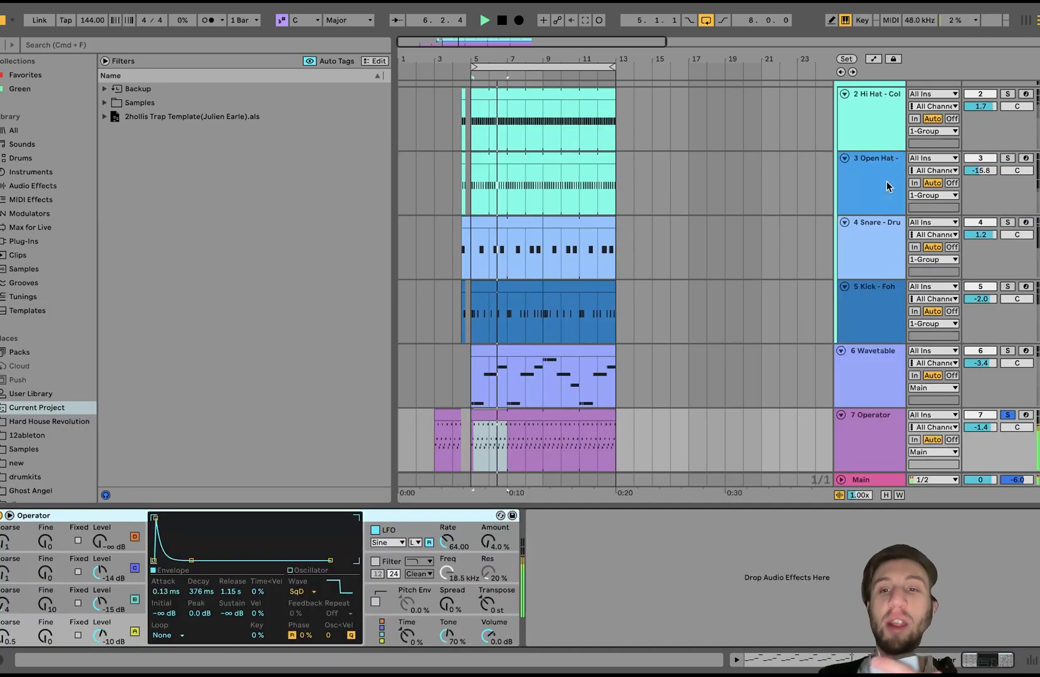
scroll(887, 182, down, 2)
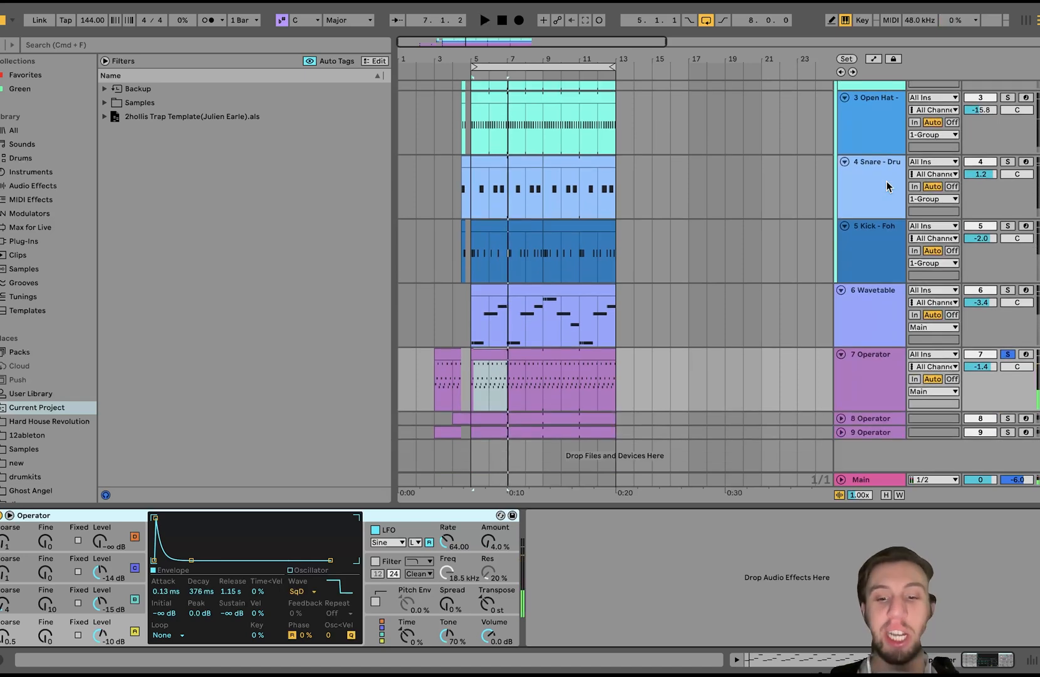
click(1007, 291)
key(space)
click(859, 393)
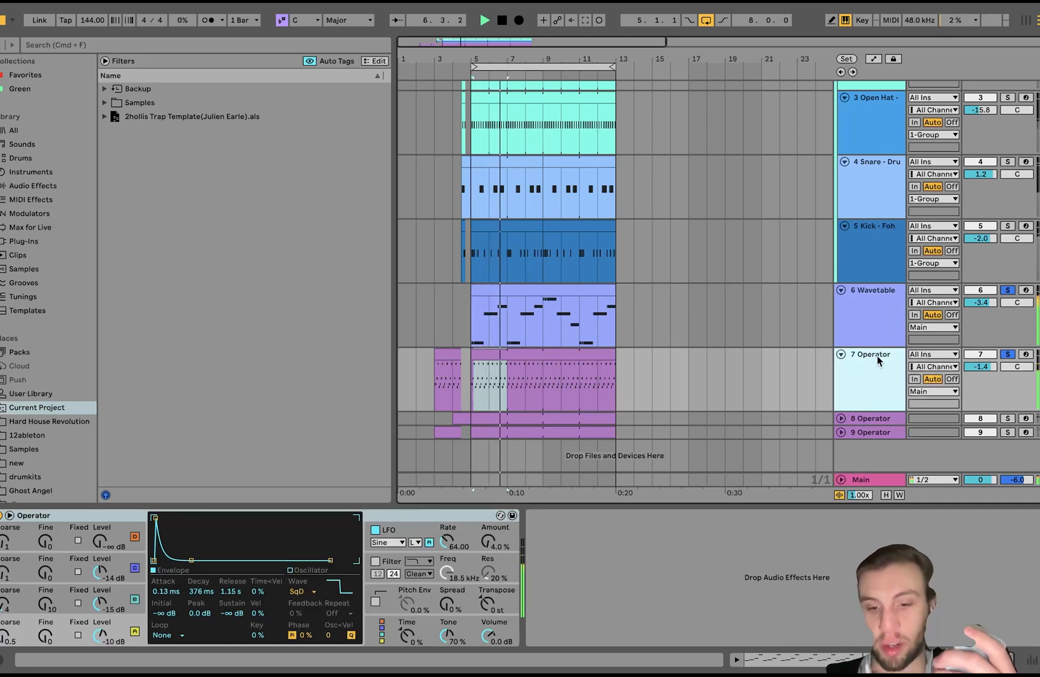
click(1007, 355)
click(863, 384)
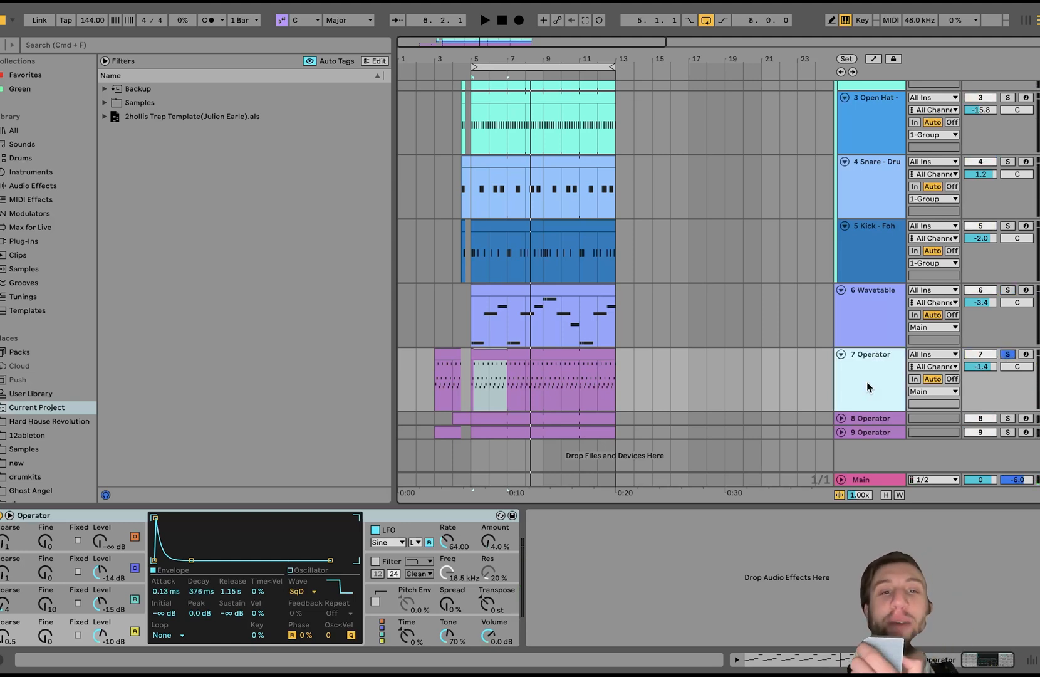
Step: Play the Operator arpeggio with oscillators B and C switched off, then switch them back on one at a time
click(547, 355)
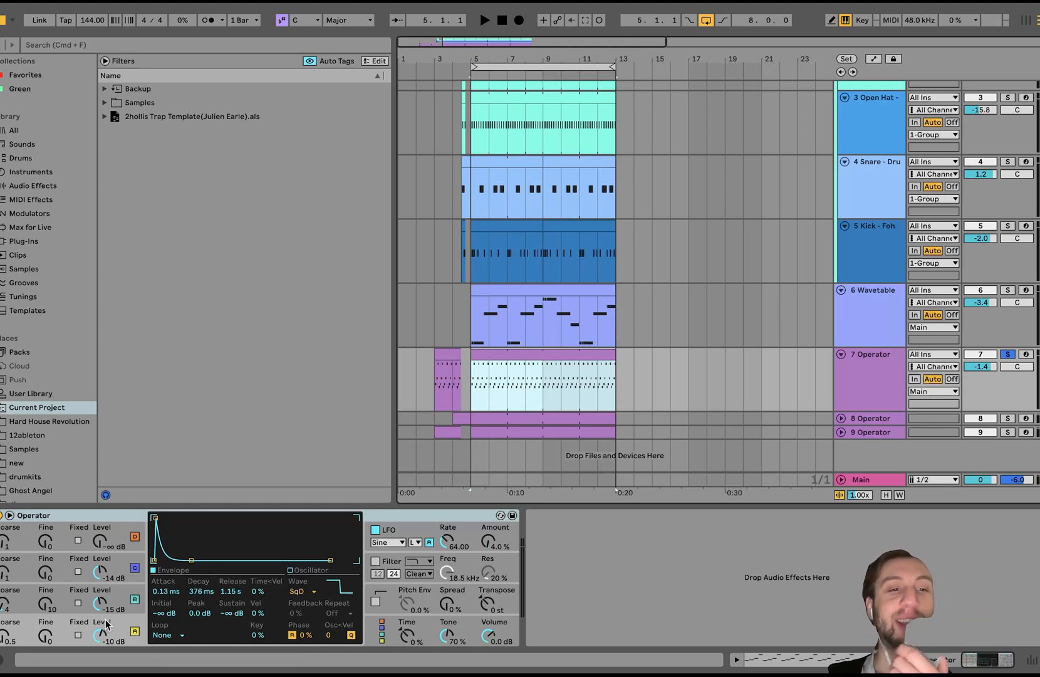
click(134, 599)
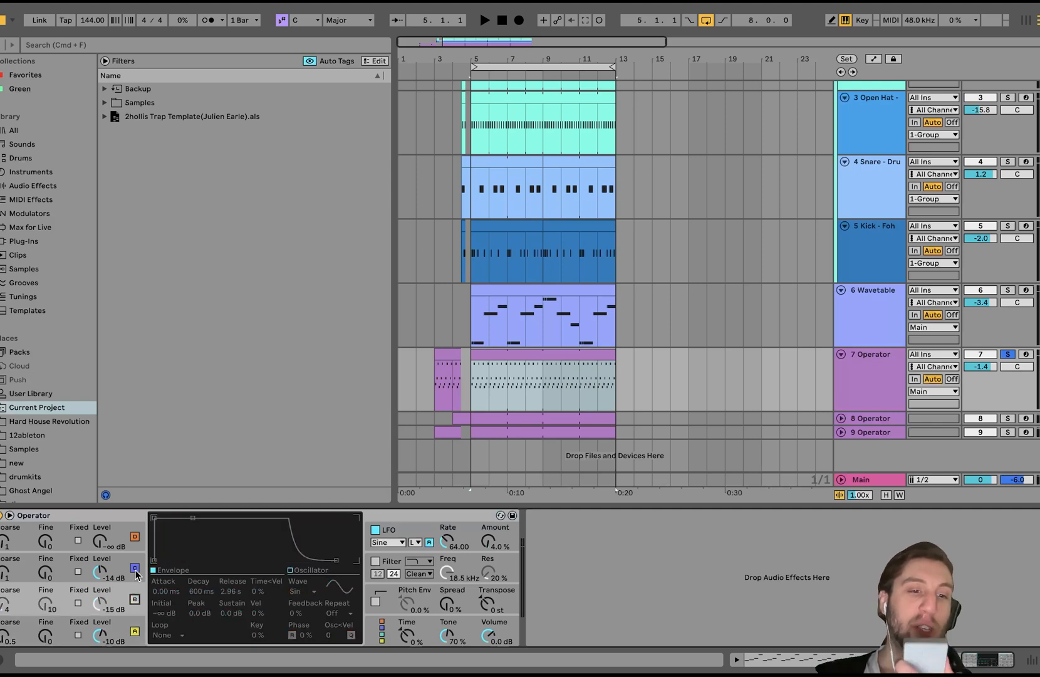
click(134, 568)
key(space)
click(135, 599)
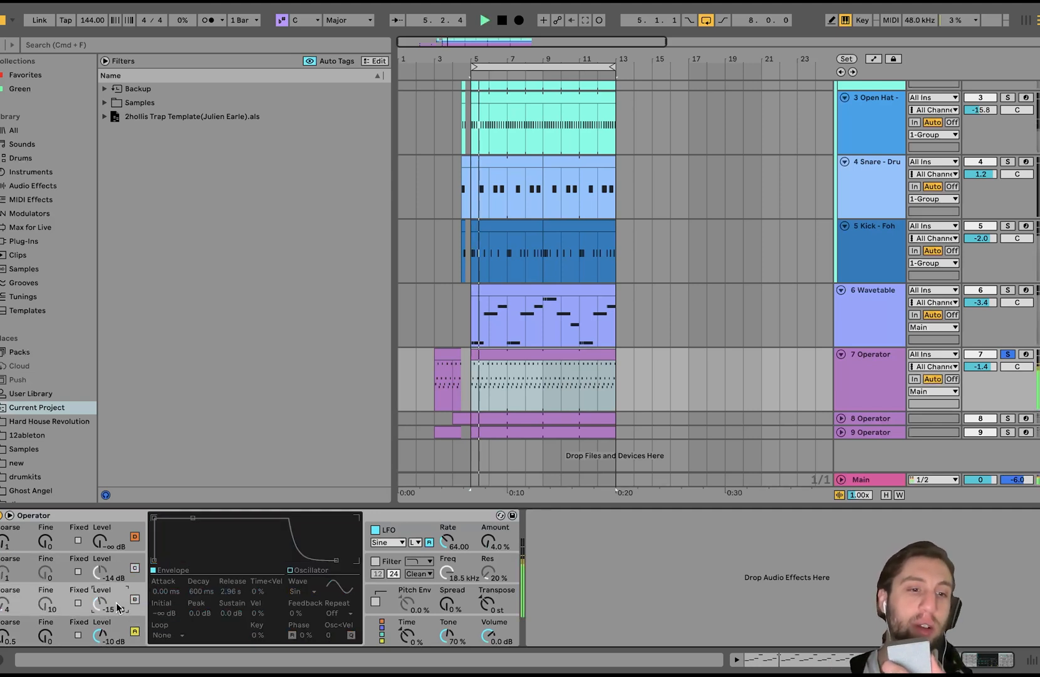
click(134, 630)
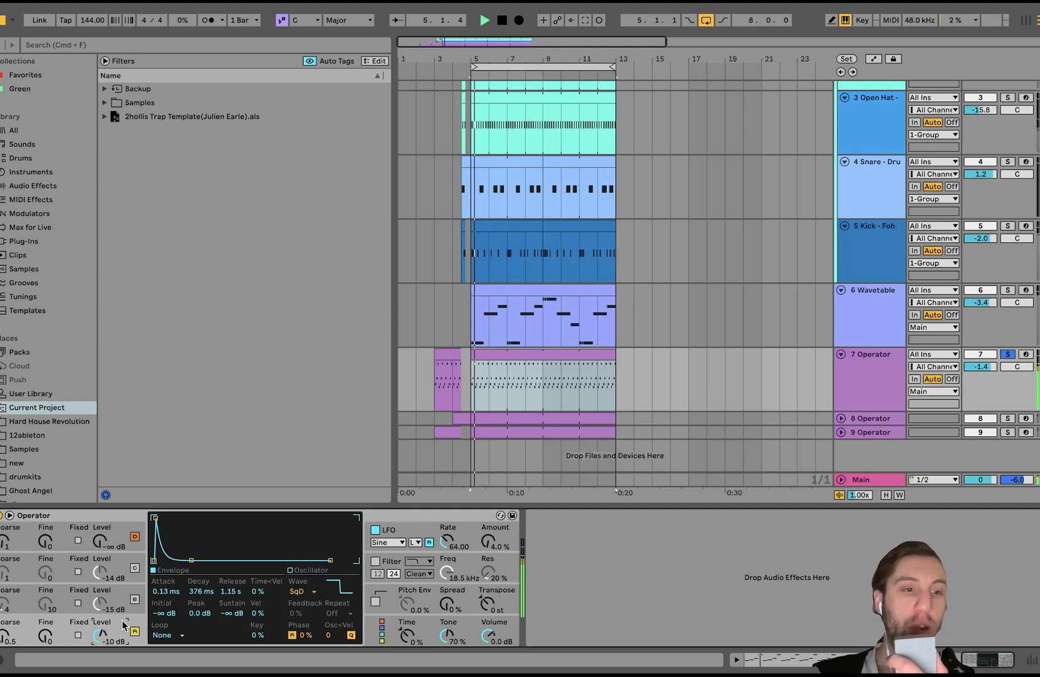
click(125, 600)
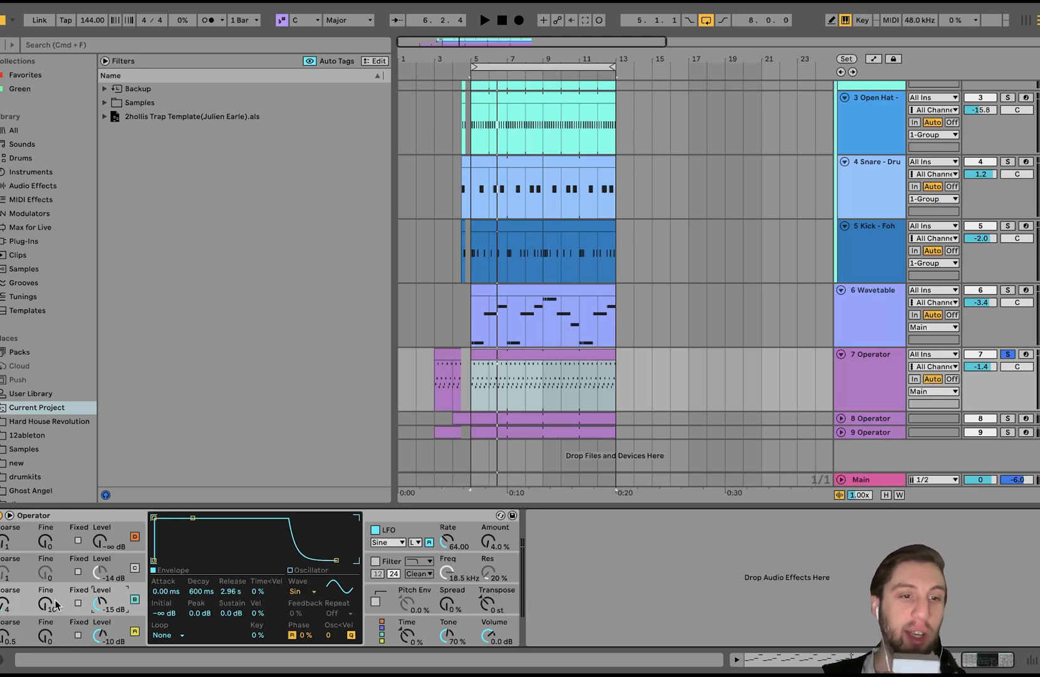
click(119, 581)
key(space)
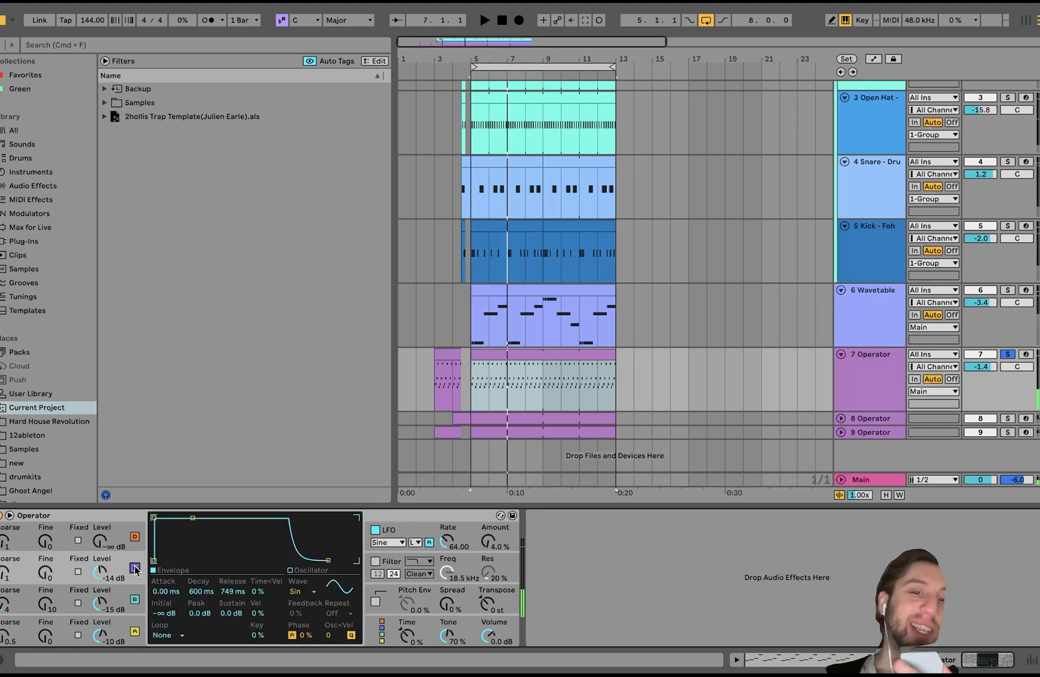
Step: Play the Operator arpeggio with its LFO switched off, then switch the LFO back on
click(406, 533)
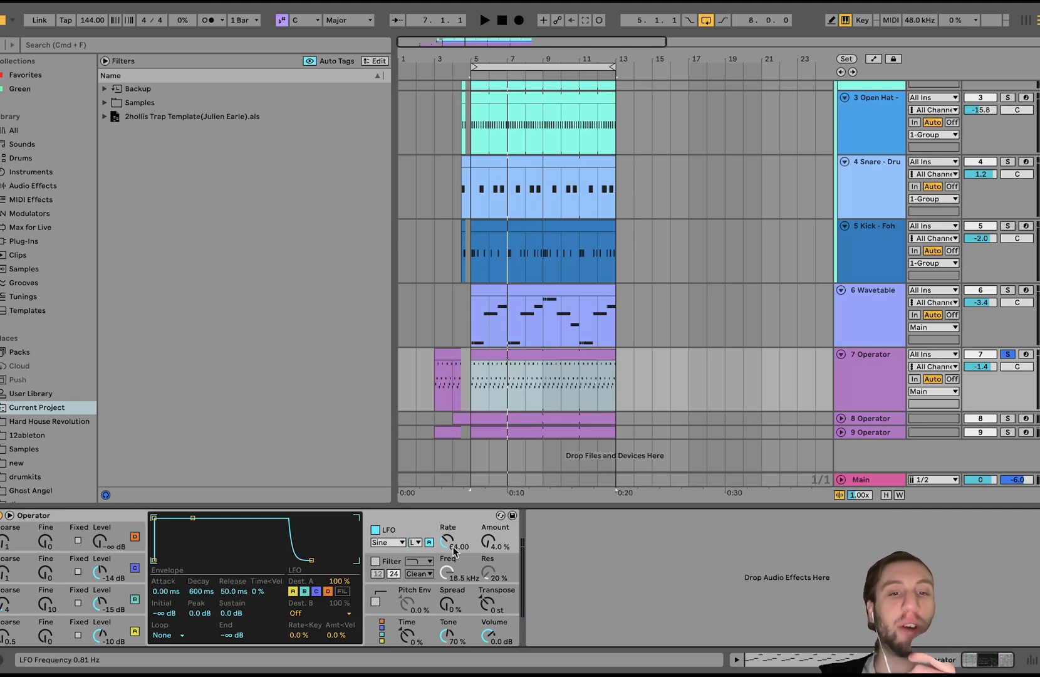
click(376, 530)
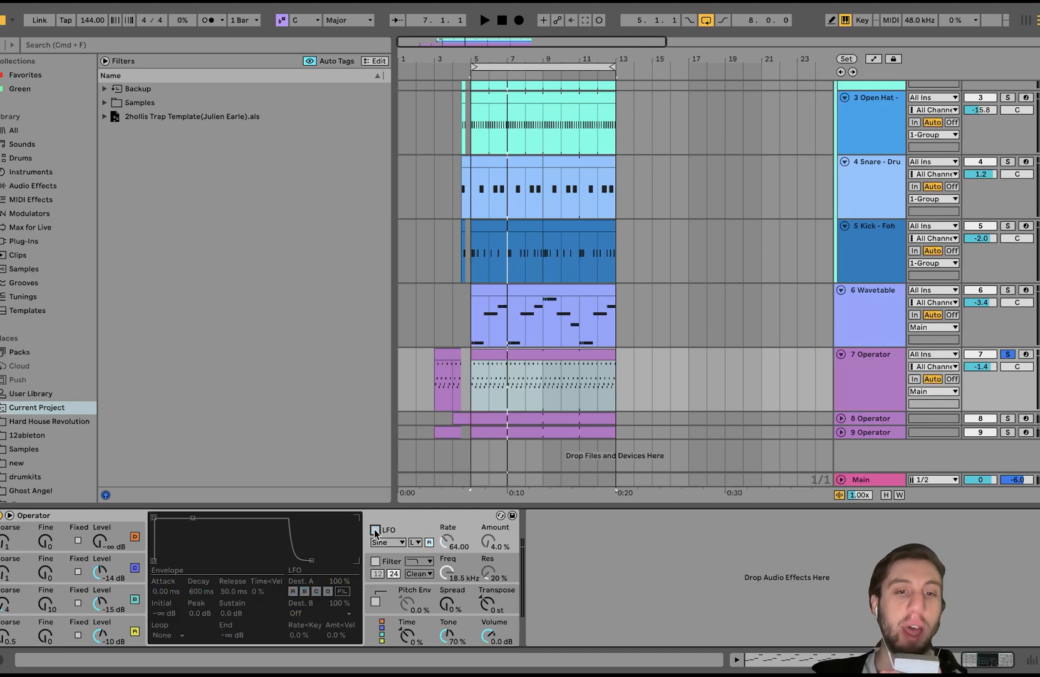
key(space)
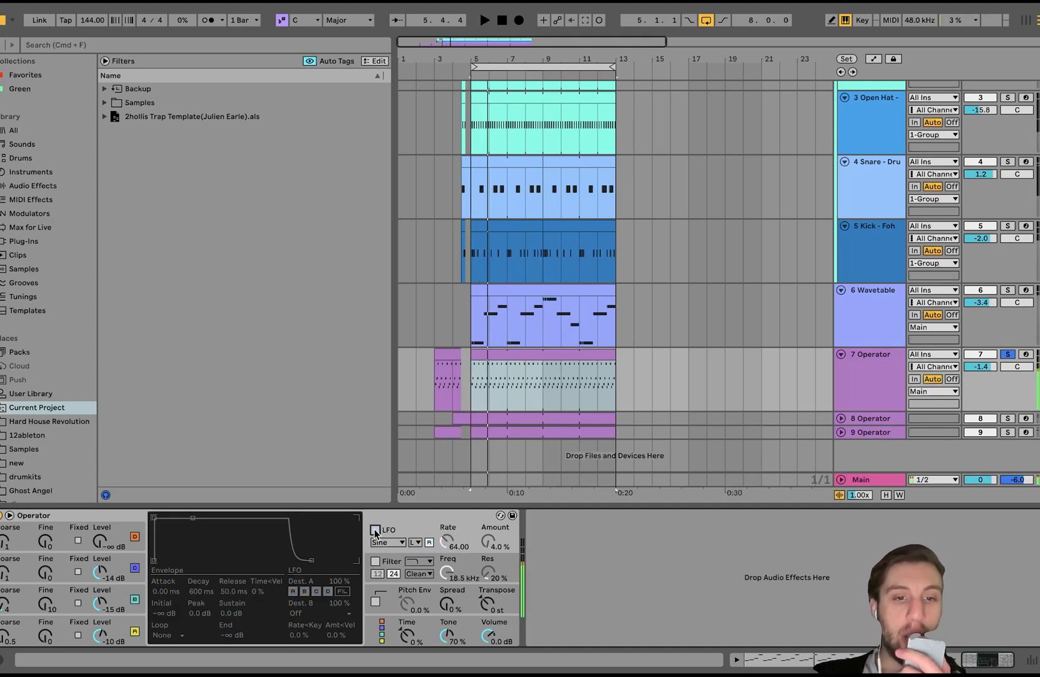
click(375, 531)
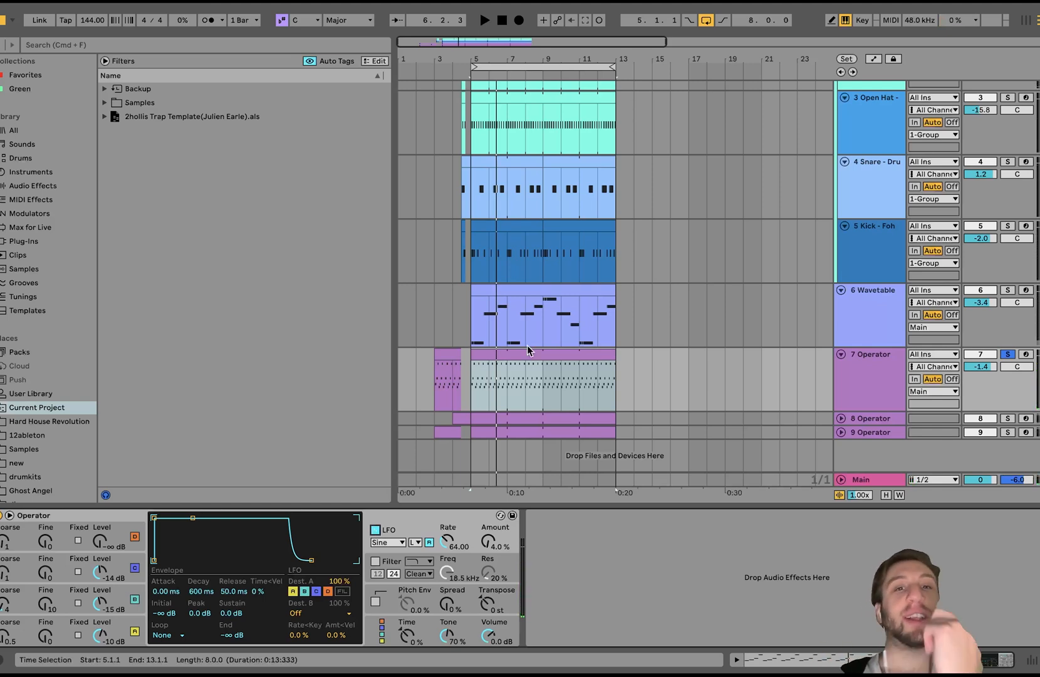
Step: Select the 7 Operator clip at bar 5 and play it soloed
key(Left)
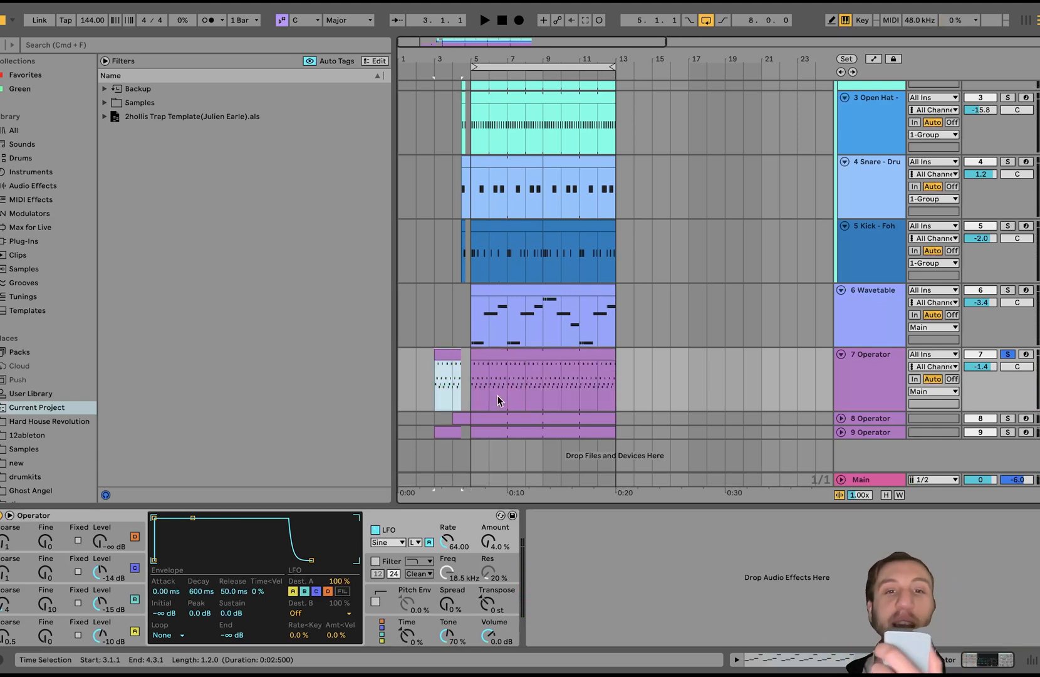
click(504, 368)
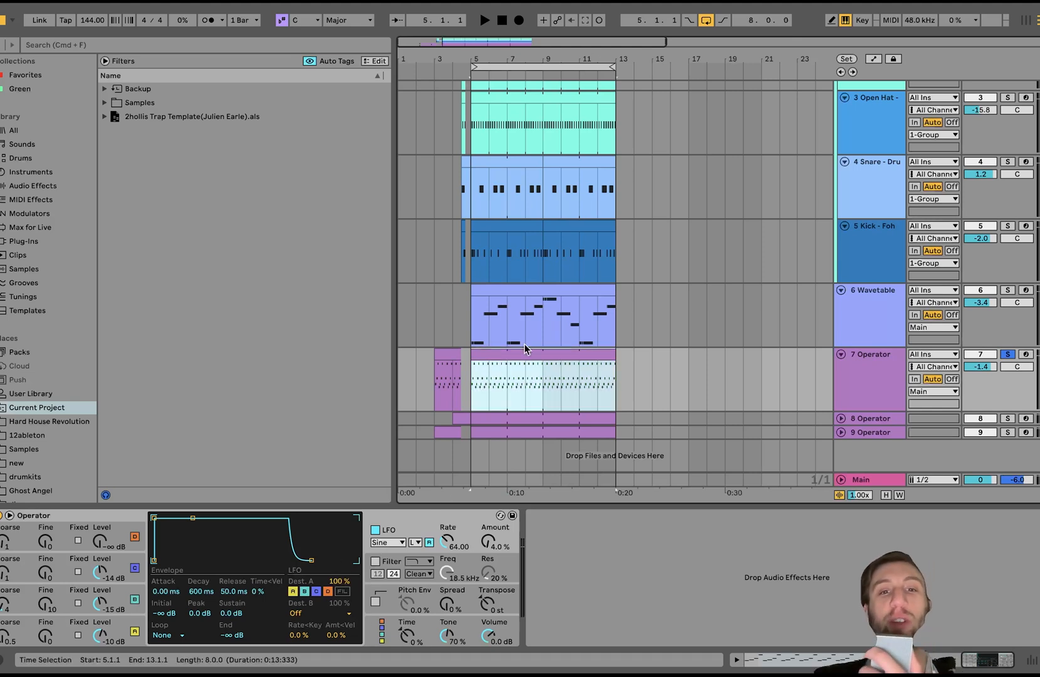
key(space)
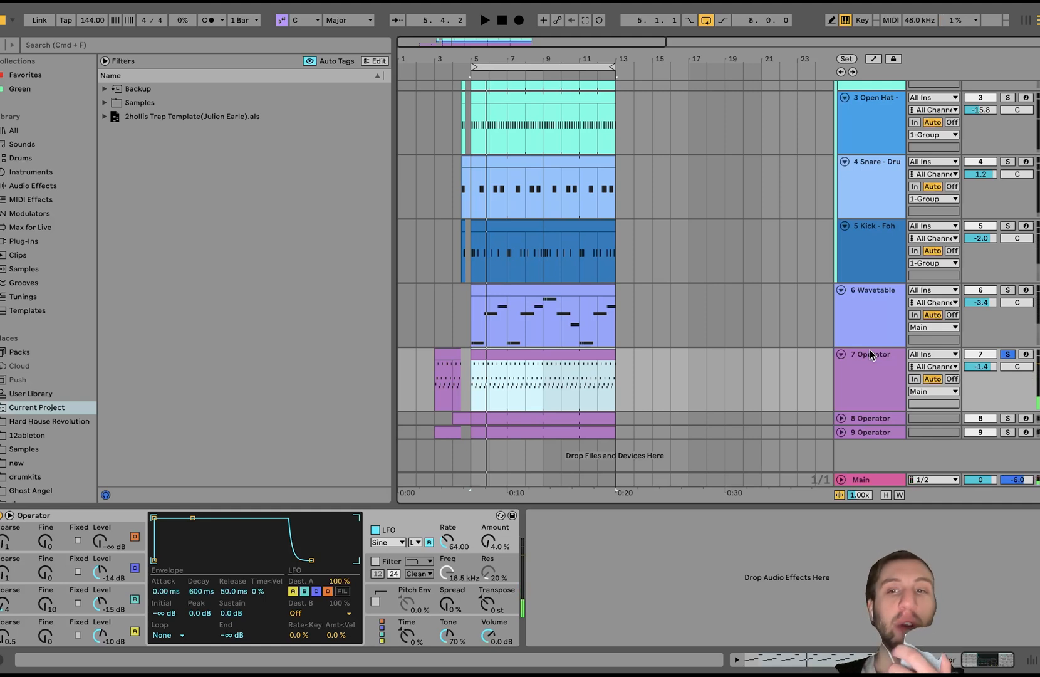
Step: Unfold and solo the 8 Operator track for playback, and delete the collapsed Reverb from its device chain
click(843, 418)
click(868, 414)
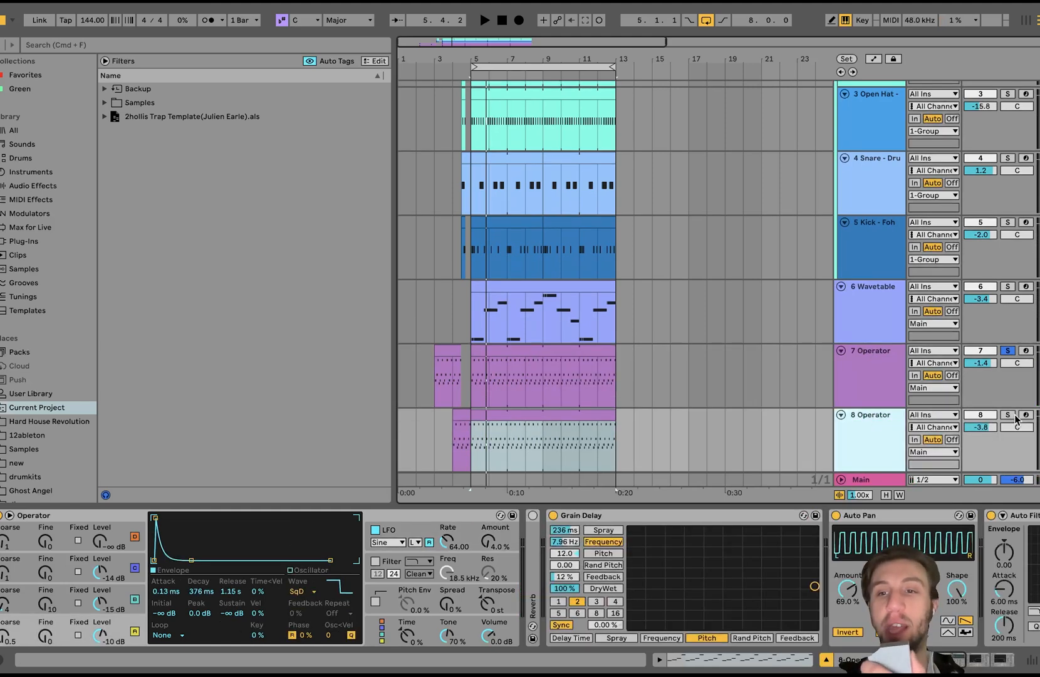
click(1007, 416)
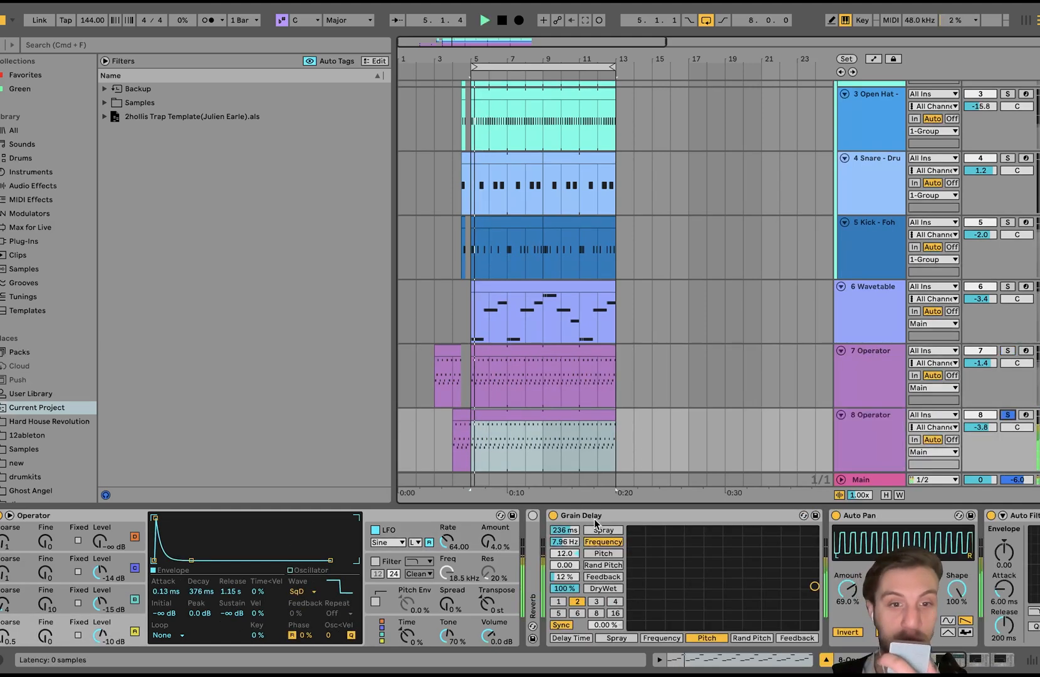
click(532, 564)
key(Delete)
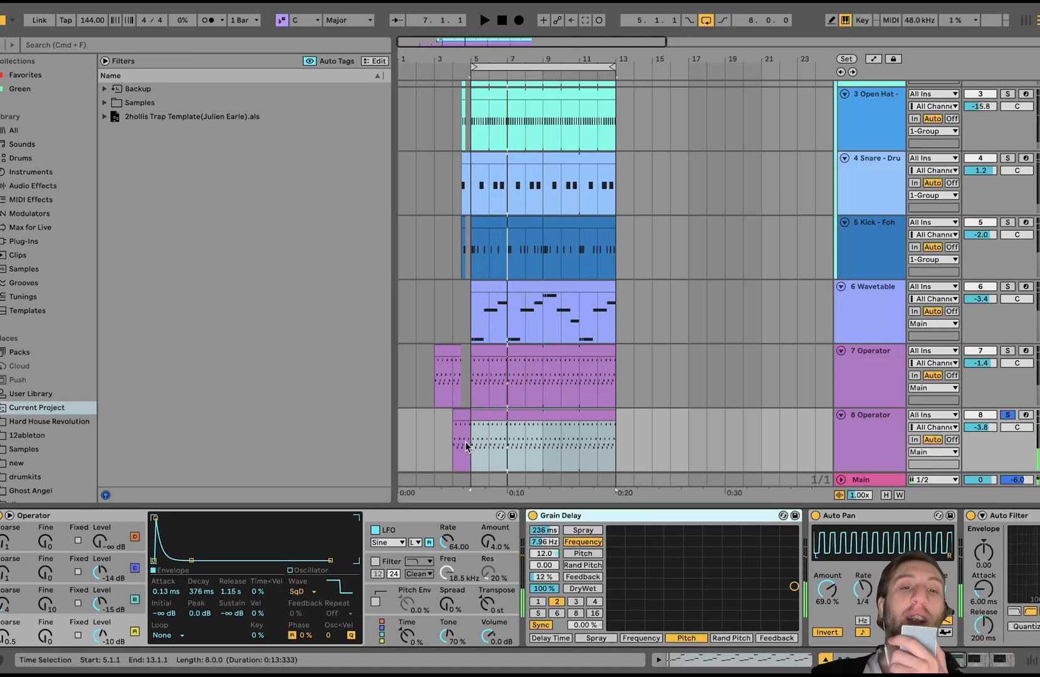
Step: Switch off the Grain Delay, Auto Pan and both Auto Filters on 8 Operator and play the dry Operator sound
scroll(361, 553, right, 5)
scroll(305, 545, left, 5)
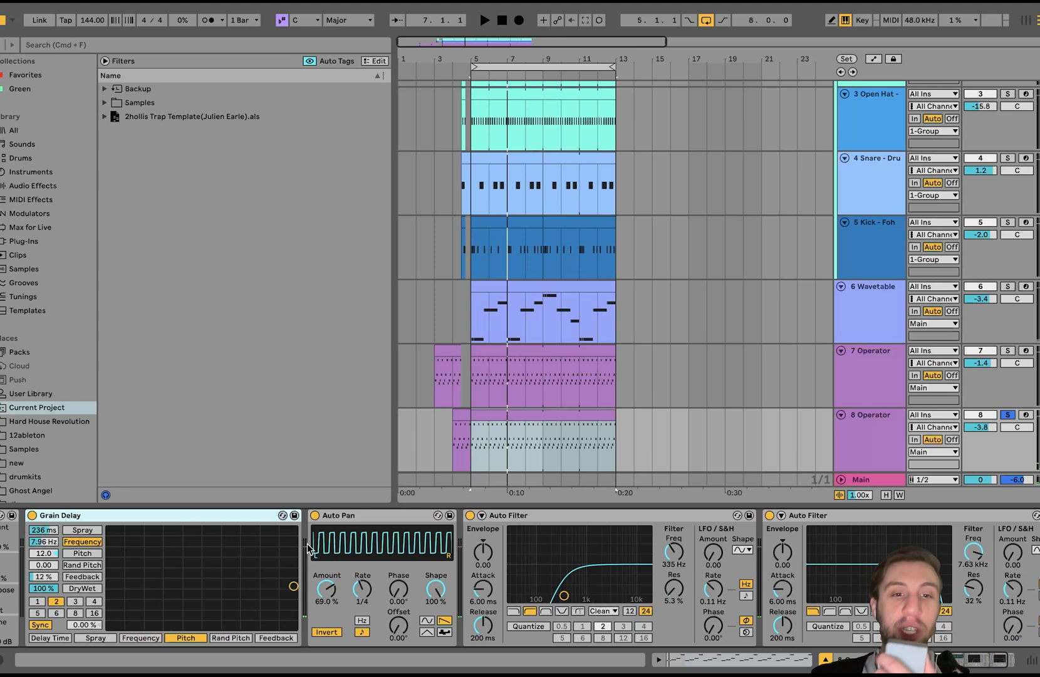
scroll(307, 547, right, 5)
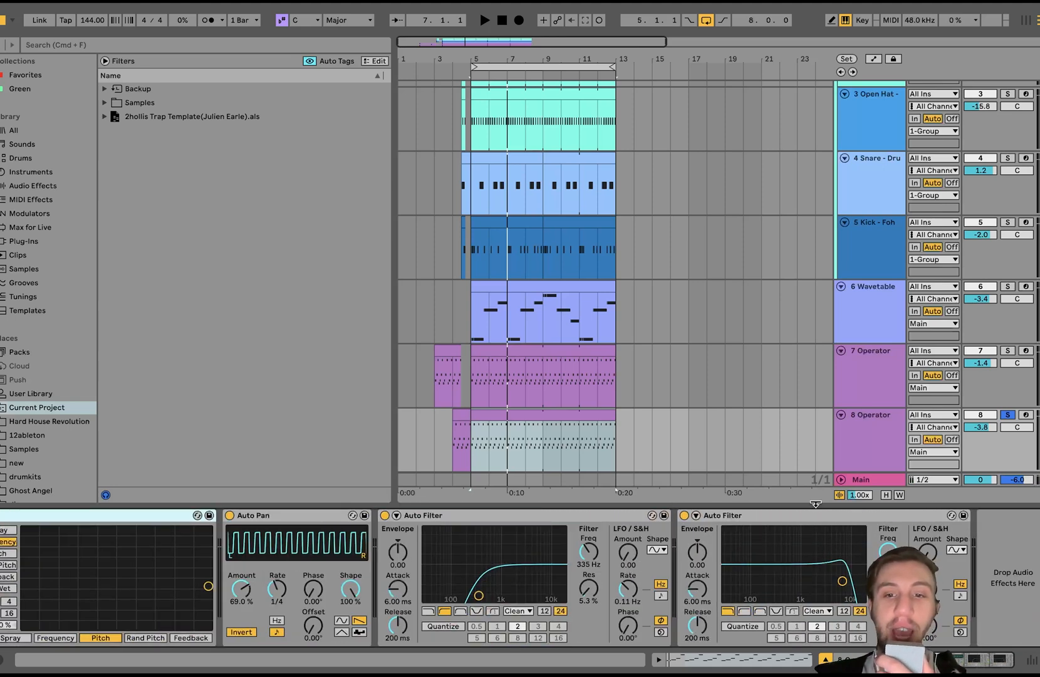
click(785, 515)
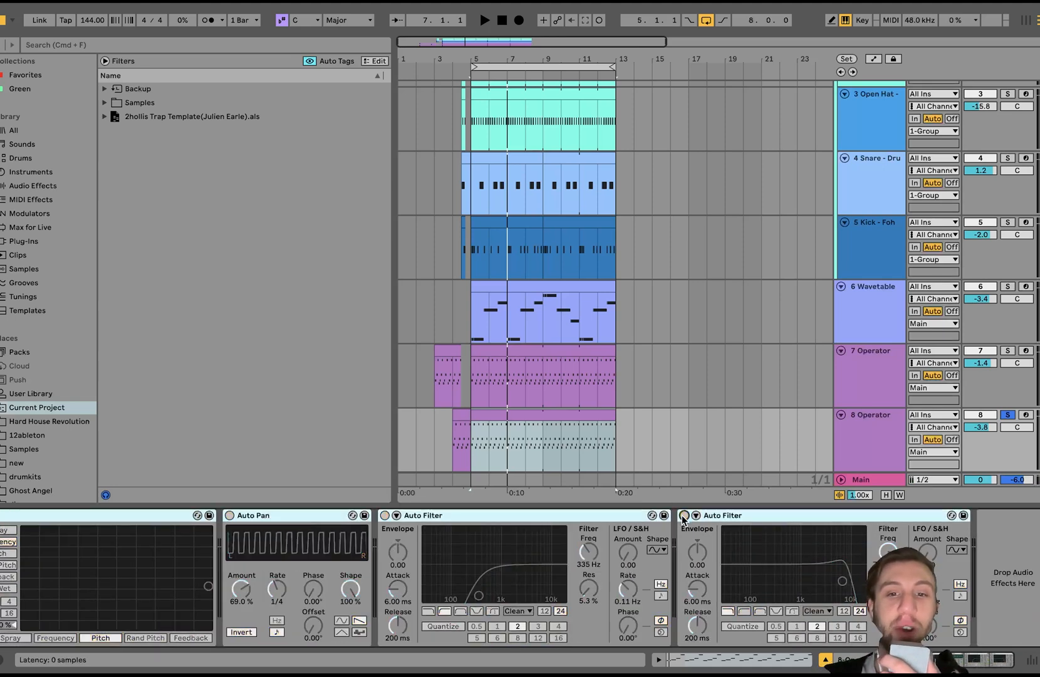
key(space)
scroll(677, 518, left, 8)
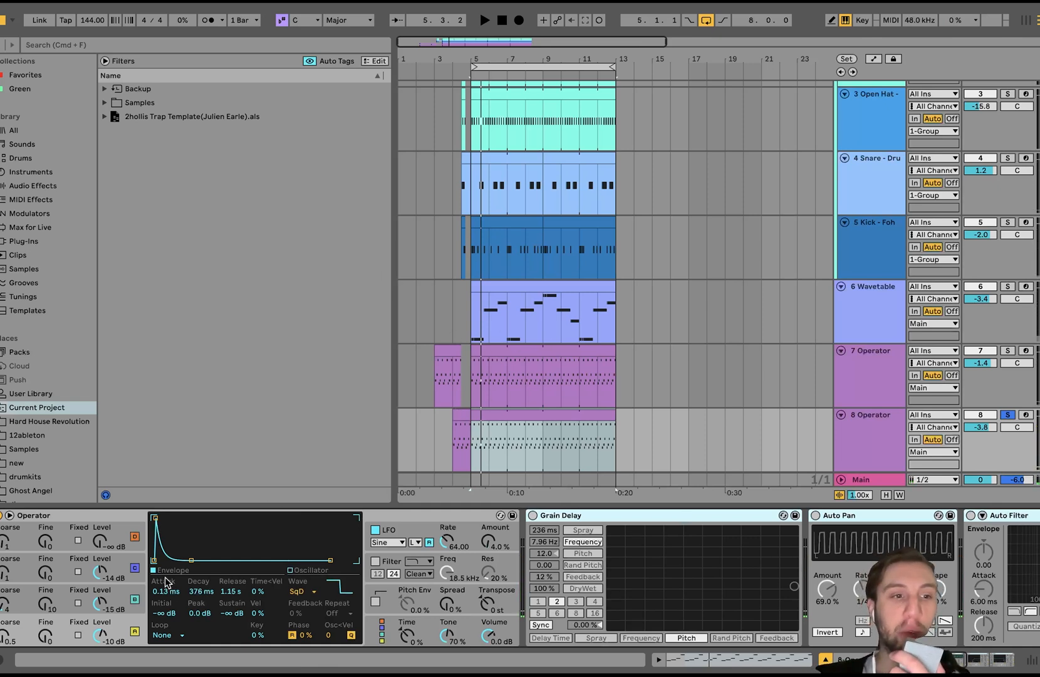
click(411, 516)
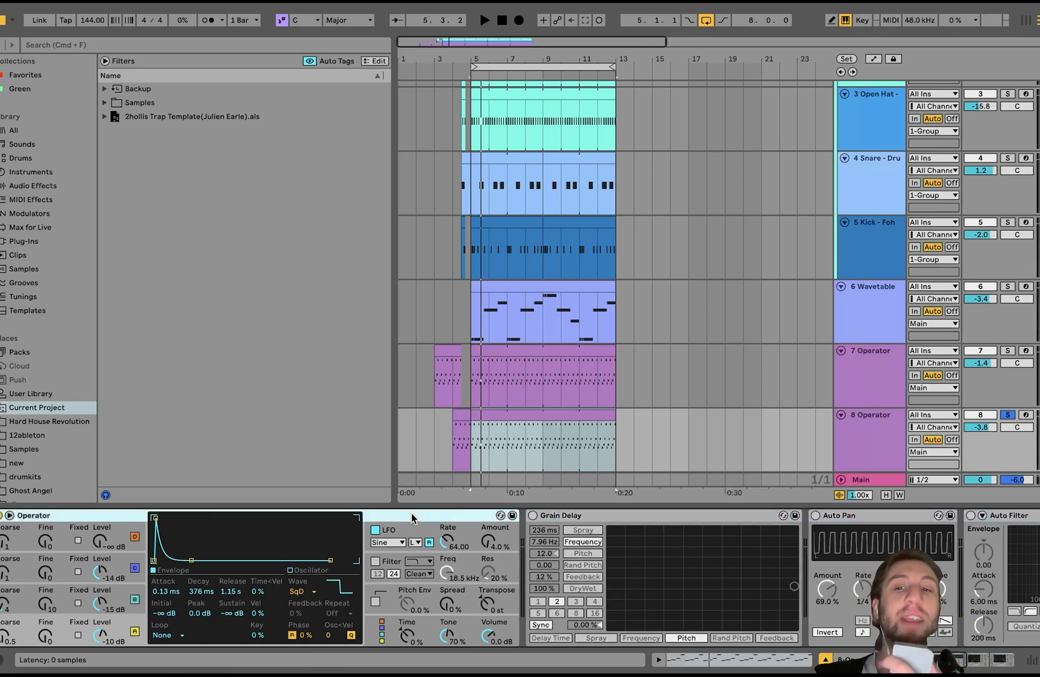
Step: Switch the Grain Delay on 8 Operator back on and play the track
click(541, 518)
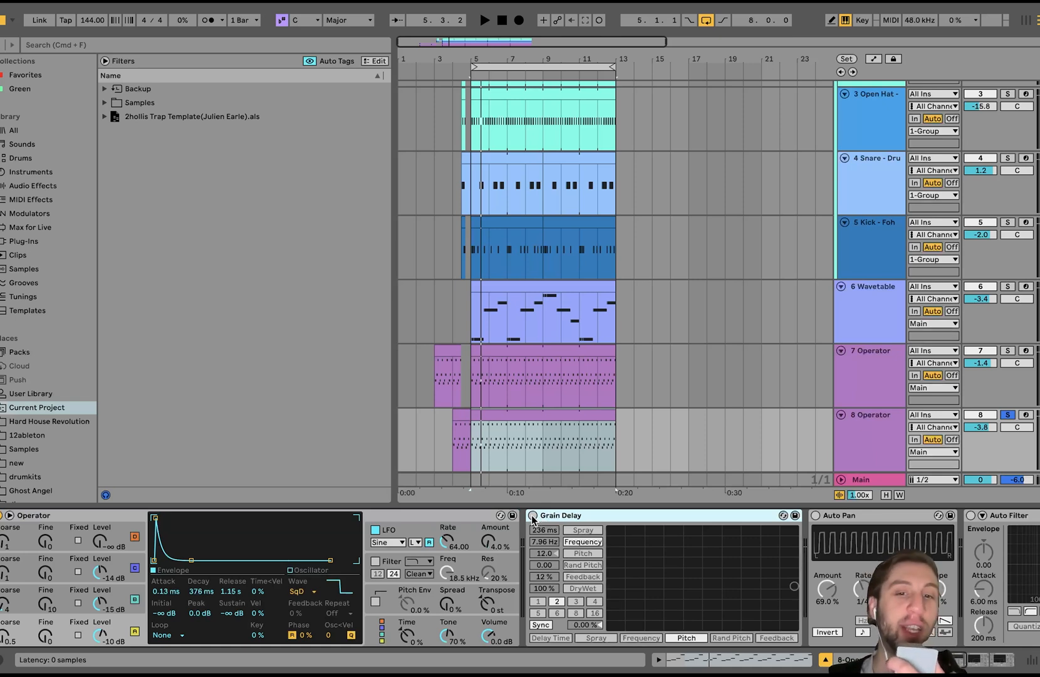
click(532, 516)
key(space)
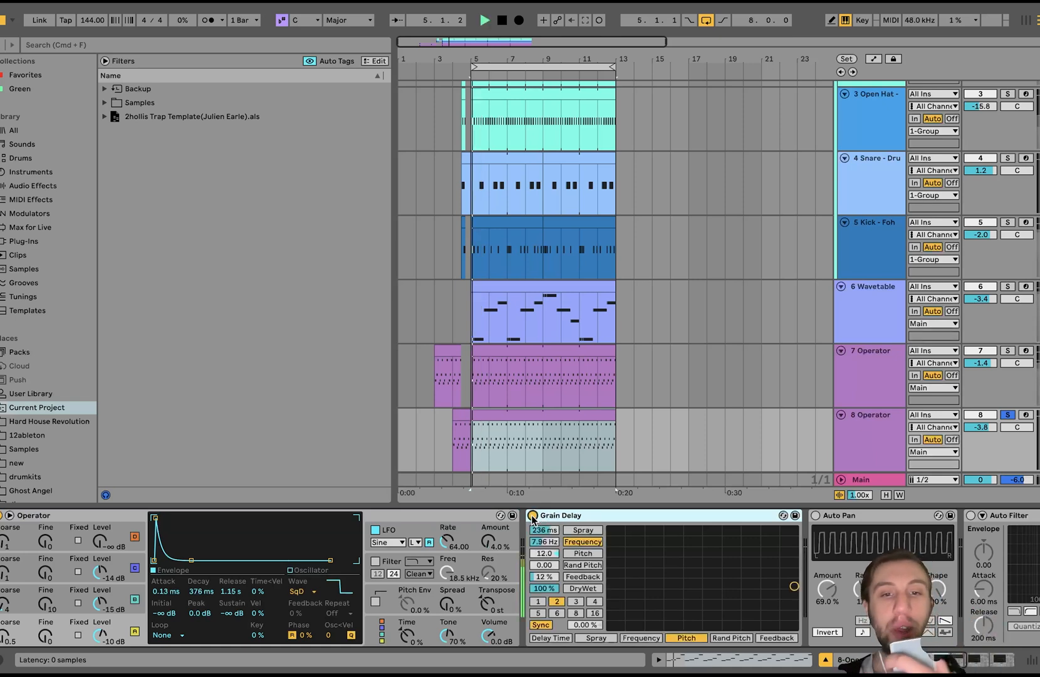
scroll(569, 442, down, 2)
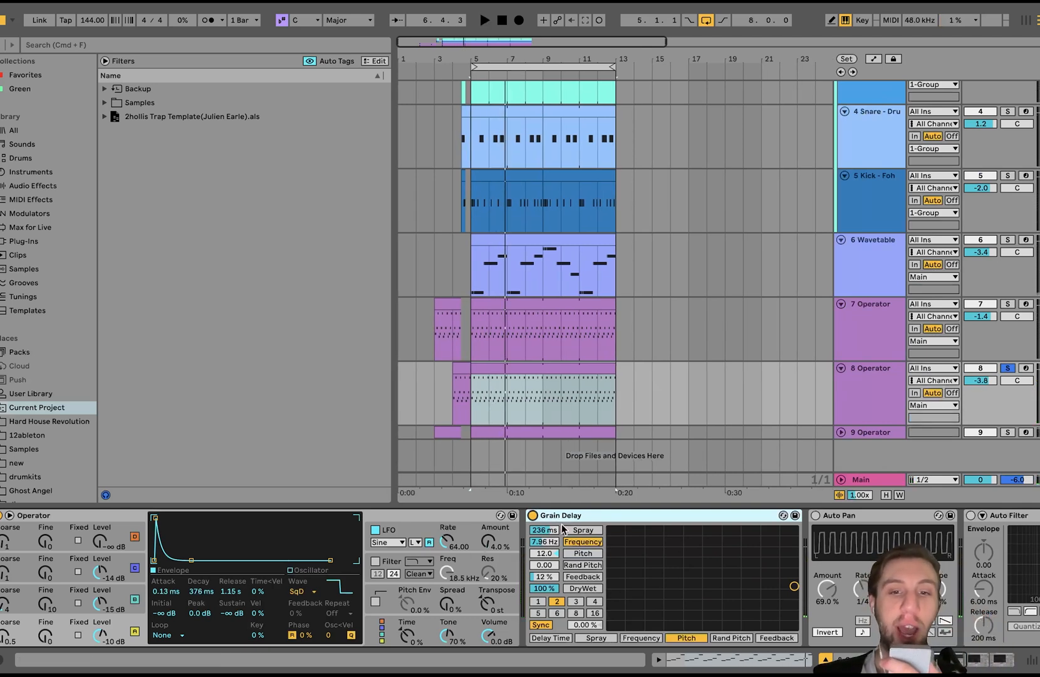
Step: Solo 7 Operator for comparison with 8 Operator, then leave only 8 Operator soloed and play it
scroll(570, 558, right, 3)
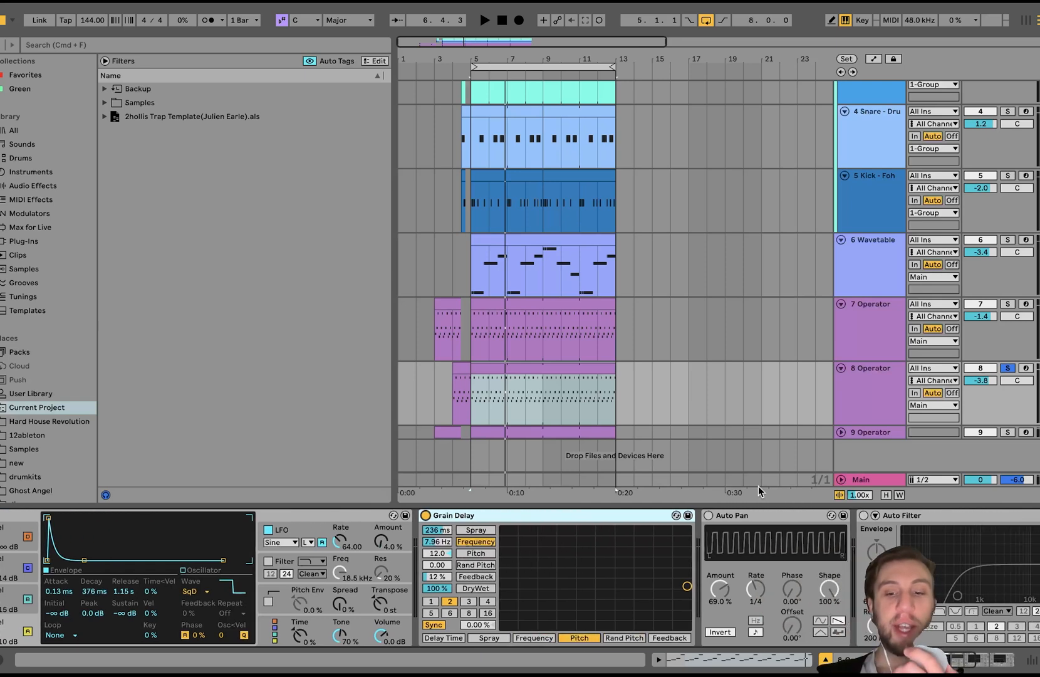
click(1004, 310)
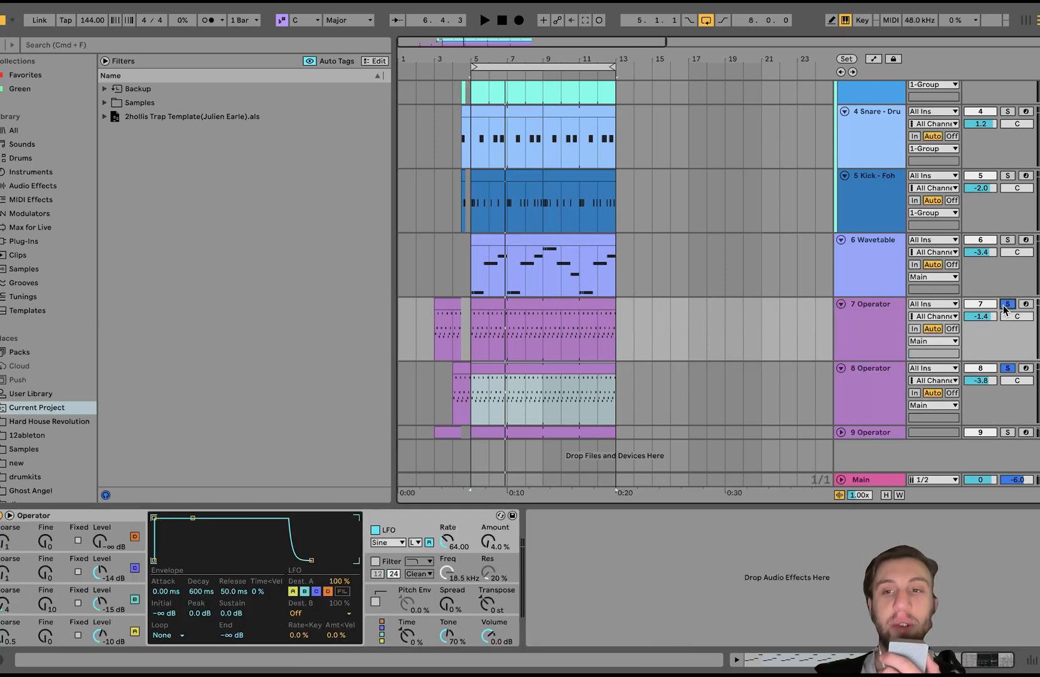
click(889, 383)
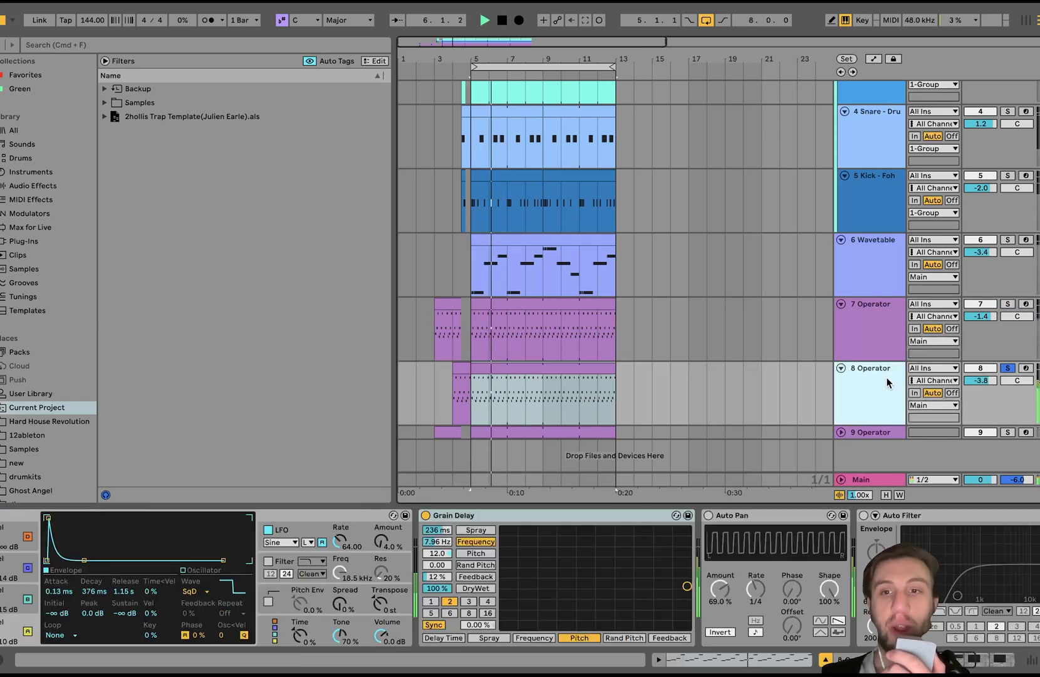
key(space)
Step: Switch the Auto Pan on 8 Operator back on and play the track with it
click(708, 515)
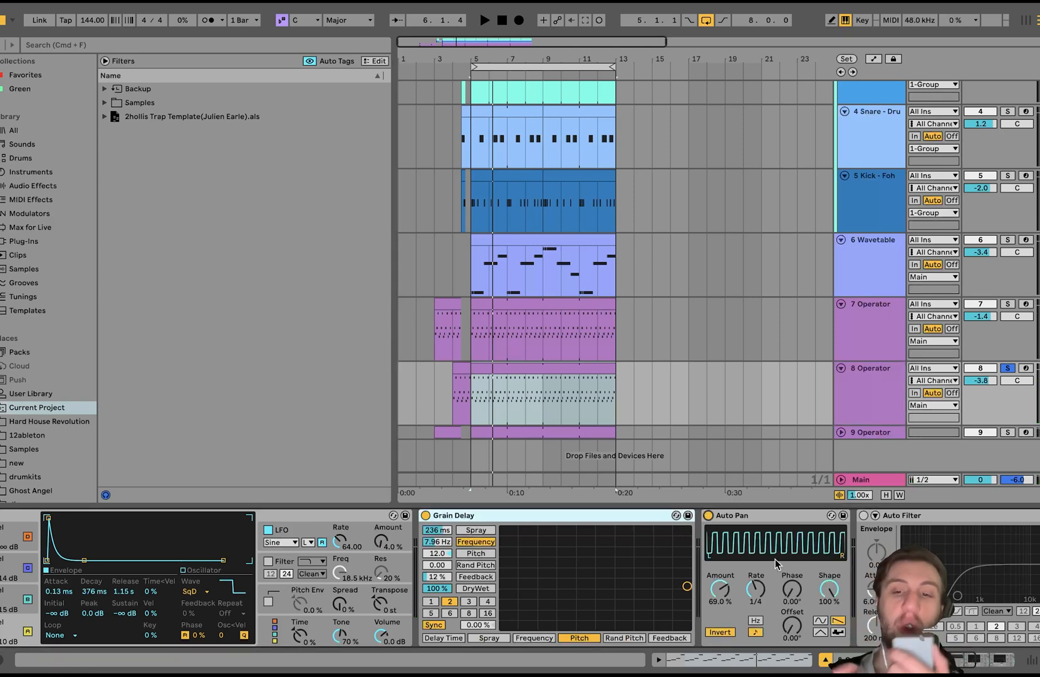
key(space)
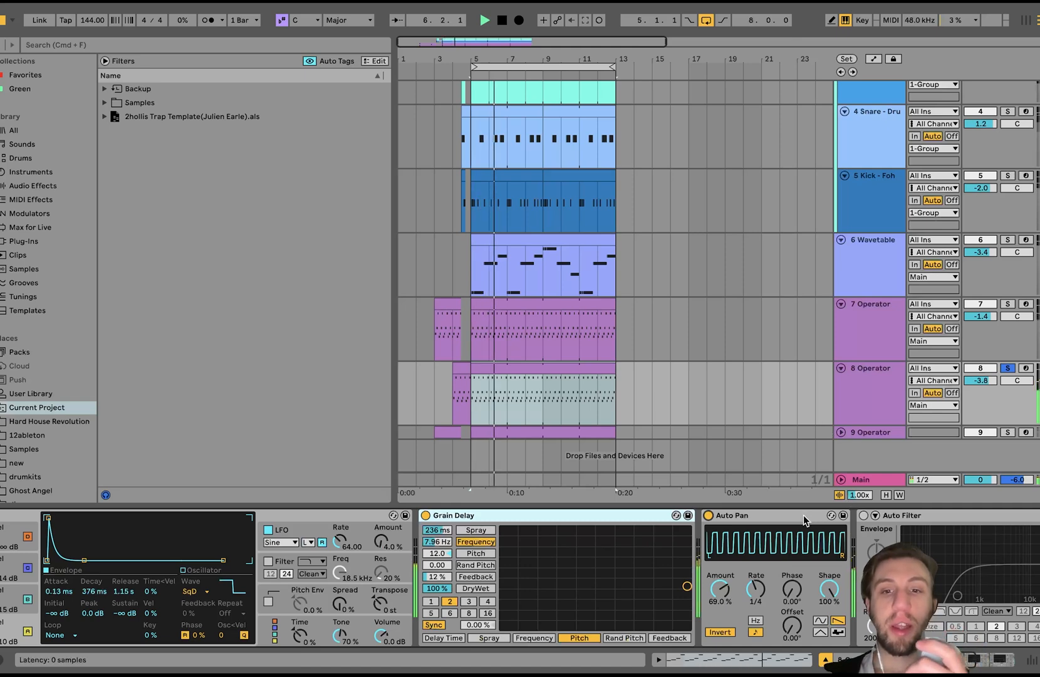
key(space)
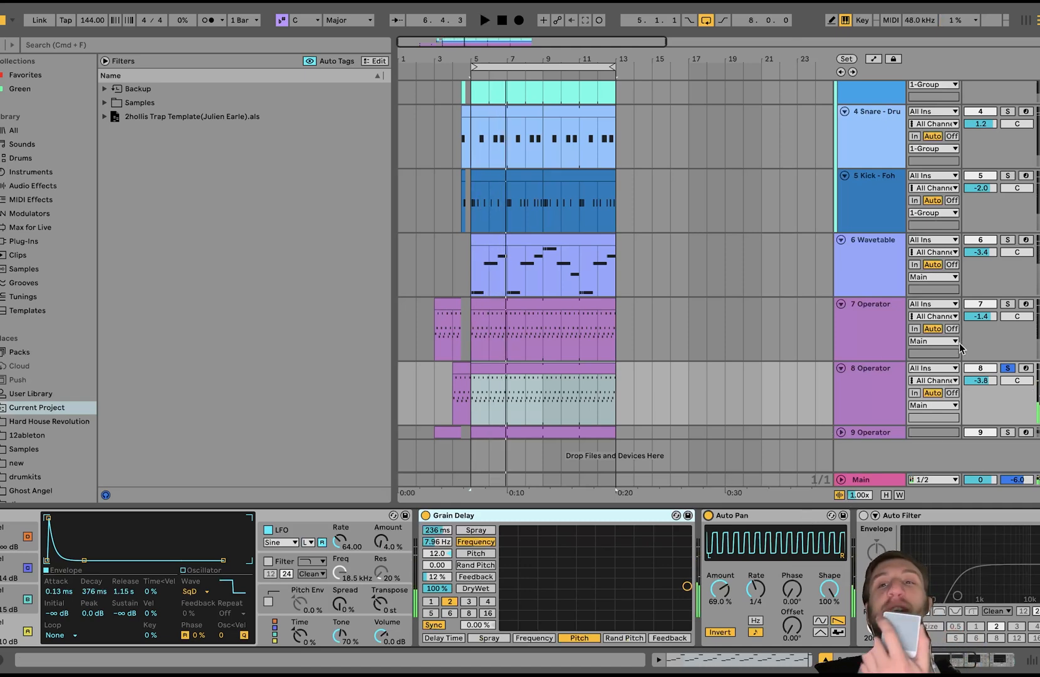
Step: Select the tracks from 6 Wavetable up to 1 Group, solo them together and play the drums and bass
click(870, 269)
scroll(869, 269, up, 3)
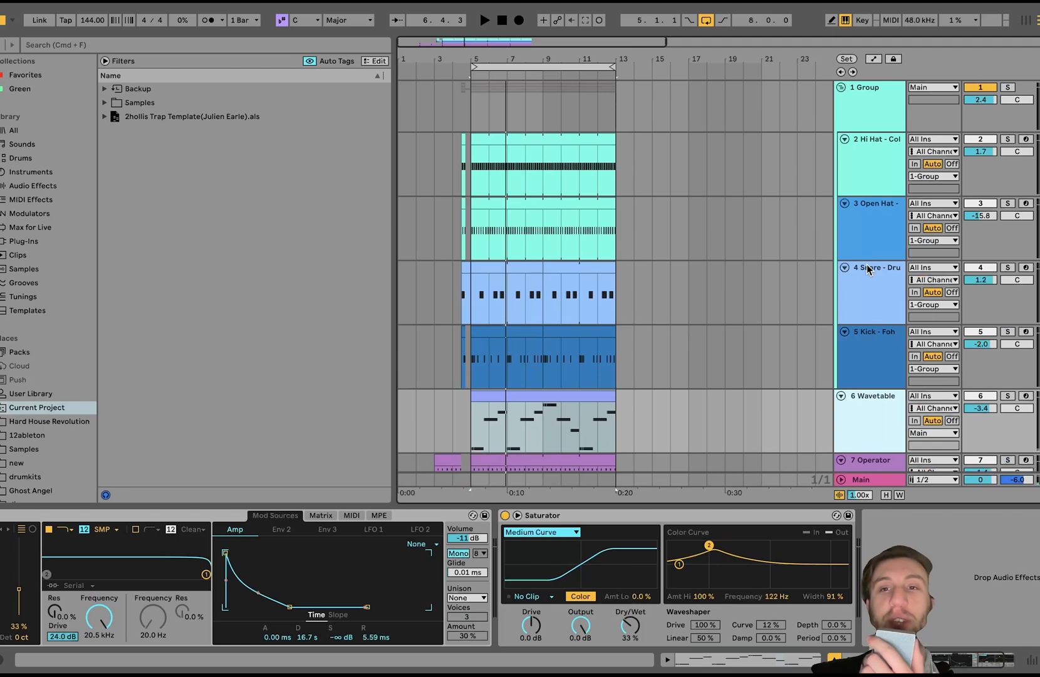
shift+click(879, 102)
click(1007, 88)
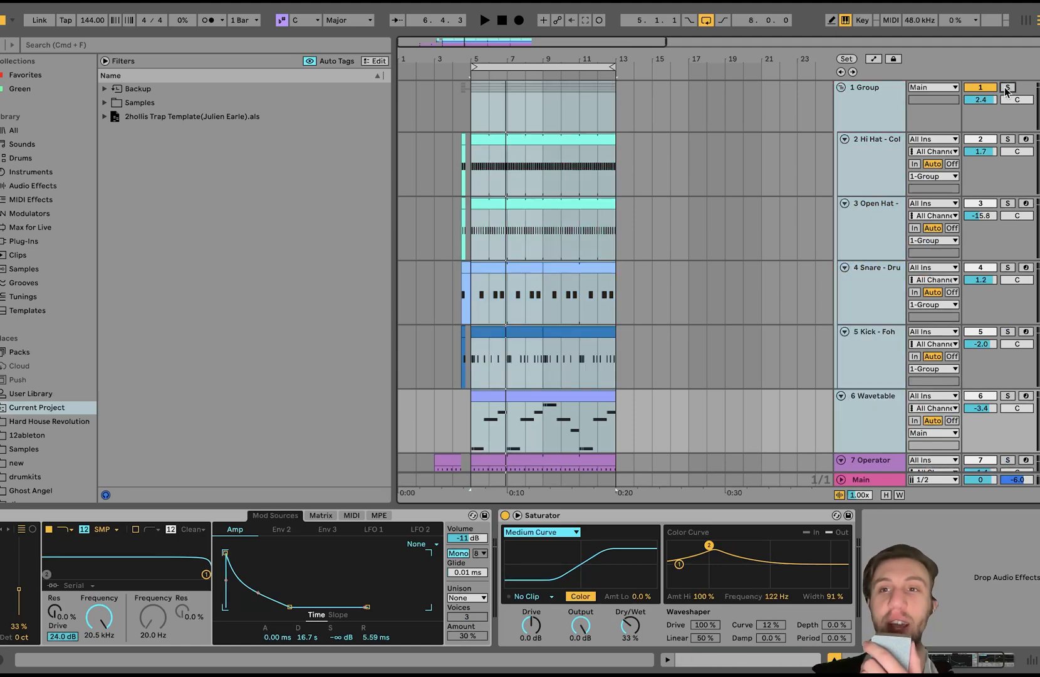
key(space)
Step: Add 8 Operator to the soloed tracks, play it with the drums and bass, and select its Auto Pan
scroll(1006, 88, down, 5)
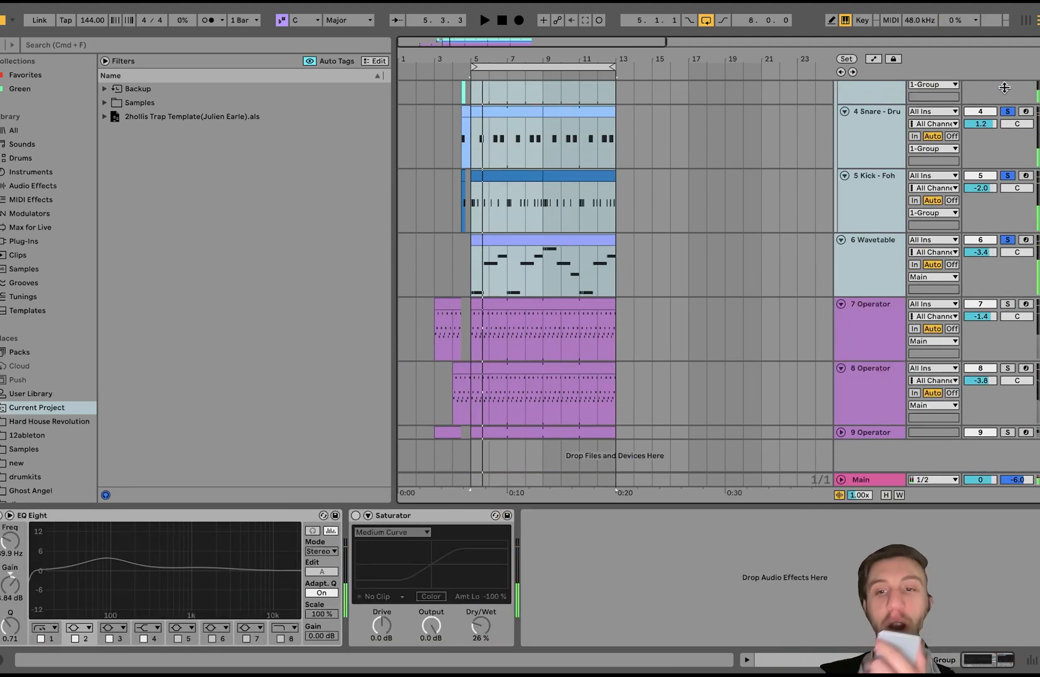
click(1007, 372)
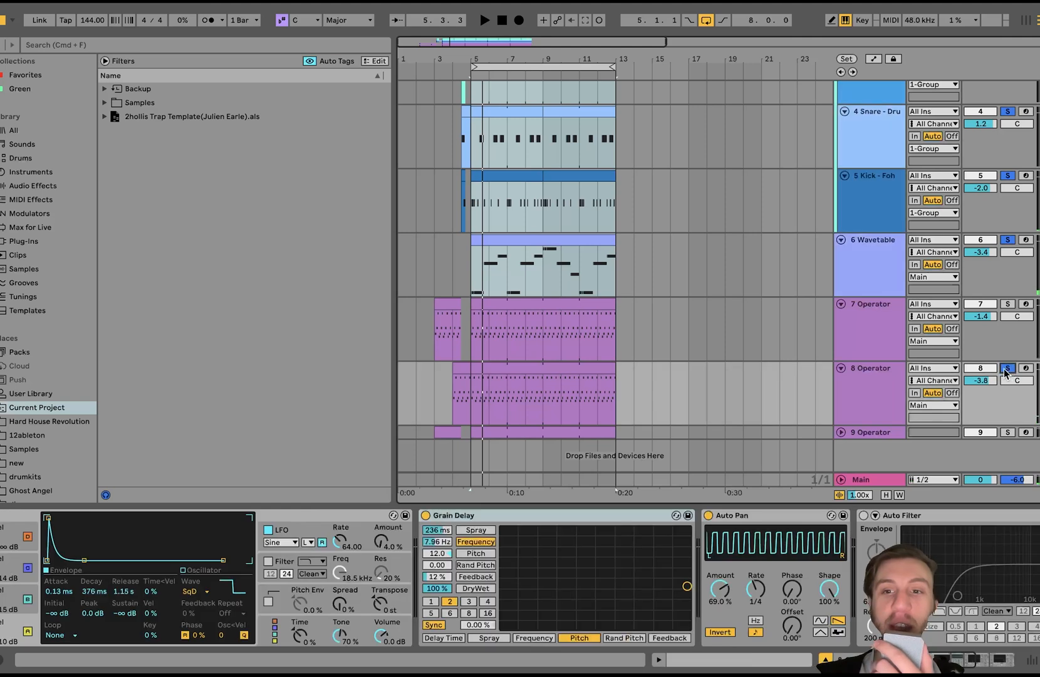
click(887, 415)
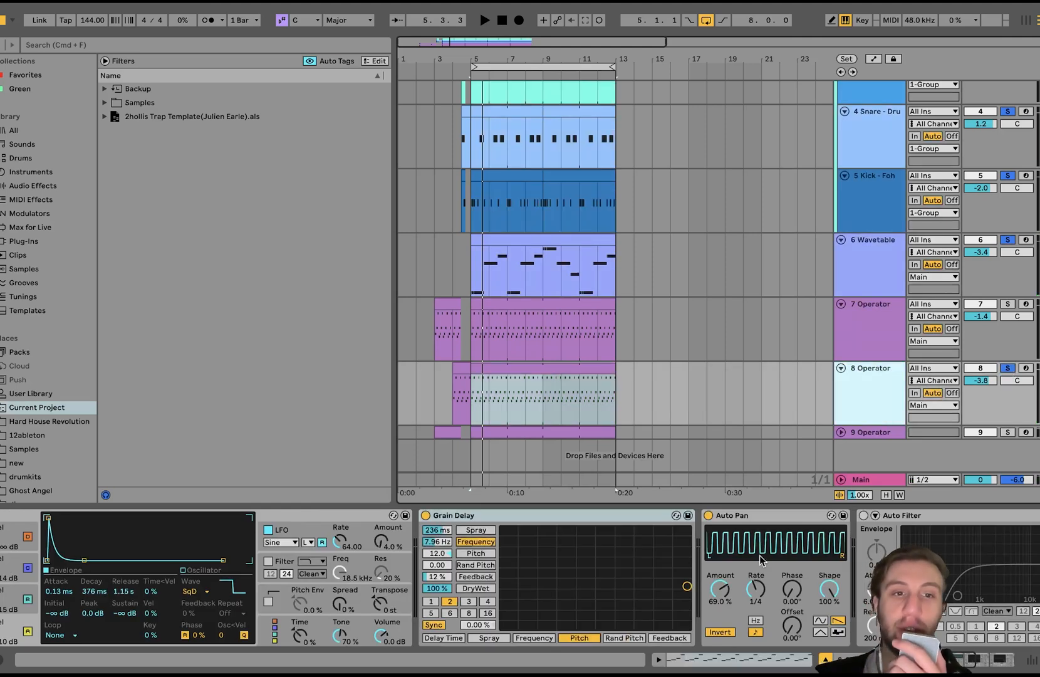
key(space)
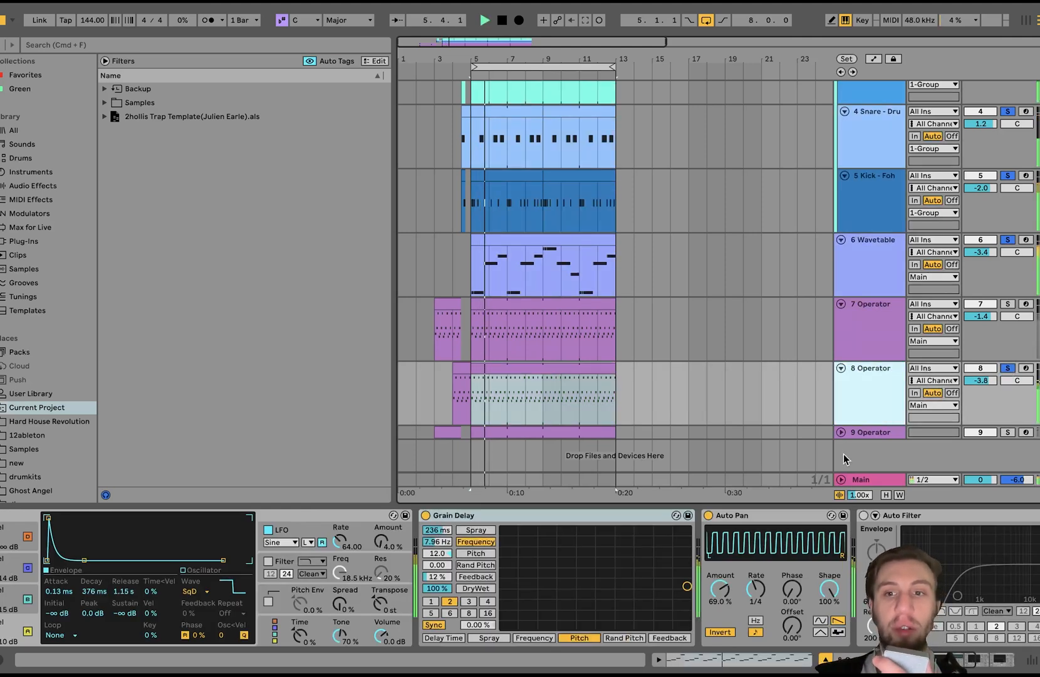
click(804, 517)
key(space)
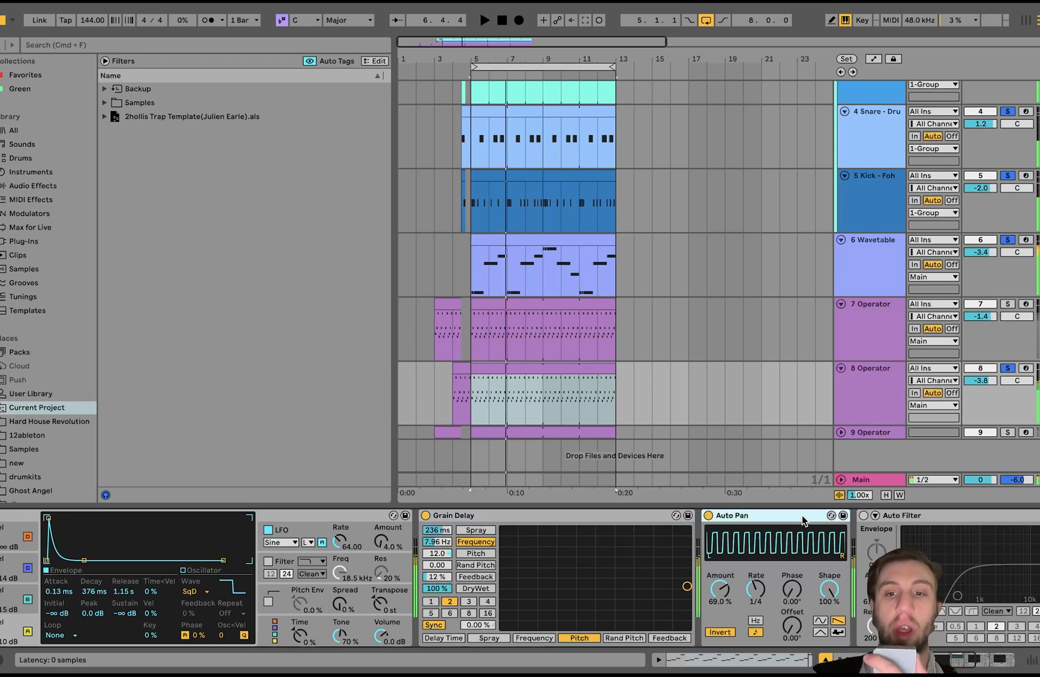
Step: Play the loop with the Auto Pan rate slowed to 1/2, then return the rate to 1/4
click(755, 594)
key(Up)
key(Up)
key(Up)
key(Up)
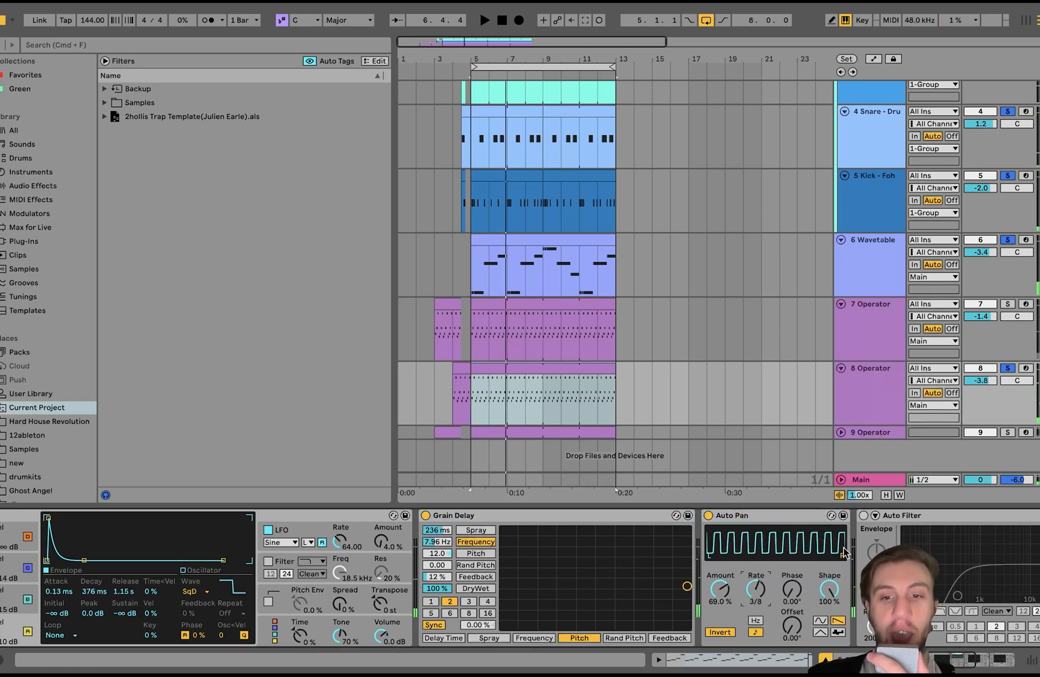
key(space)
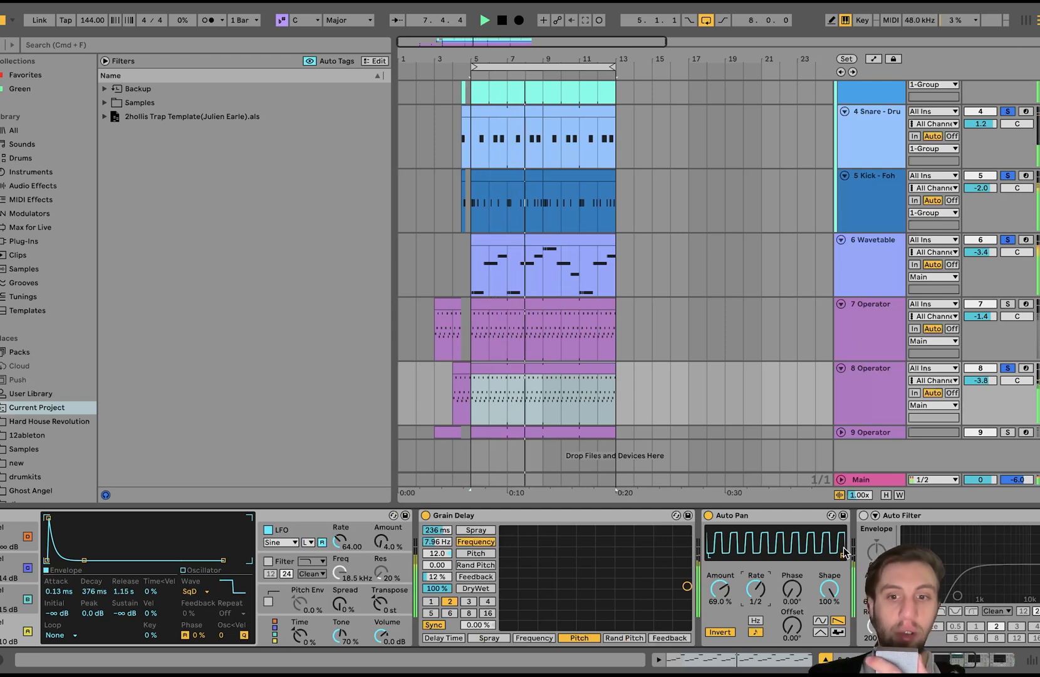
key(Down)
key(Down)
key(Down)
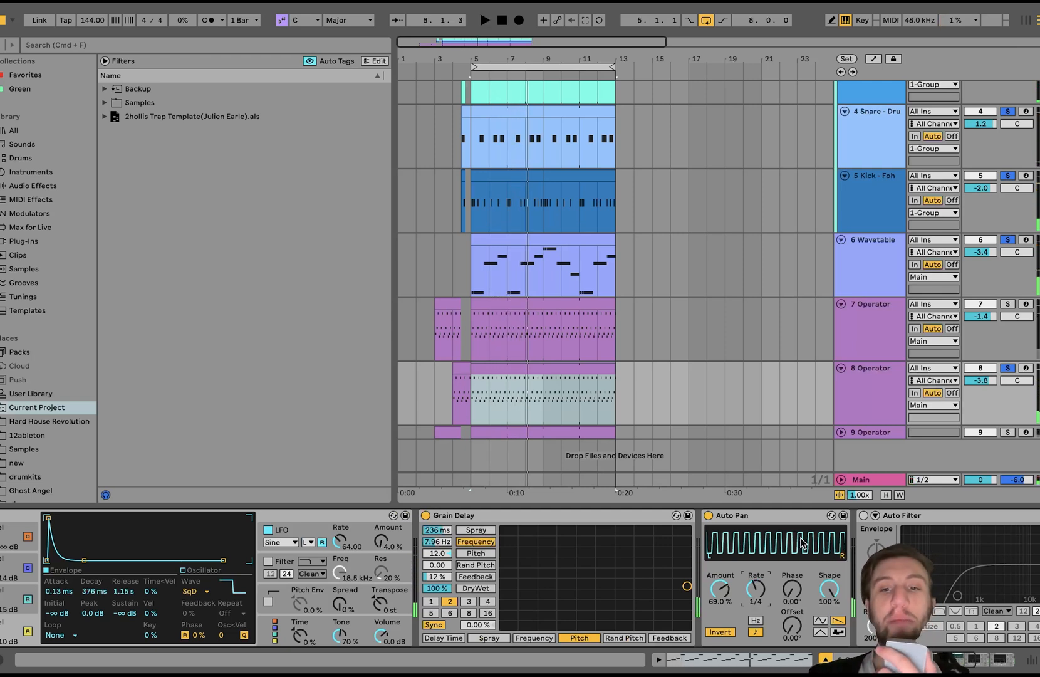
Step: Switch both Auto Filters on 8 Operator back on and play it with the drums and bass
scroll(808, 544, right, 5)
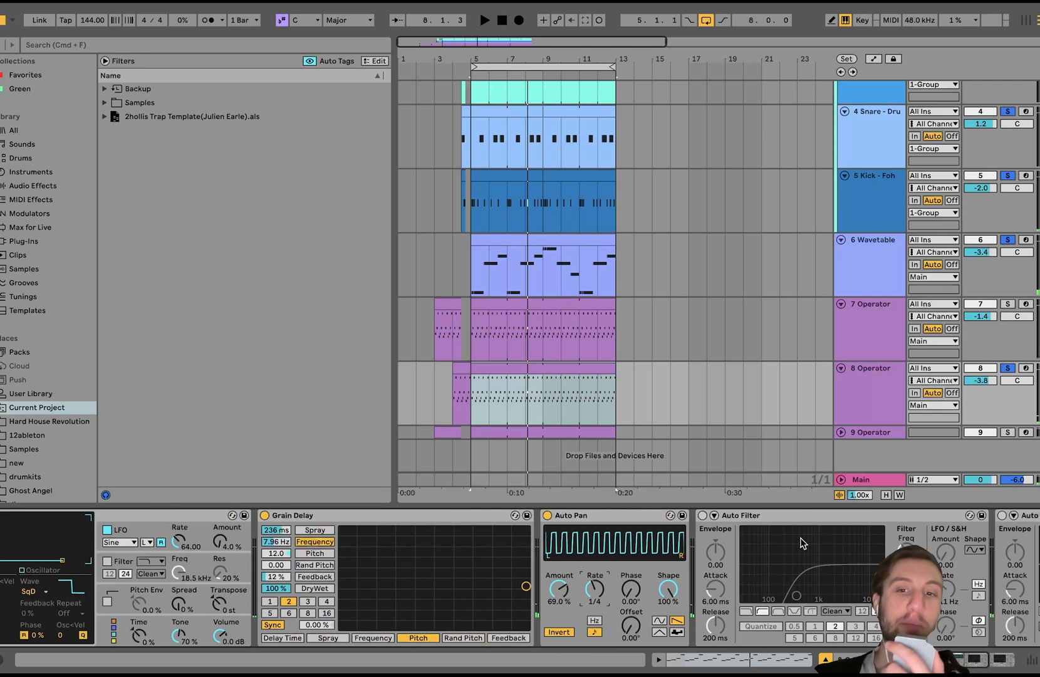
click(702, 516)
scroll(700, 517, right, 4)
click(685, 516)
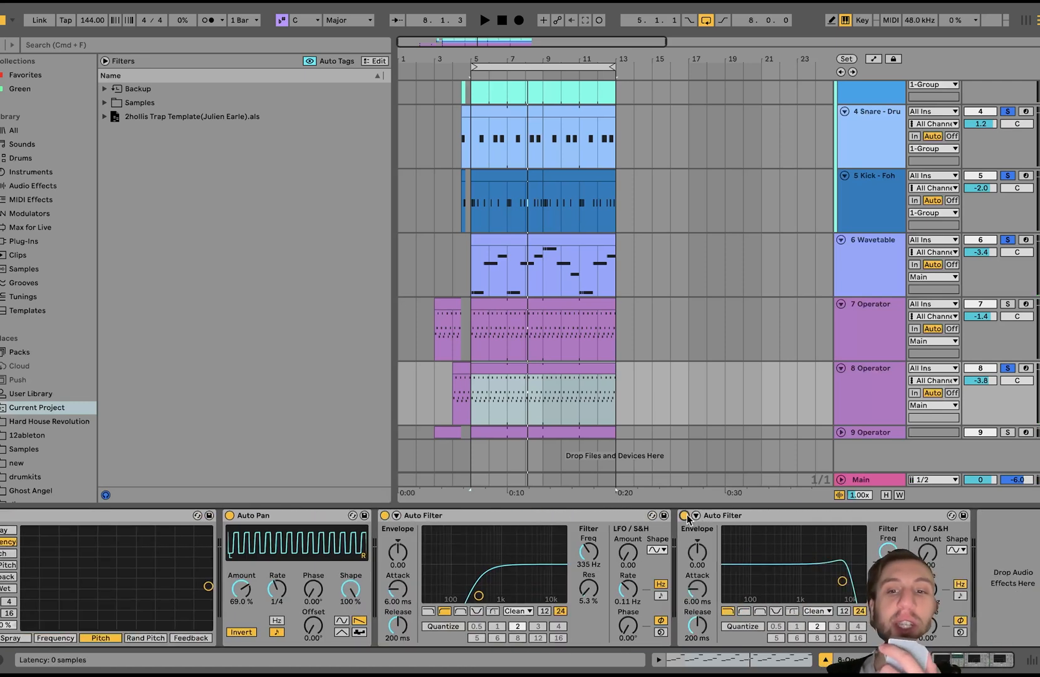
key(space)
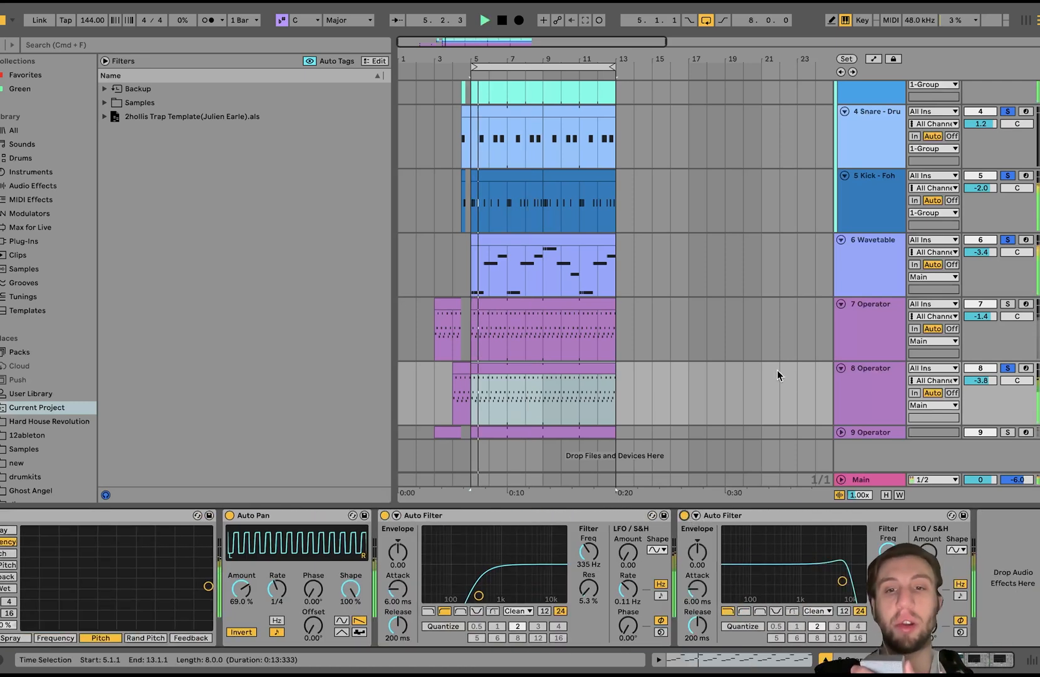
click(890, 384)
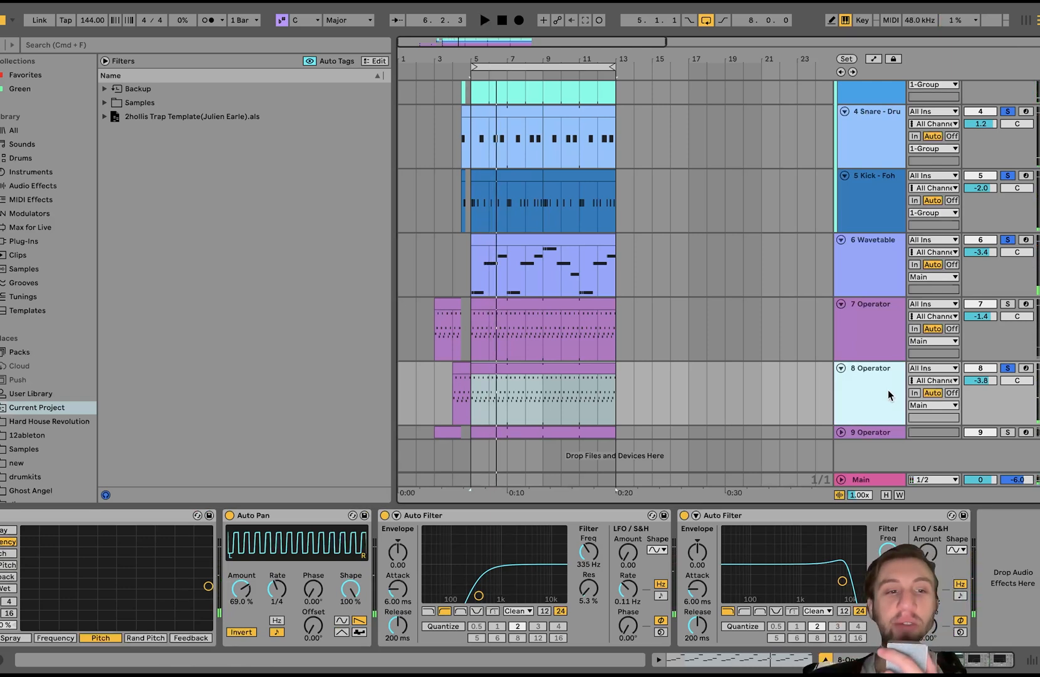
key(space)
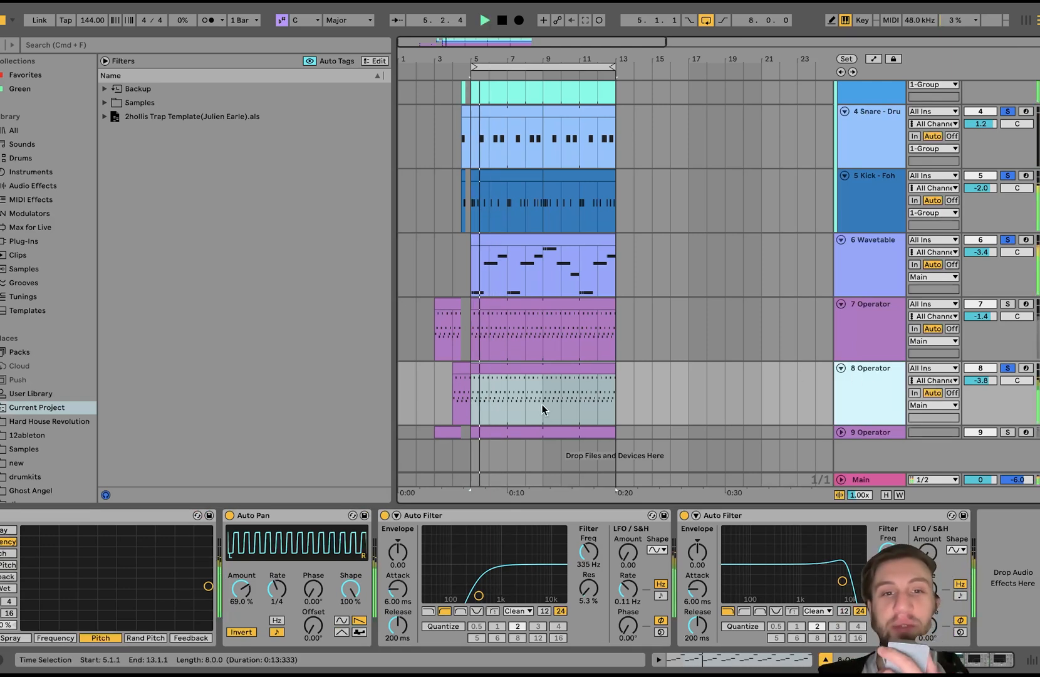
Step: Play 8 Operator with the drums and bass from bar 4, unsolo it, and select the gap before bar 5 on 7 Operator
click(452, 384)
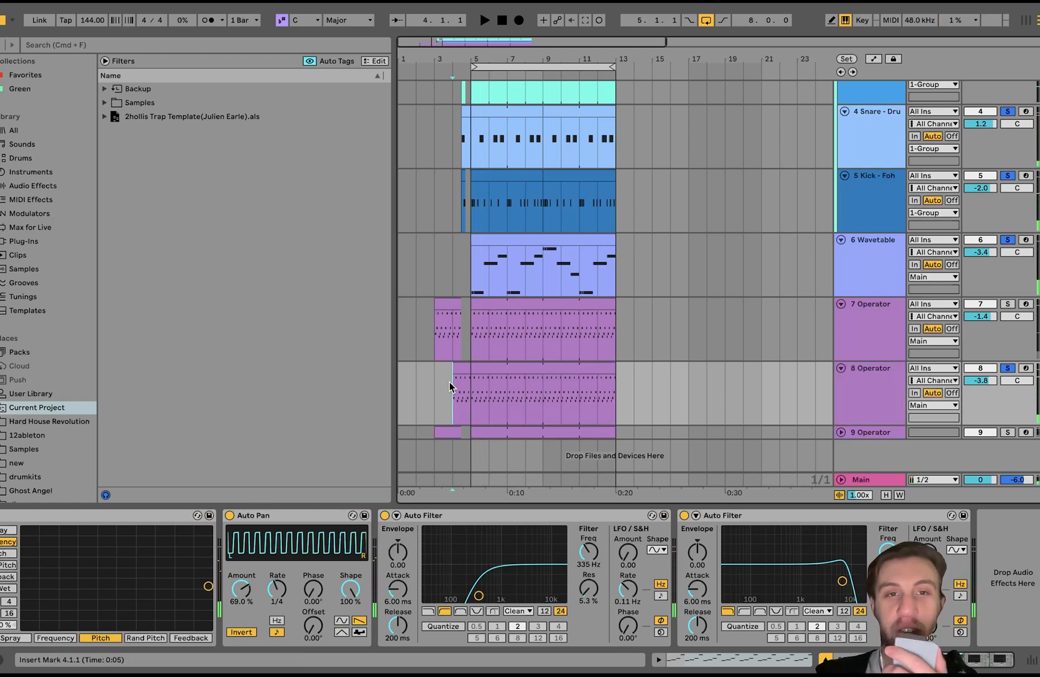
key(space)
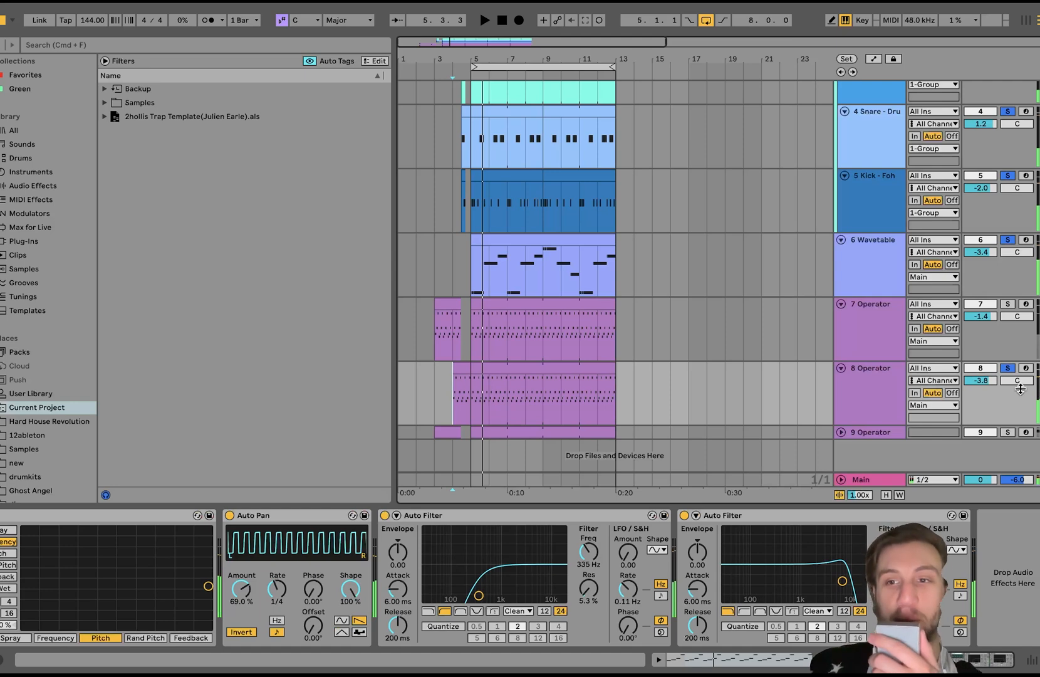
click(1008, 368)
click(463, 330)
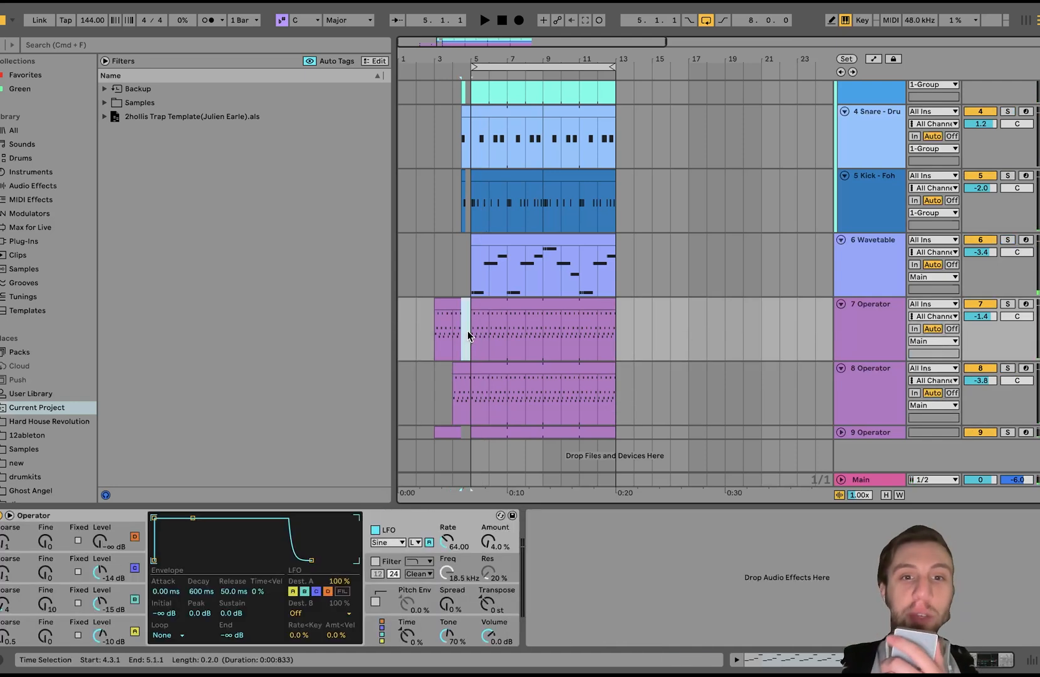
Step: Unfold the 9 Operator track, solo it, and play it with its Operator instrument in view
click(514, 427)
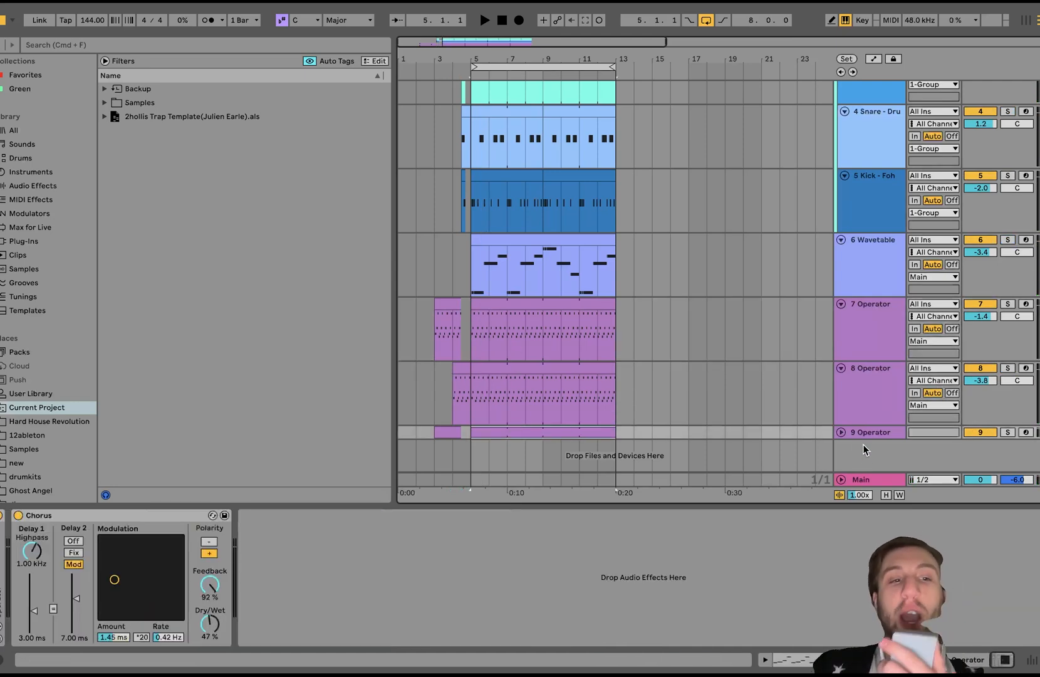
click(843, 432)
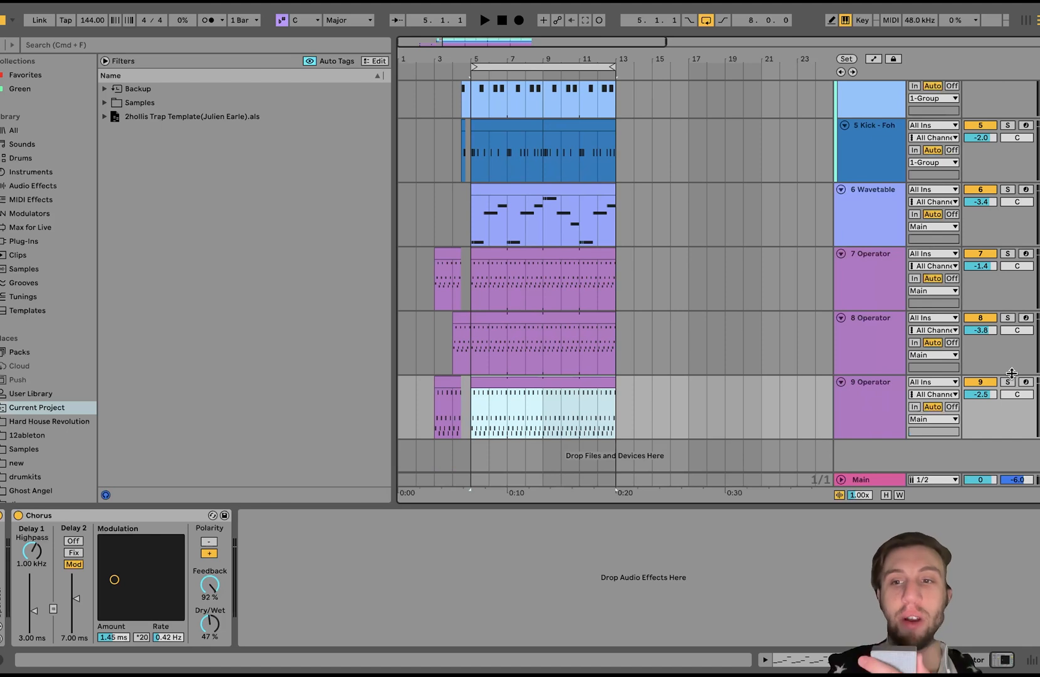
click(1008, 382)
key(space)
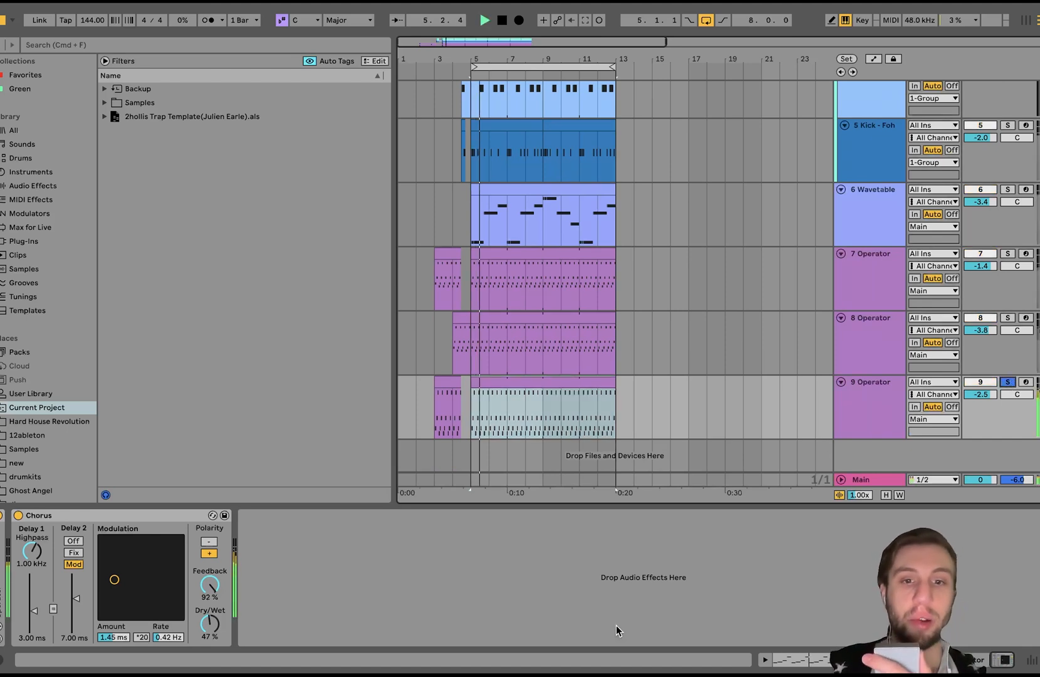
double_click(1, 578)
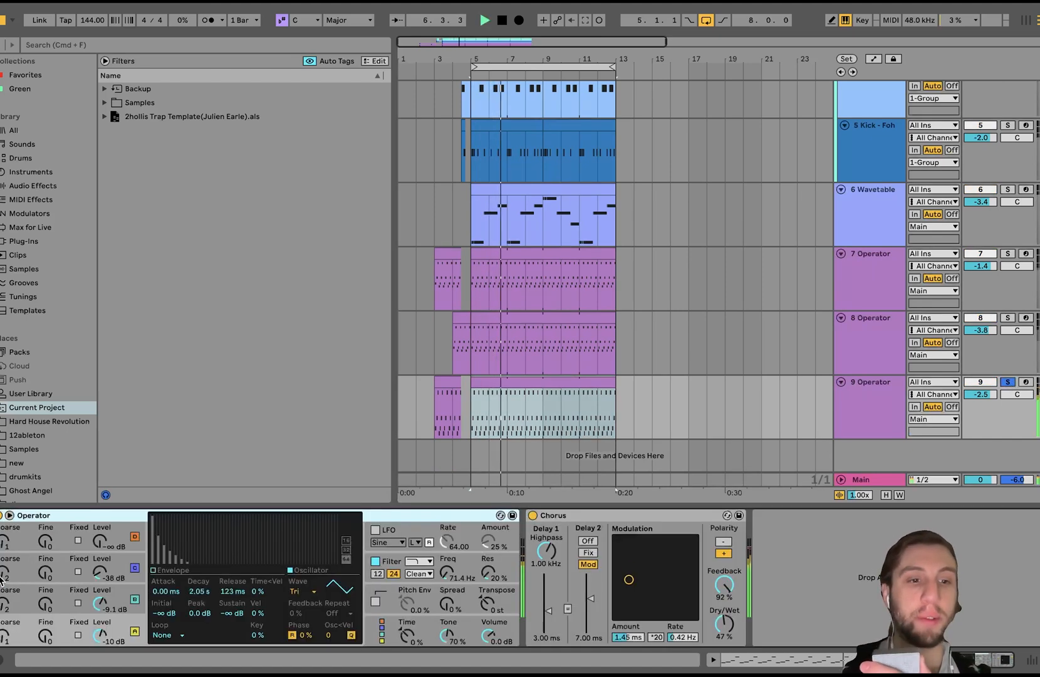
key(space)
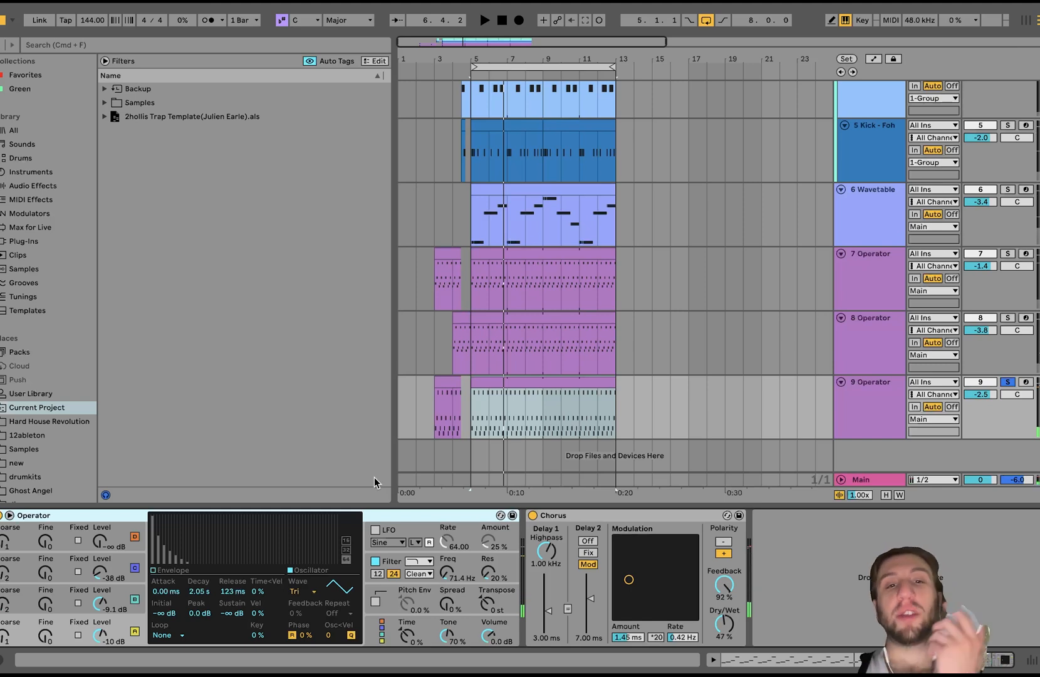
Step: Switch off the Chorus on 9 Operator, play the dry sound, and inspect the settings of oscillators A and B
click(533, 515)
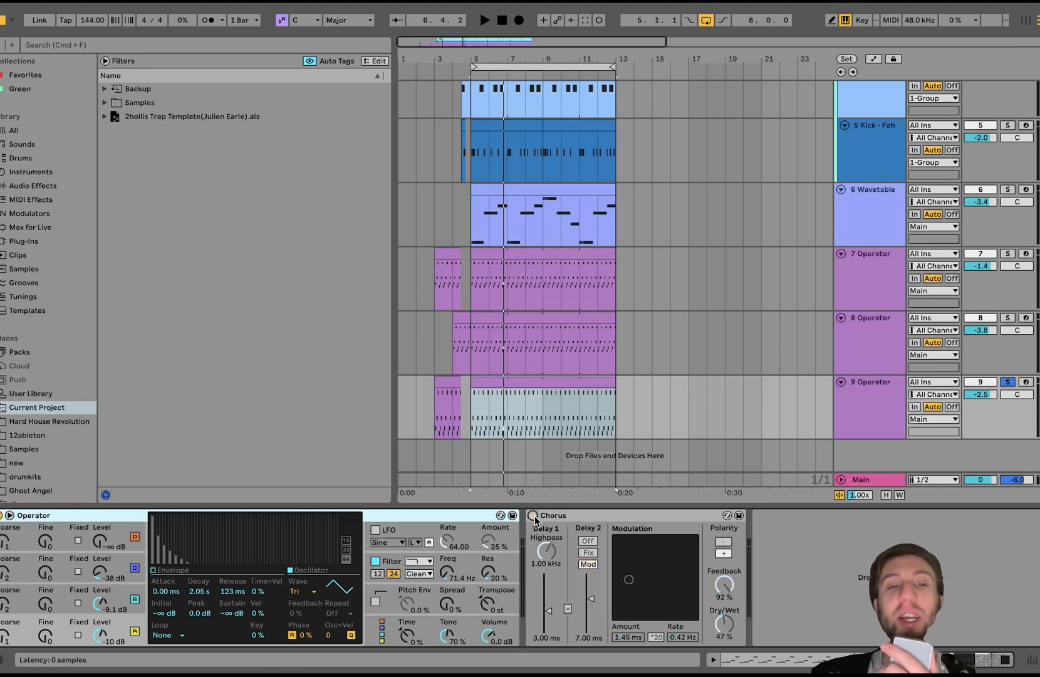
key(space)
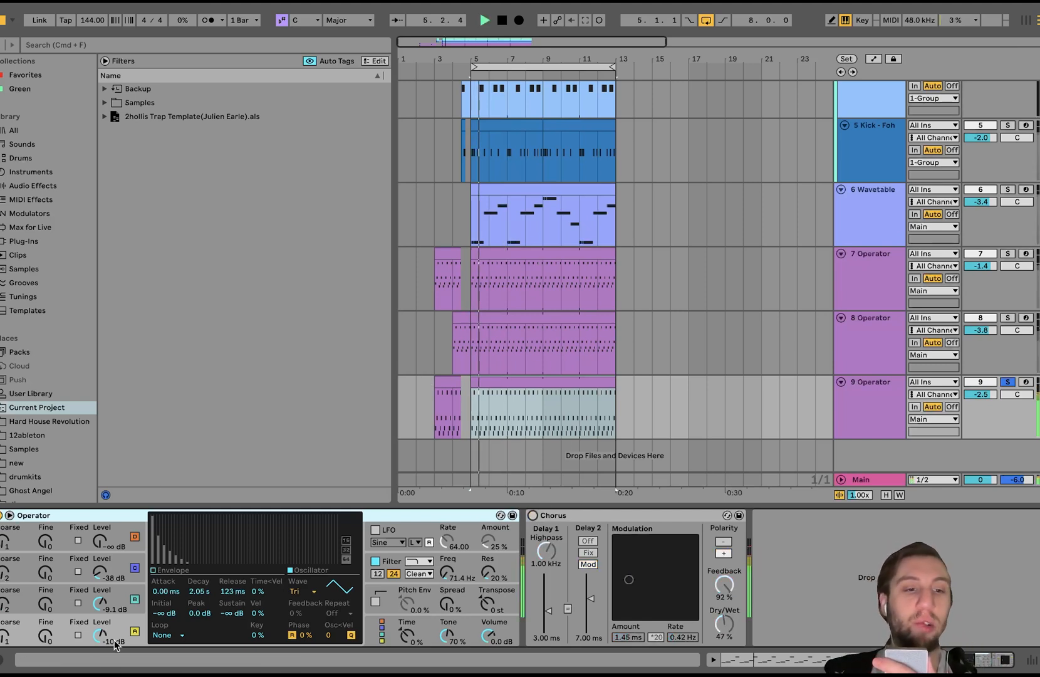
click(117, 605)
click(174, 571)
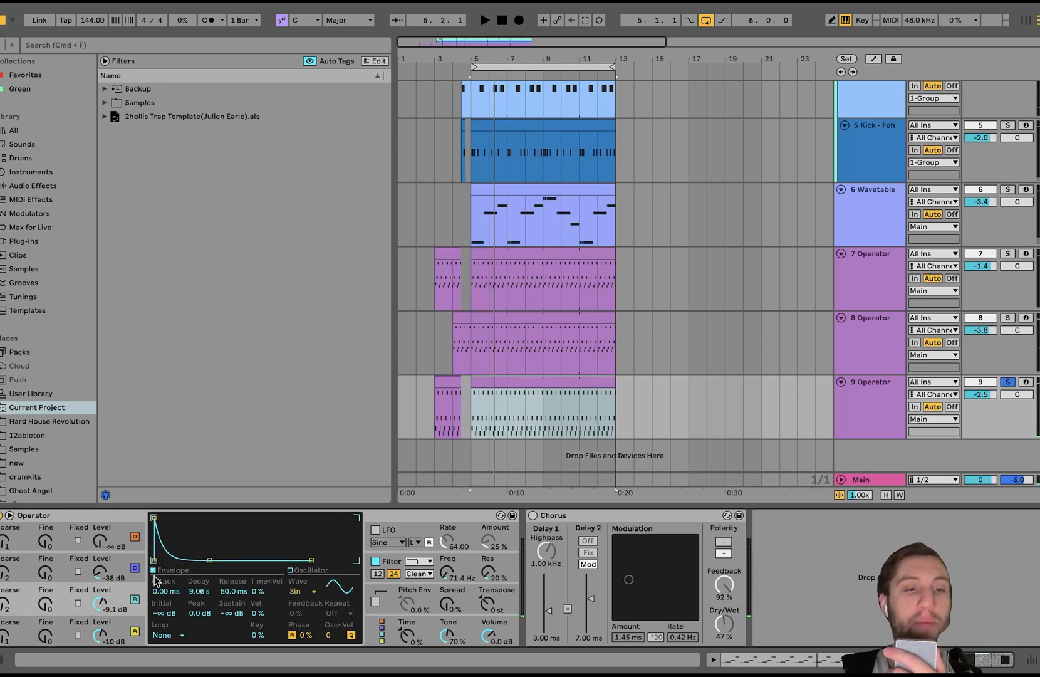
click(121, 627)
click(123, 599)
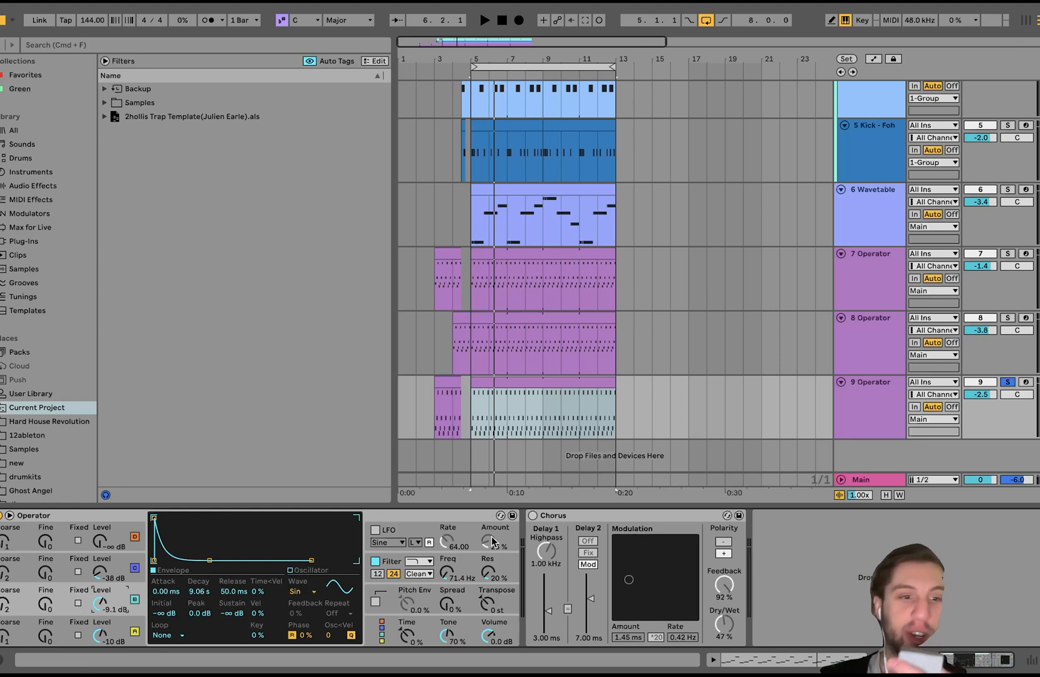
Step: Play the dry 9 Operator sound while inspecting oscillator C and the Operator's filter settings
key(space)
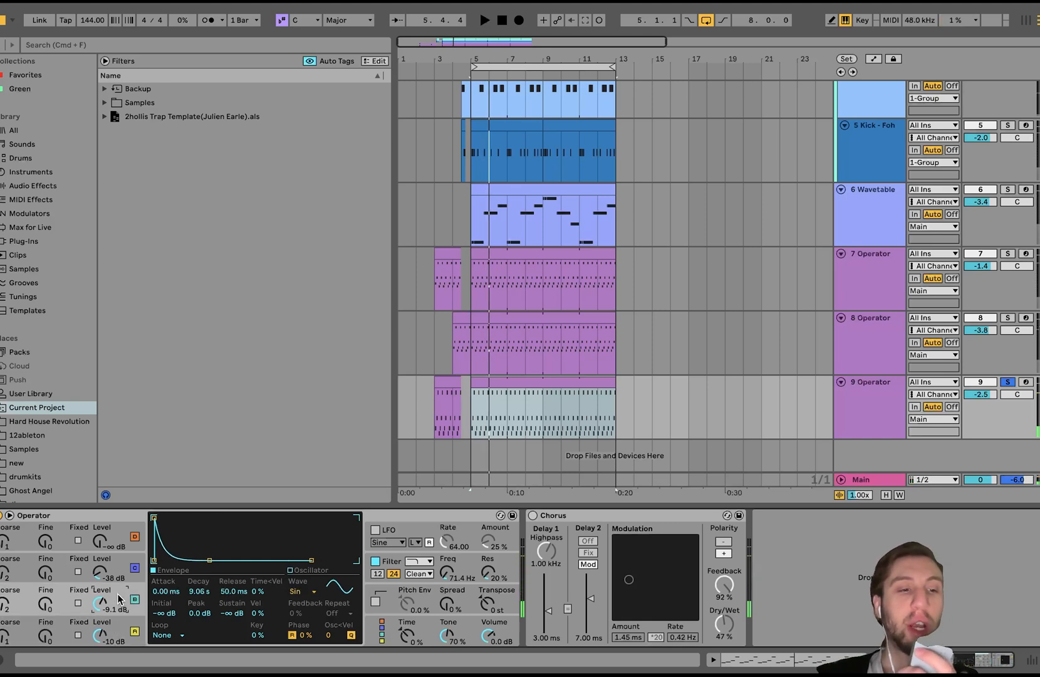
click(120, 572)
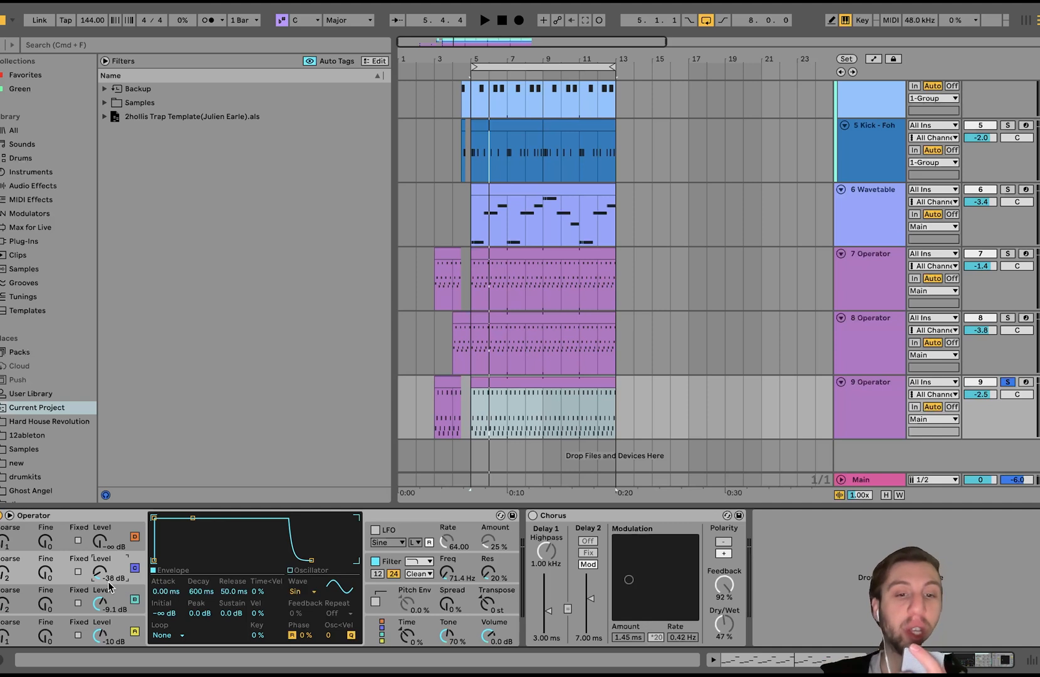
click(463, 568)
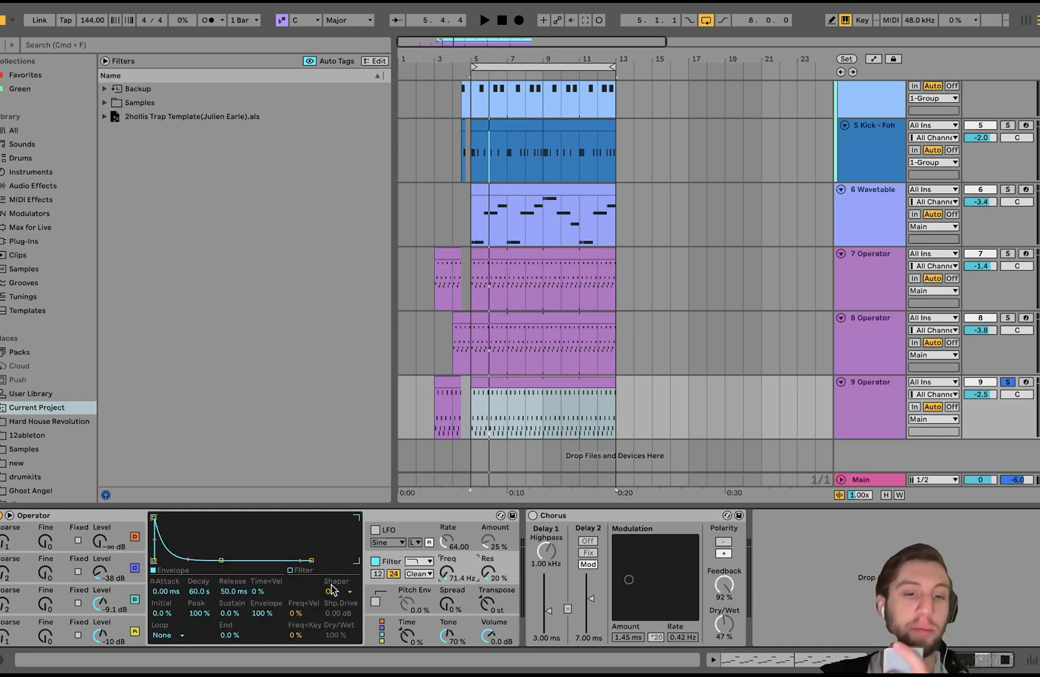
key(space)
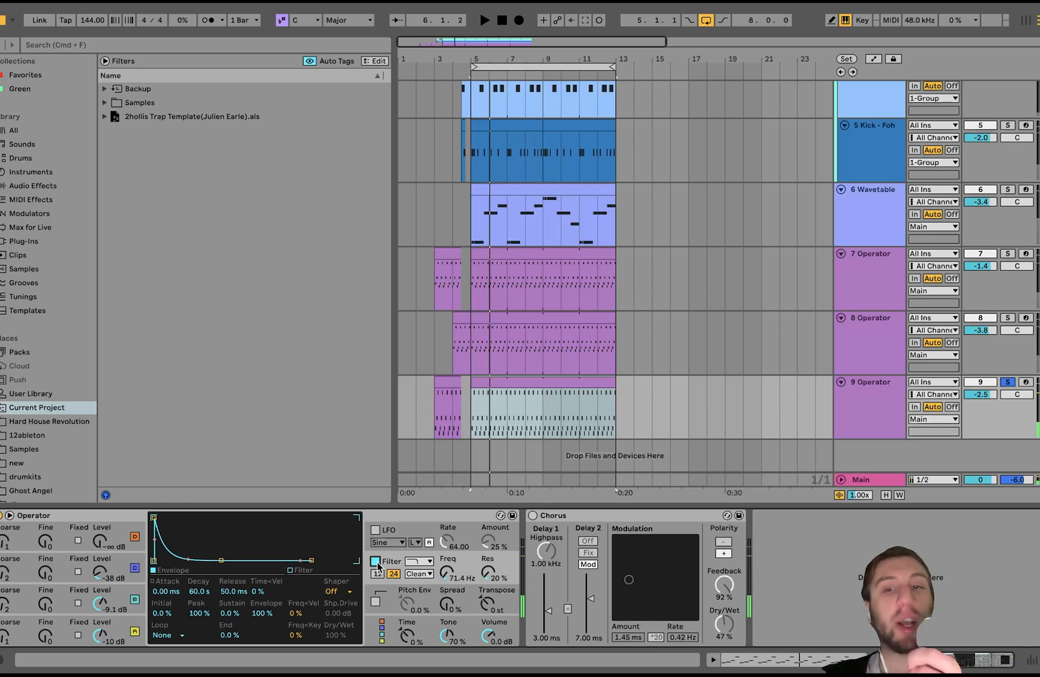
Step: Switch the Chorus on 9 Operator back on, list the library's audio effects, and play the track with the Chorus
click(533, 515)
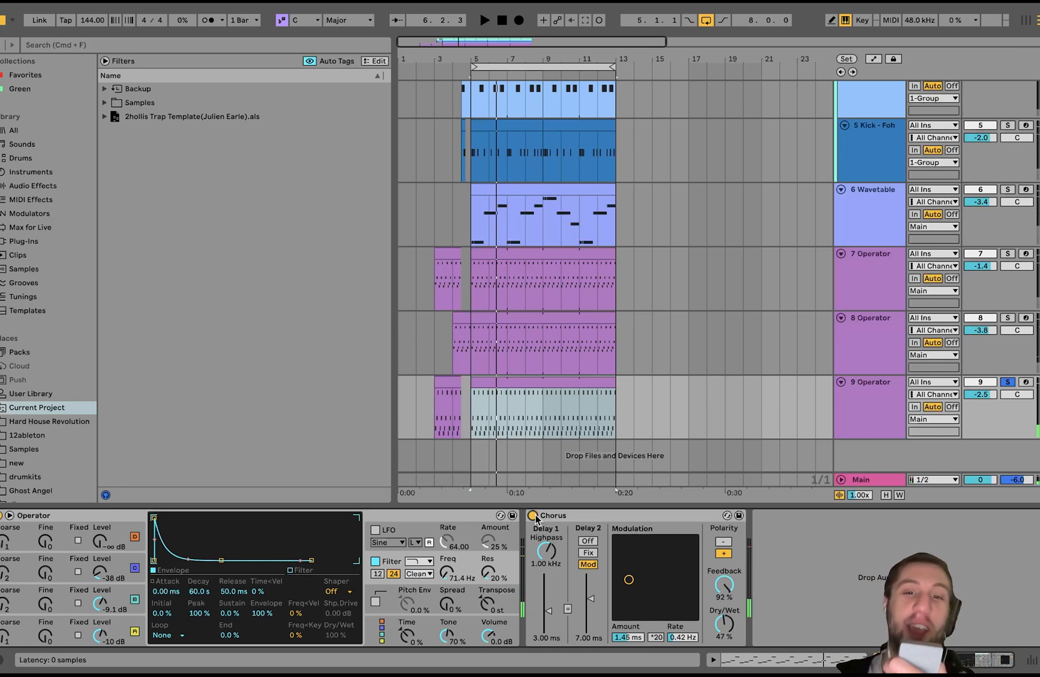
click(594, 514)
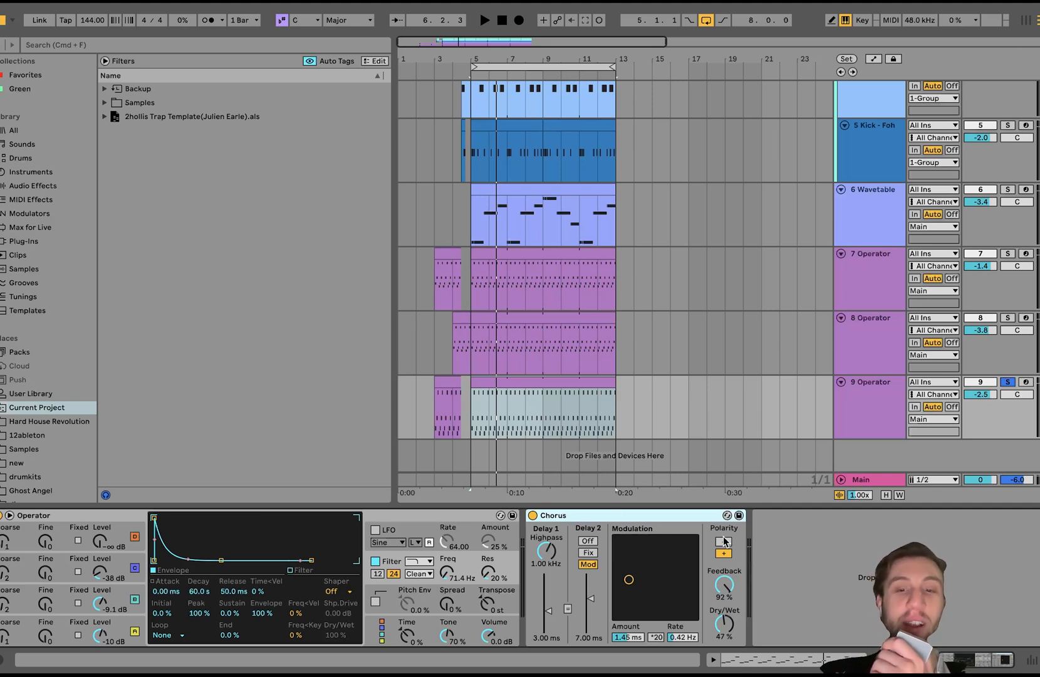
click(28, 186)
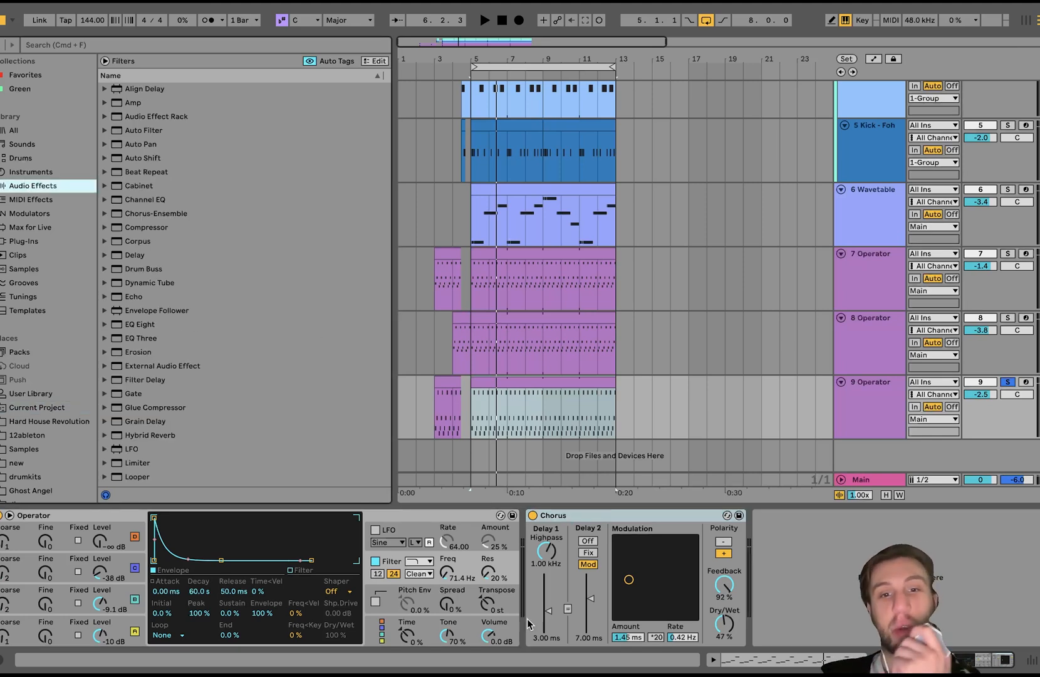
key(space)
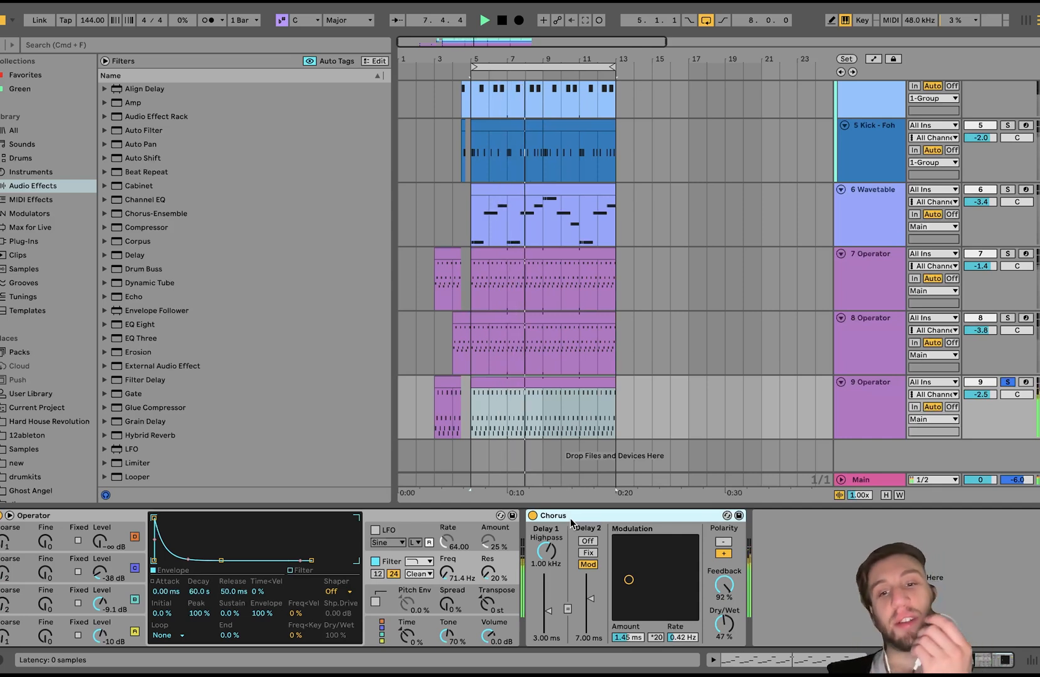
key(space)
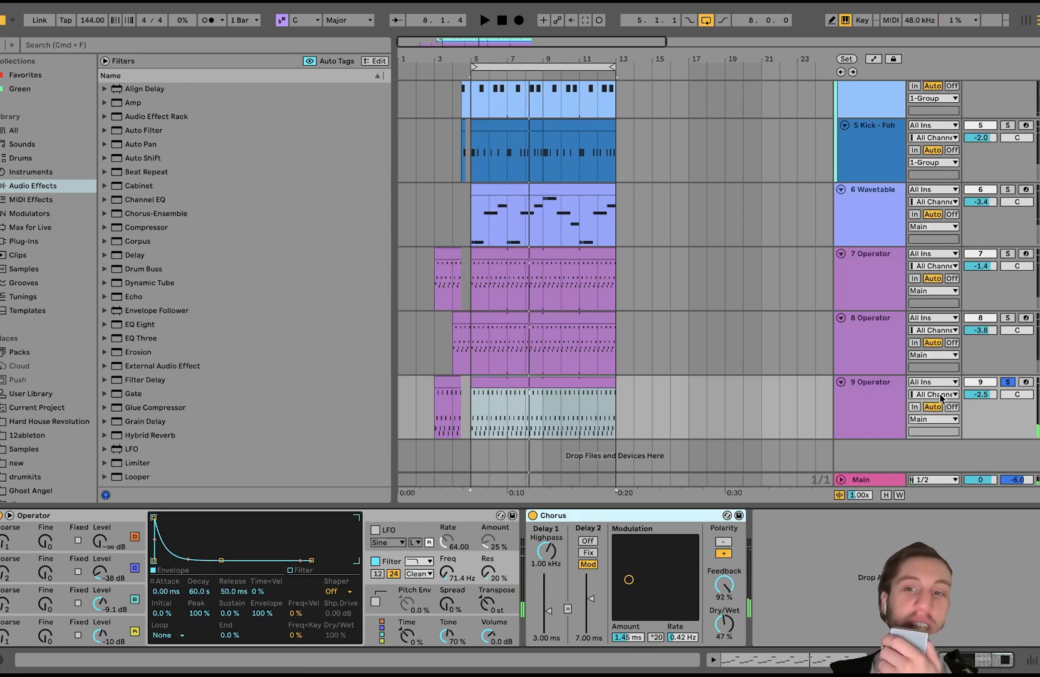
Step: Unsolo 9 Operator and play the full mix, briefly deactivating 9 Operator to compare the mix without it
click(1008, 381)
click(876, 383)
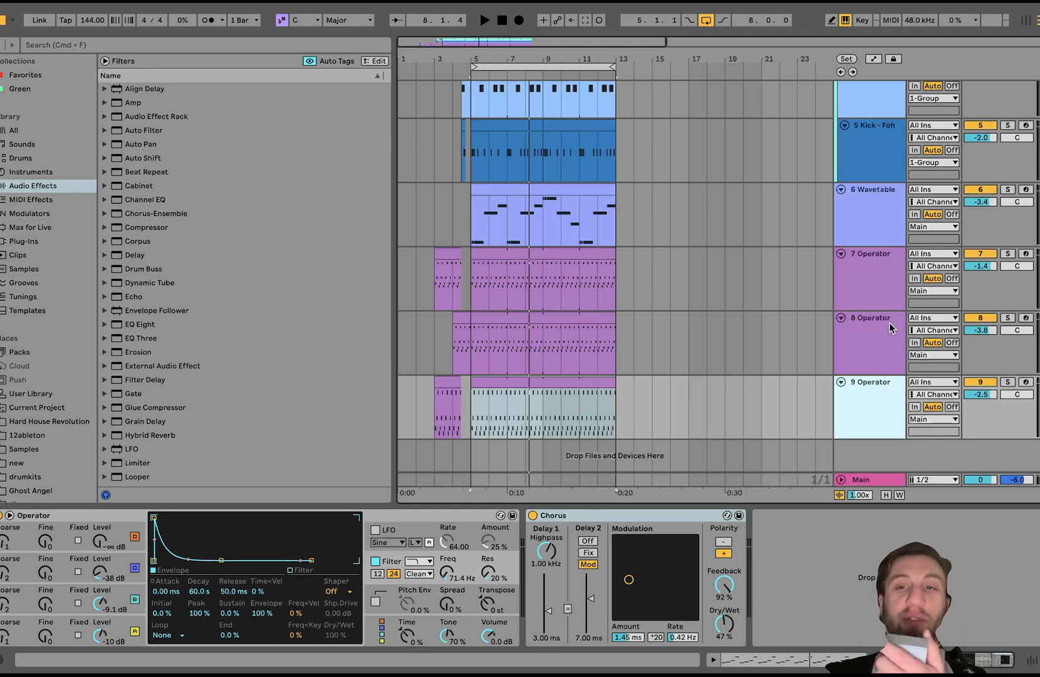
key(space)
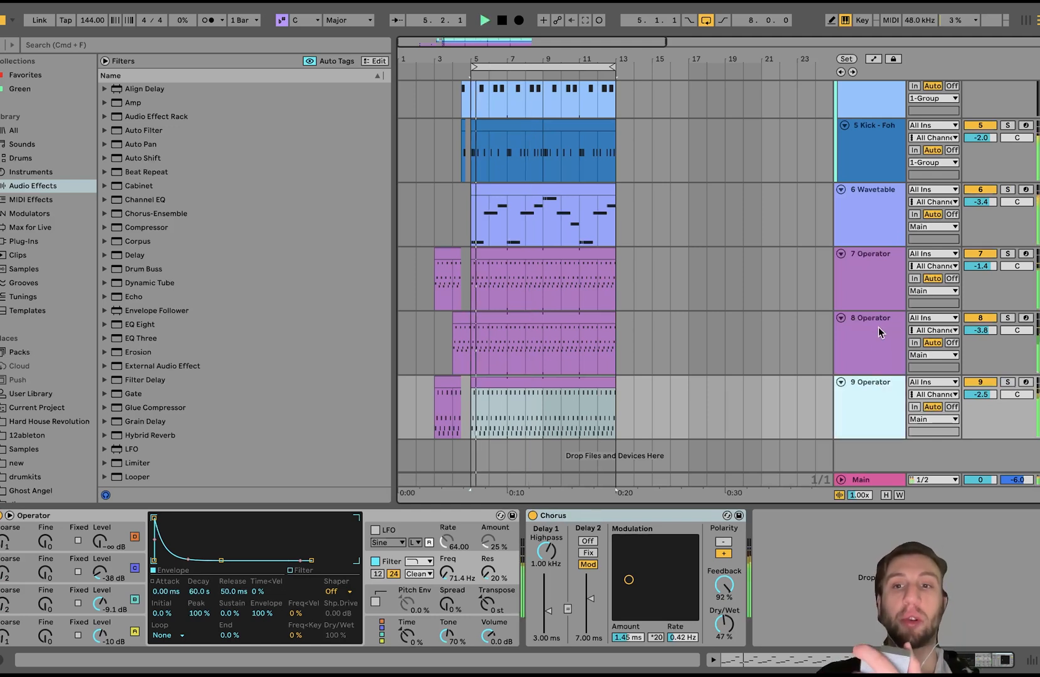
click(984, 383)
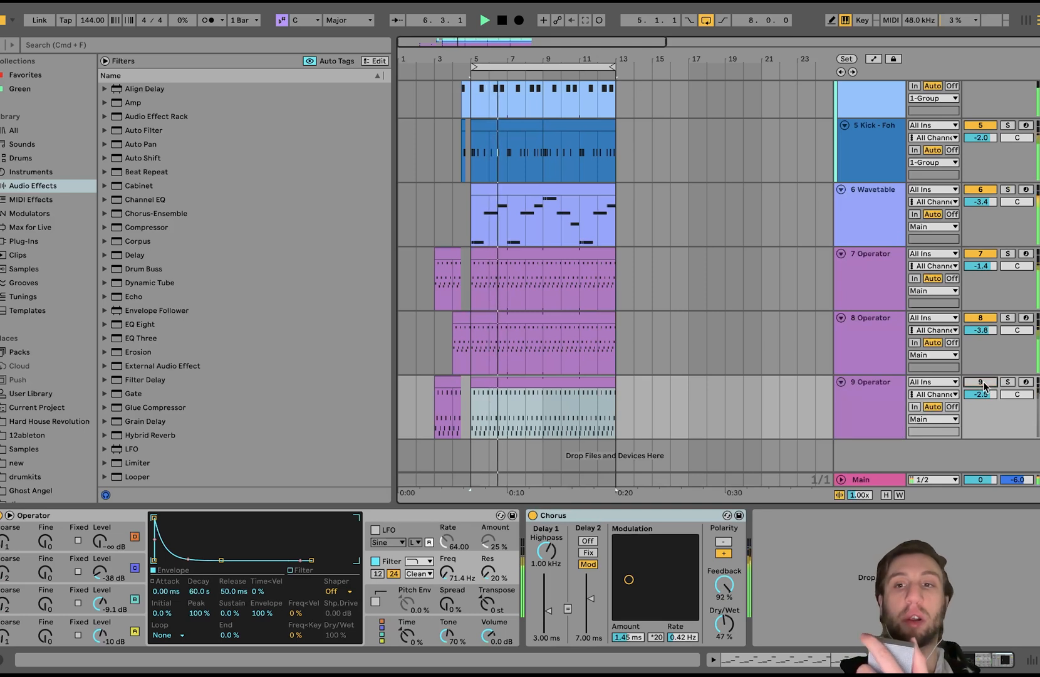
click(983, 383)
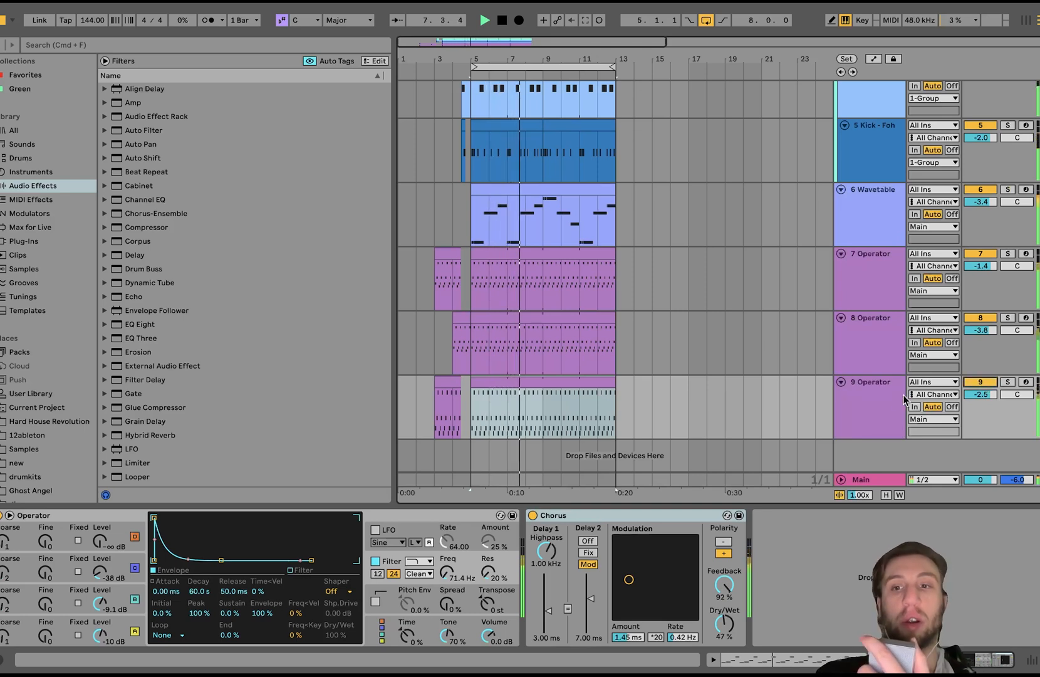
click(884, 399)
key(space)
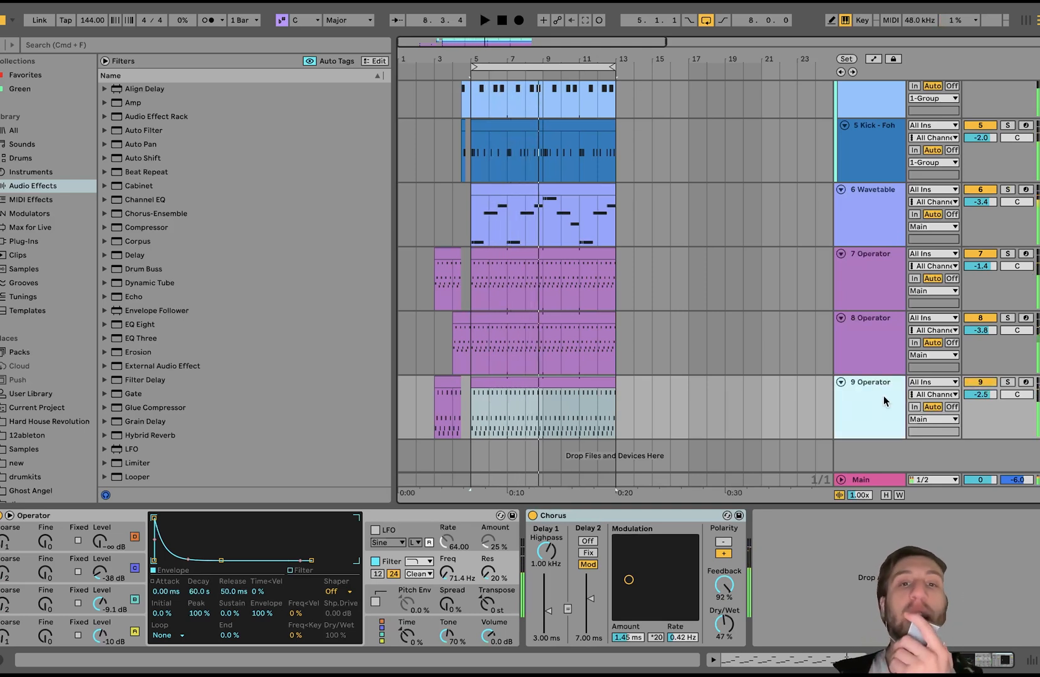
Step: Compare 9 Operator alone with the full mix by toggling its solo between playbacks
click(1007, 383)
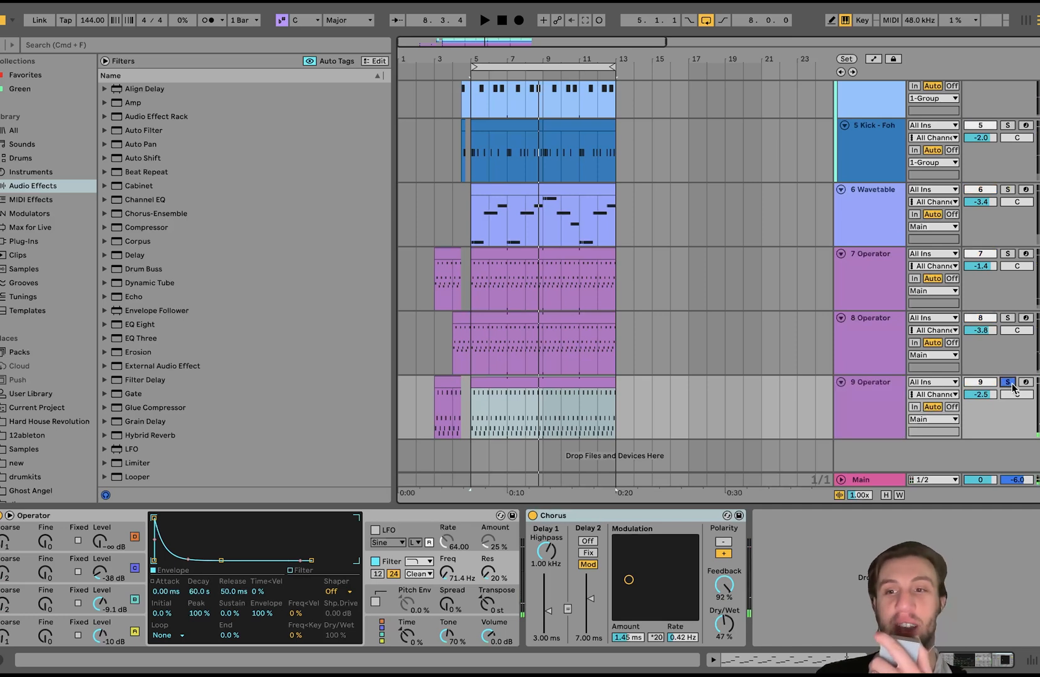
click(1008, 254)
key(space)
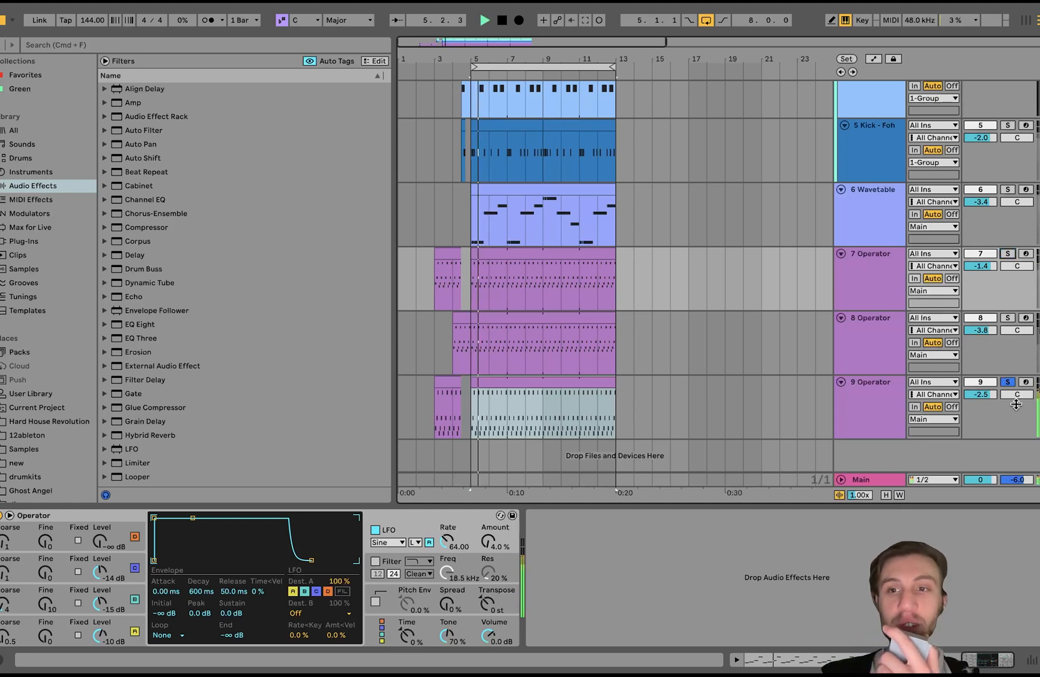
click(1008, 381)
click(892, 404)
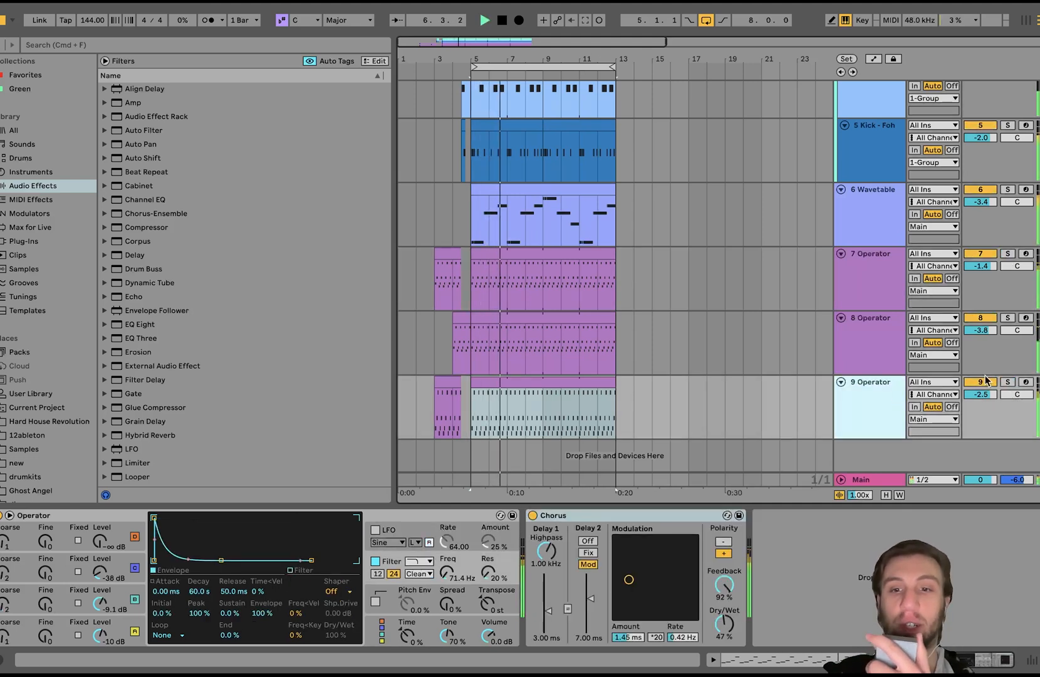
click(1008, 382)
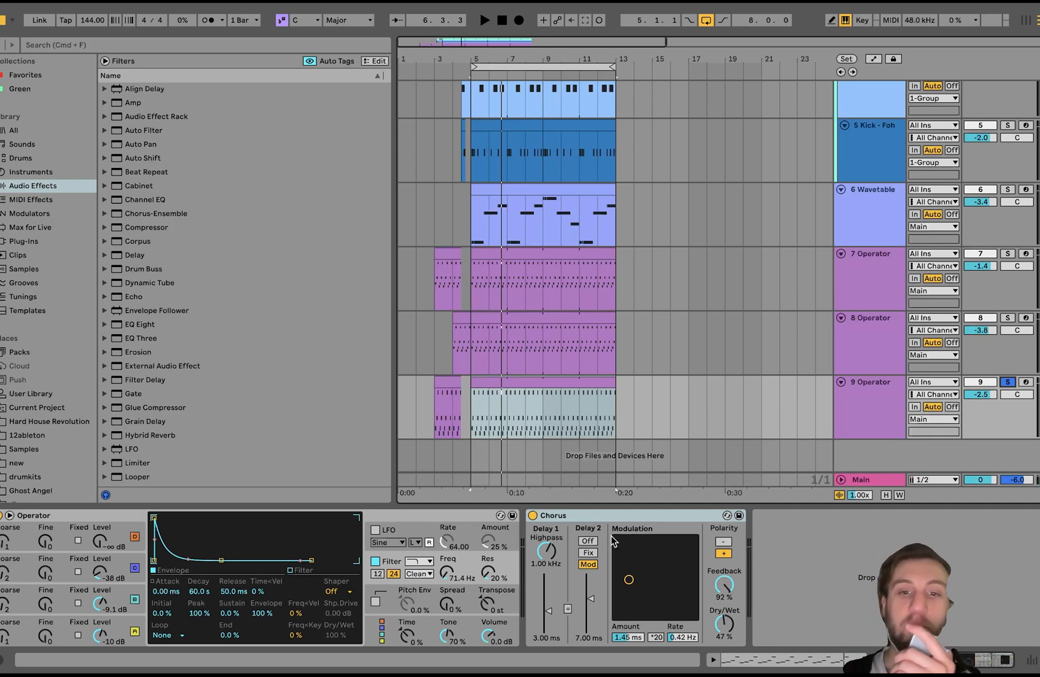
key(space)
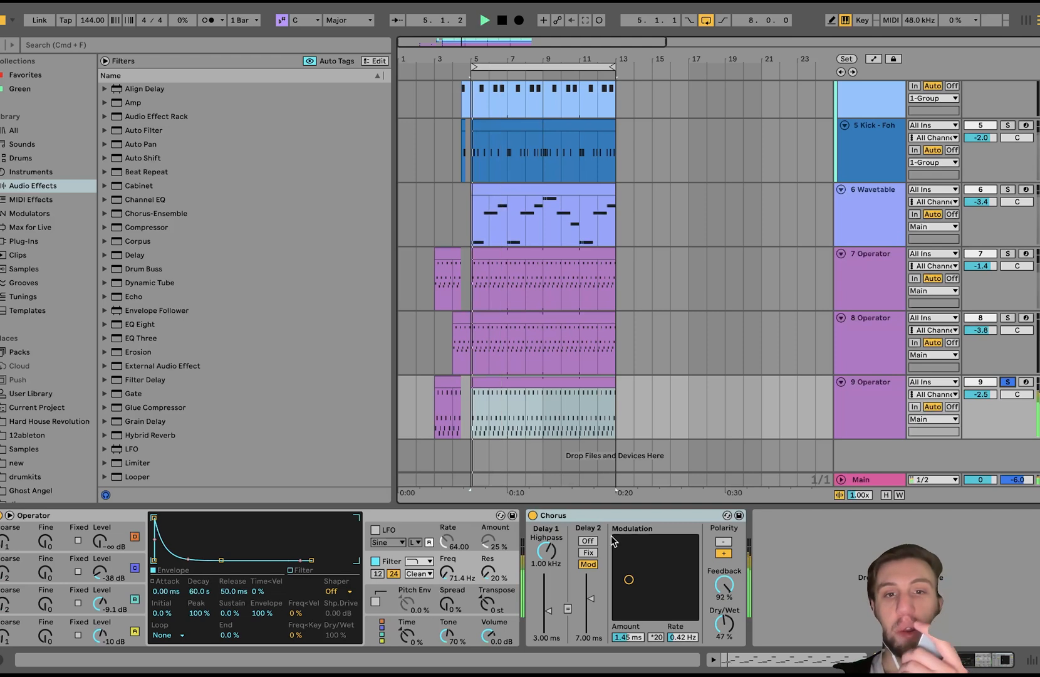
Step: Unsolo 9 Operator during playback and fold all tracks in the arrangement
click(1008, 382)
click(873, 403)
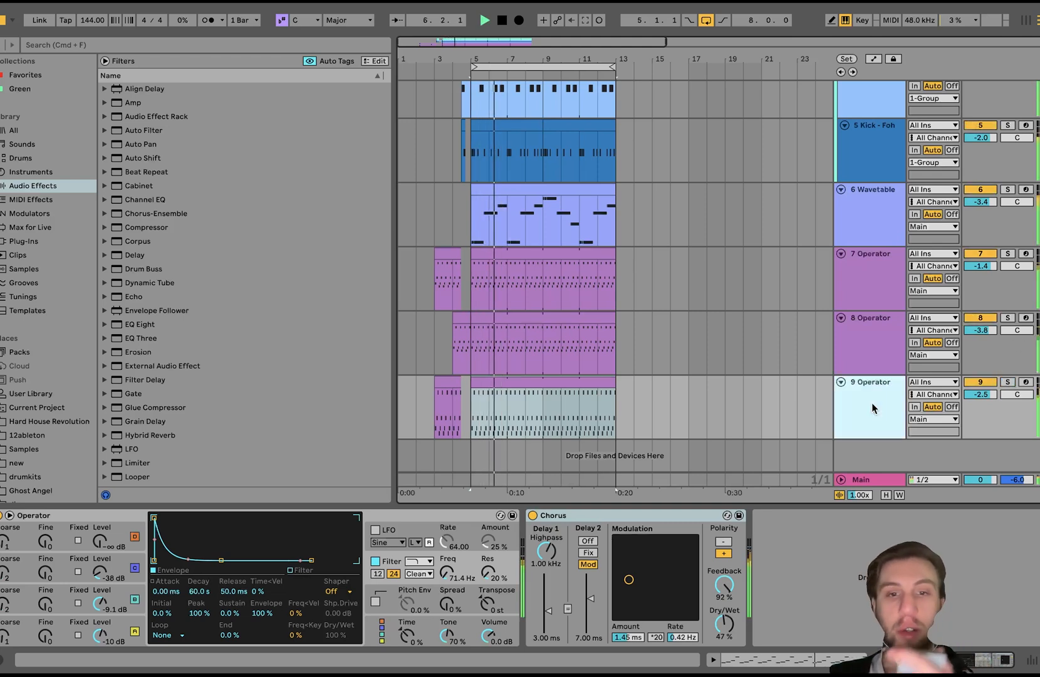
key(super+a)
key(u)
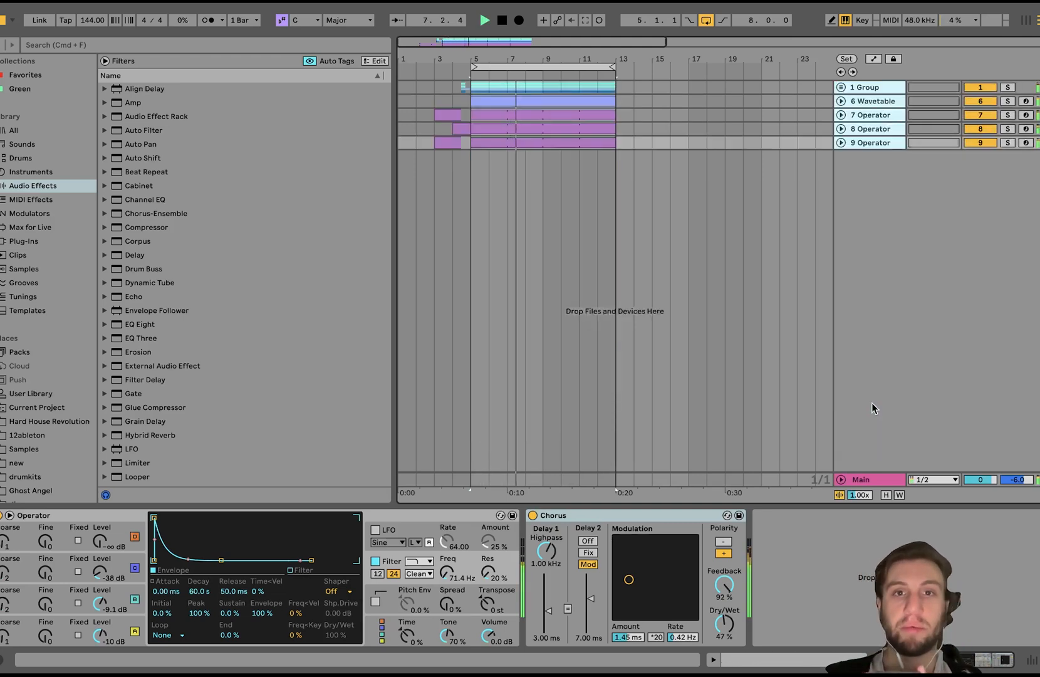